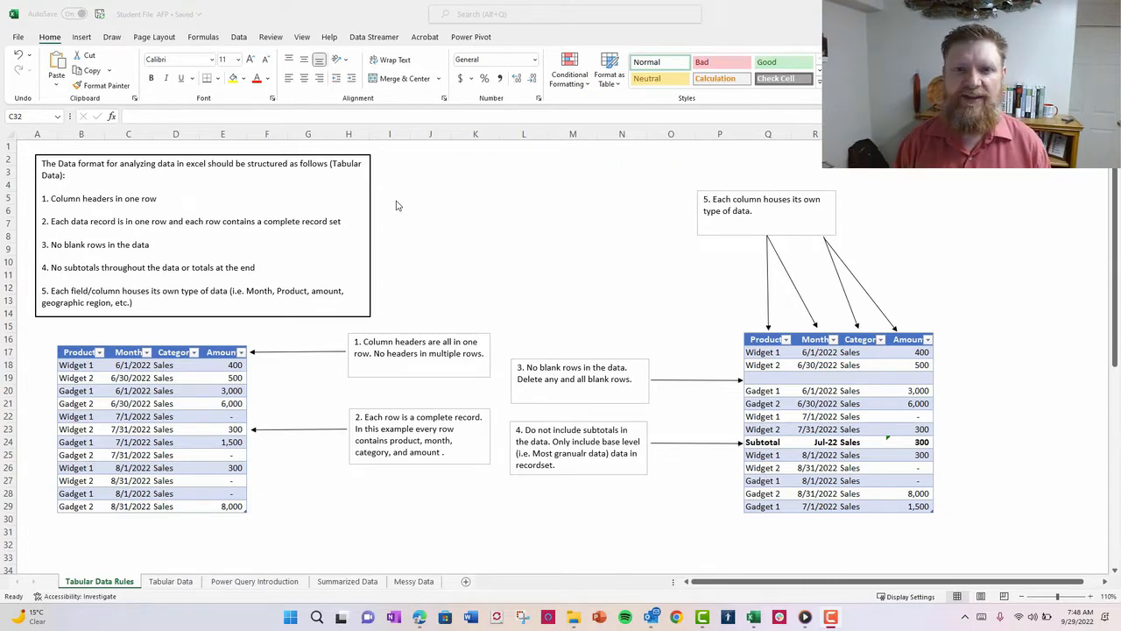
- Look over the Summarized Data and Messy Data sheets, then return to the Tabular Data Rules sheet
left_click(349, 581)
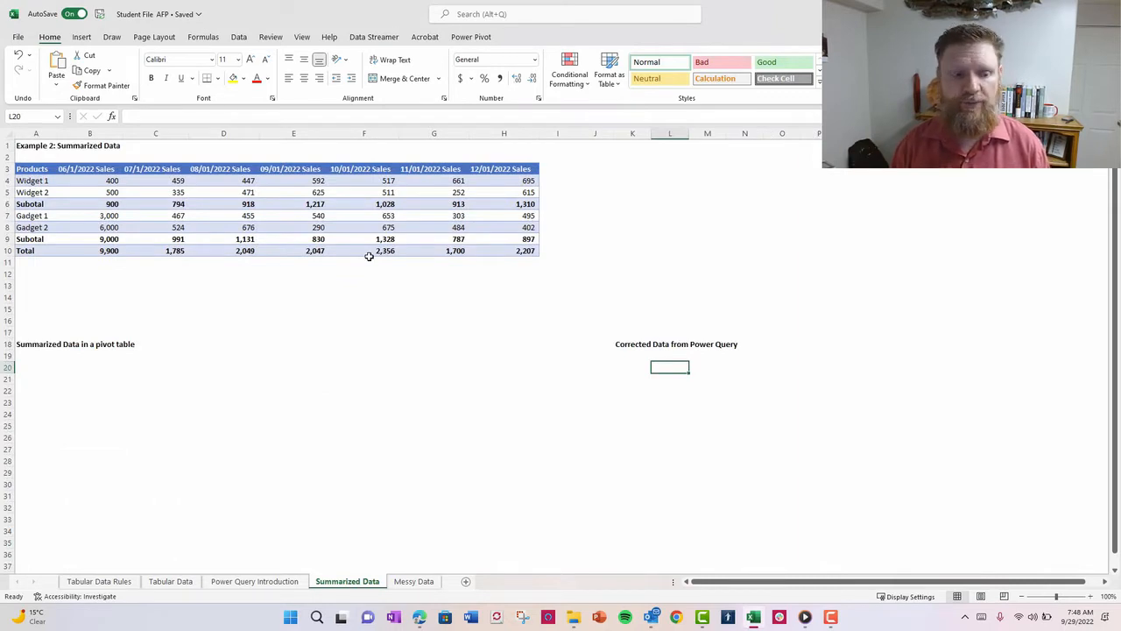
left_click(413, 583)
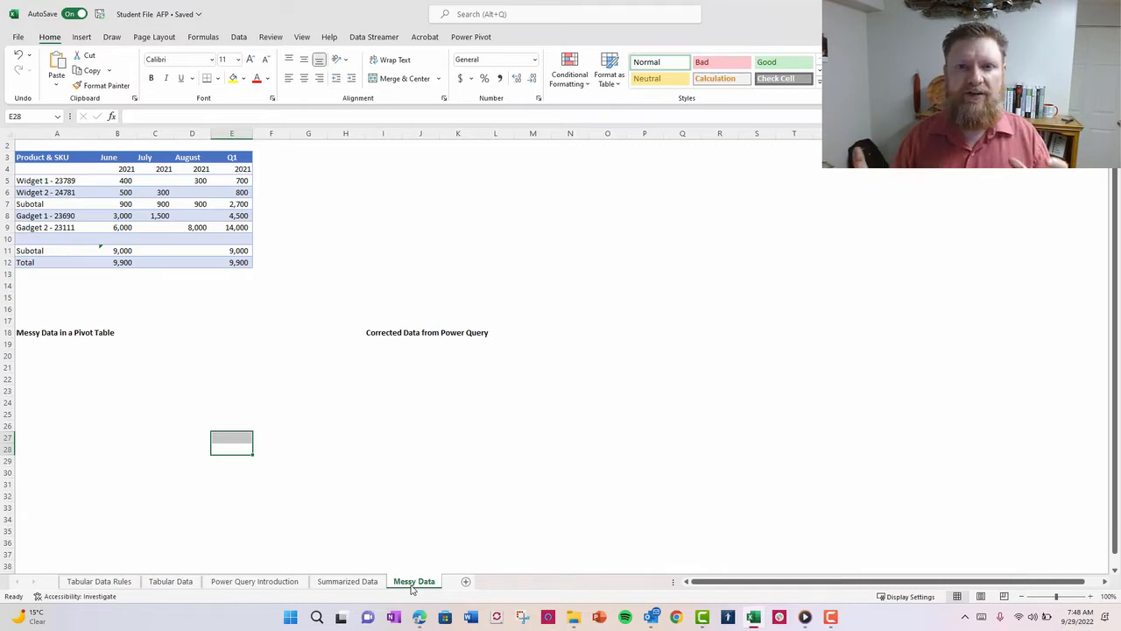
left_click(99, 581)
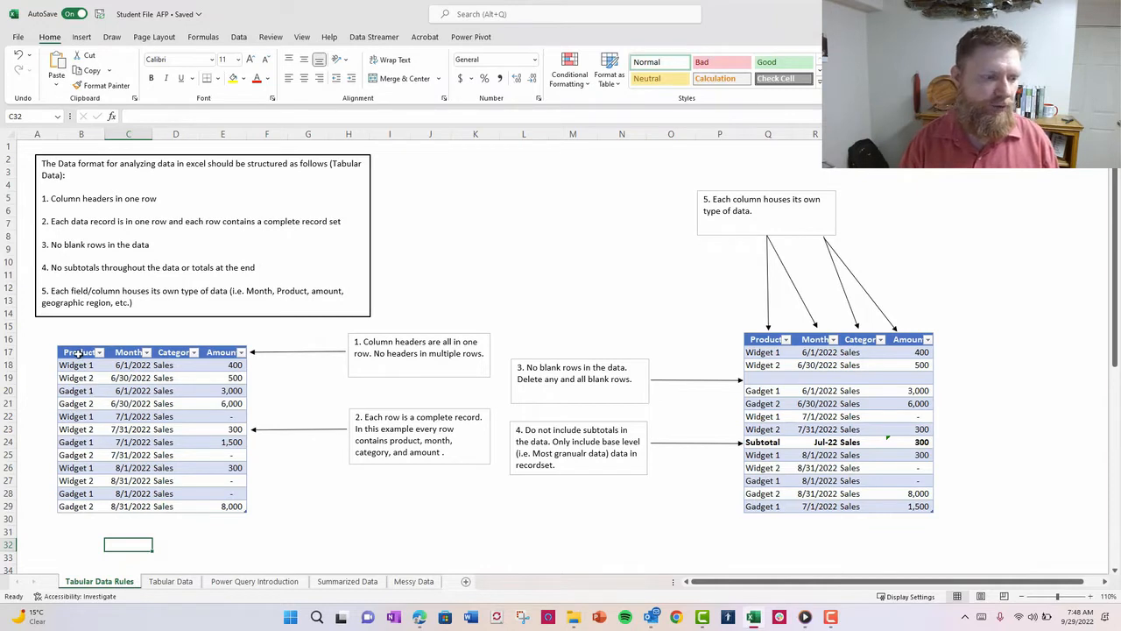
- Examine the example tables on the Tabular Data Rules sheet: the single header row, the blank row, the rows around the subtotal and each column header
left_click_drag(79, 353, 245, 354)
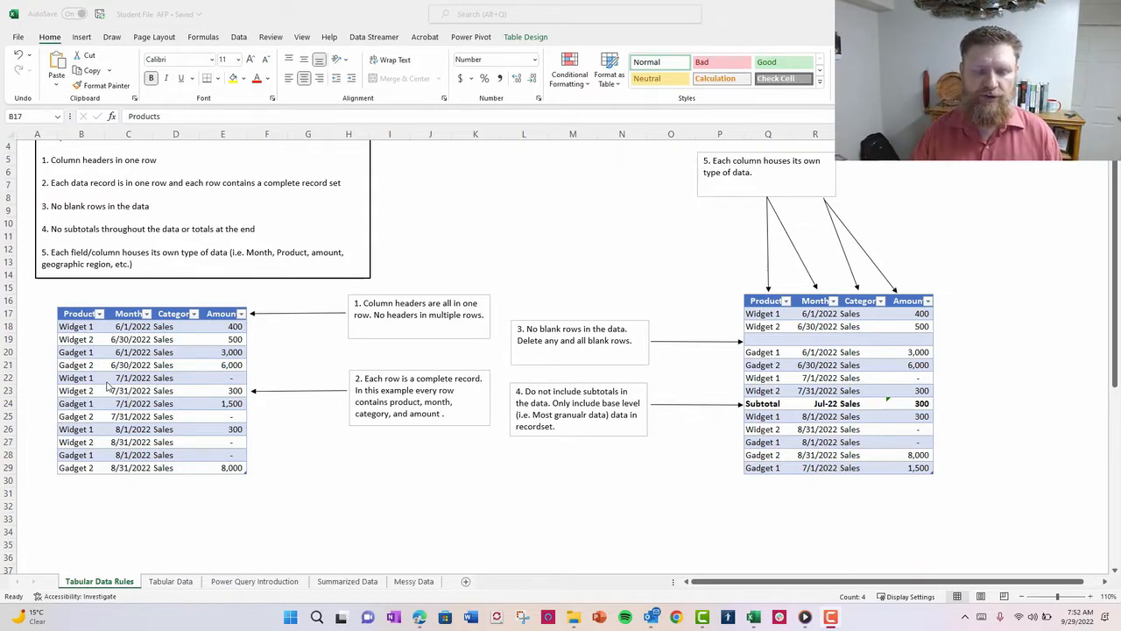
left_click_drag(755, 340, 915, 341)
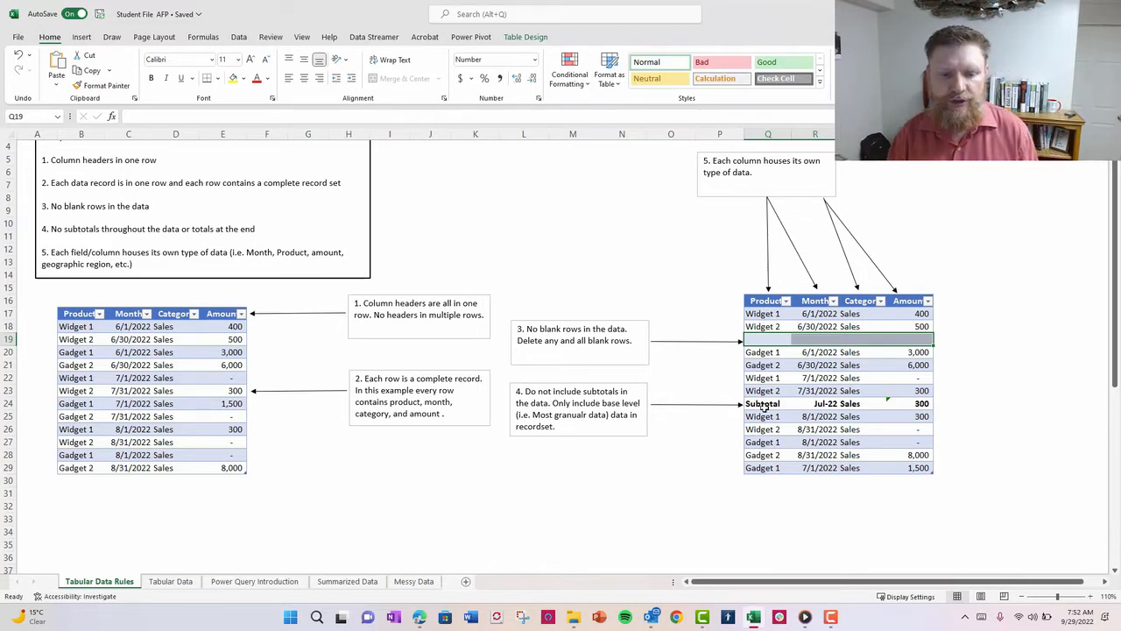
left_click_drag(763, 418, 924, 418)
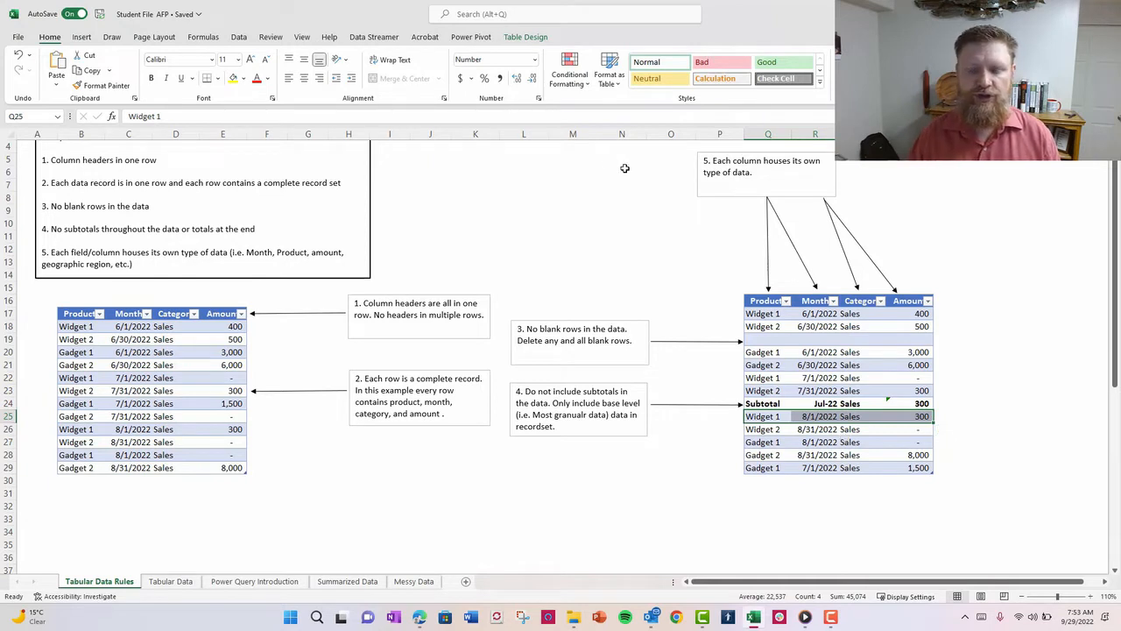
left_click(756, 302)
left_click(806, 302)
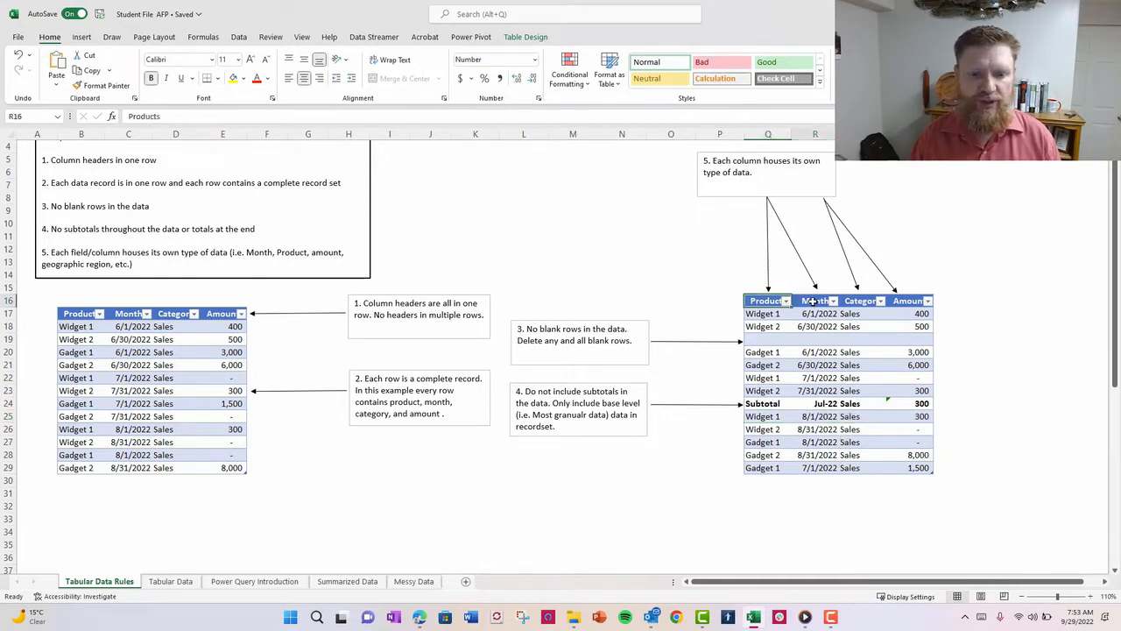
left_click(855, 302)
left_click(910, 300)
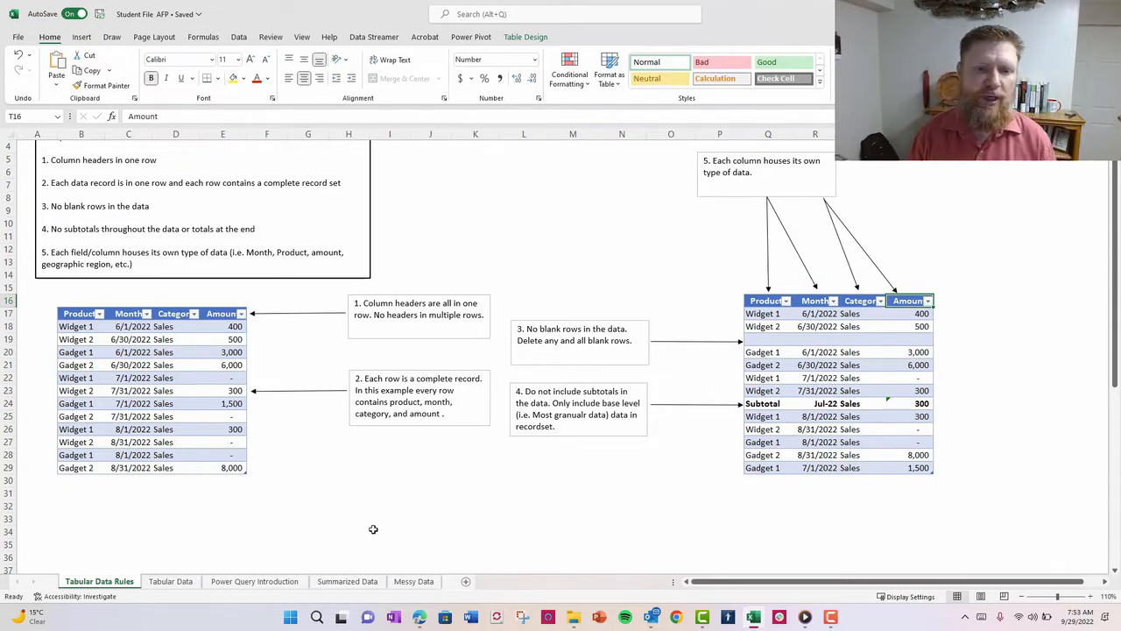
- Examine the dated sales headers on the Summarized Data sheet and the two-row headers and blank cells on the Messy Data sheet
left_click(345, 582)
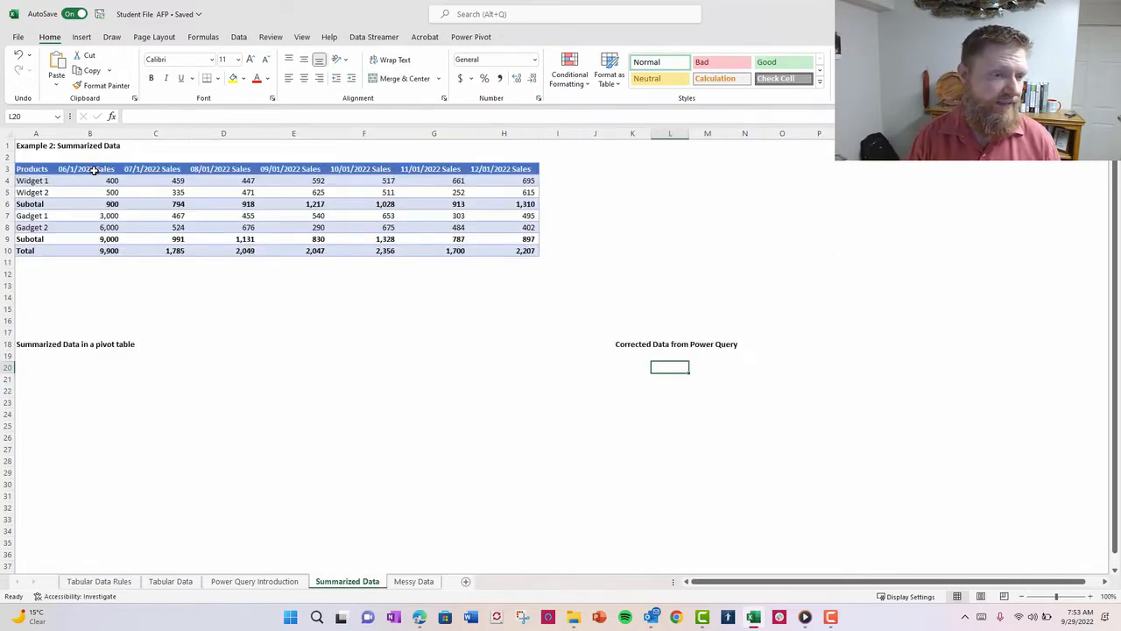
left_click_drag(96, 170, 511, 170)
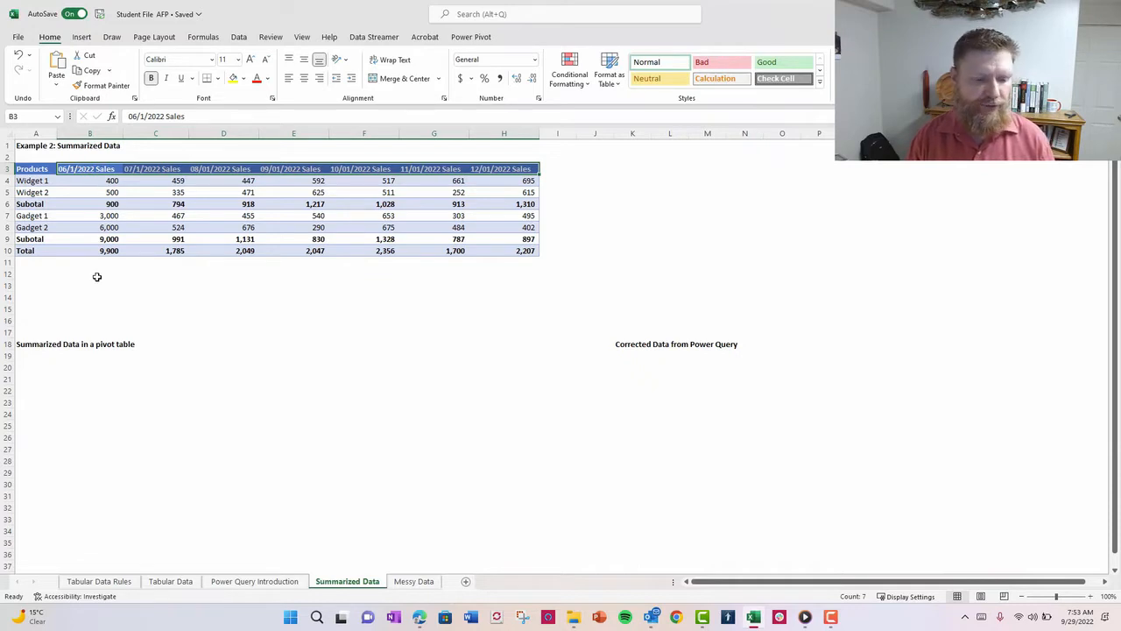
left_click(405, 583)
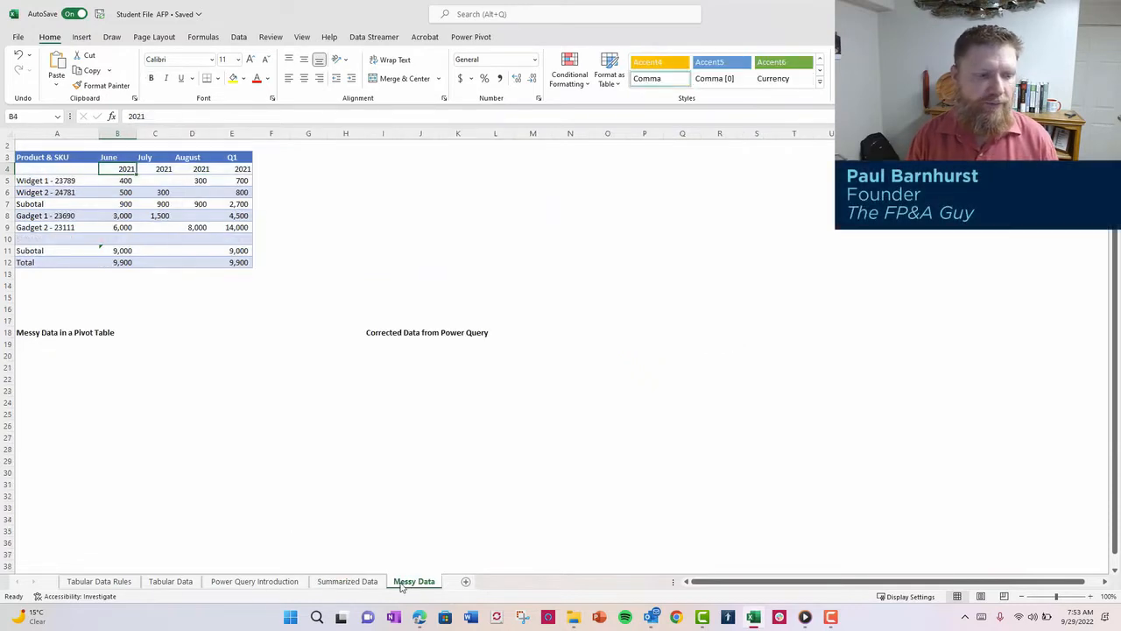
left_click(115, 157)
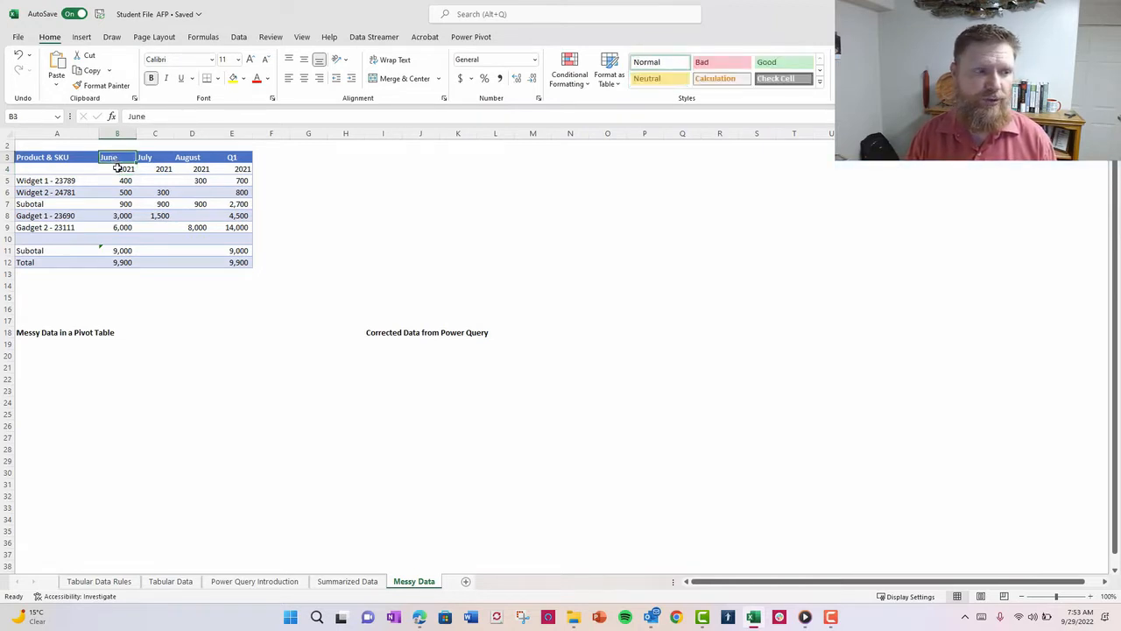
left_click(118, 167)
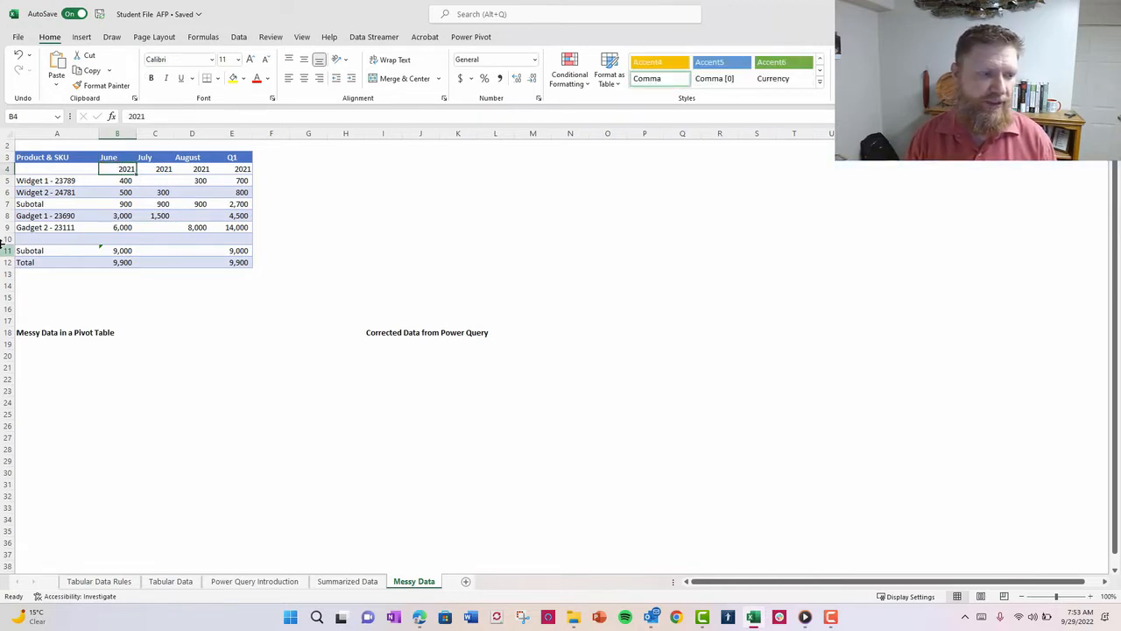
left_click(203, 194)
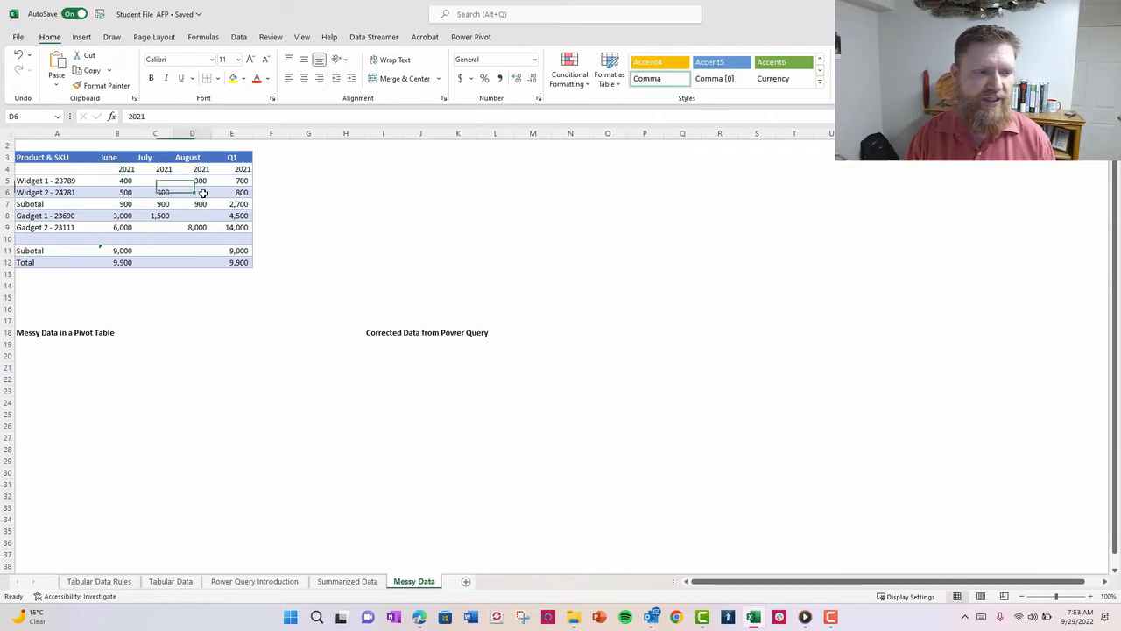
left_click_drag(203, 193, 203, 194)
left_click(205, 225)
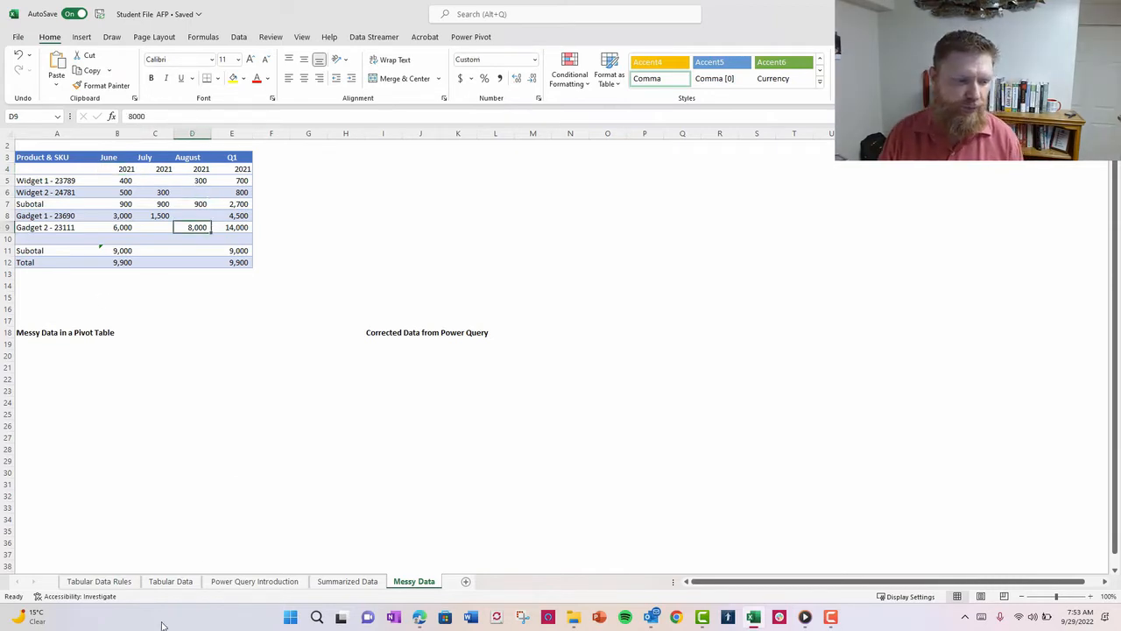
- Create a PivotTable from range A3:D15 of the Tabular Data sheet, placed on the same sheet at cell A23
left_click(96, 582)
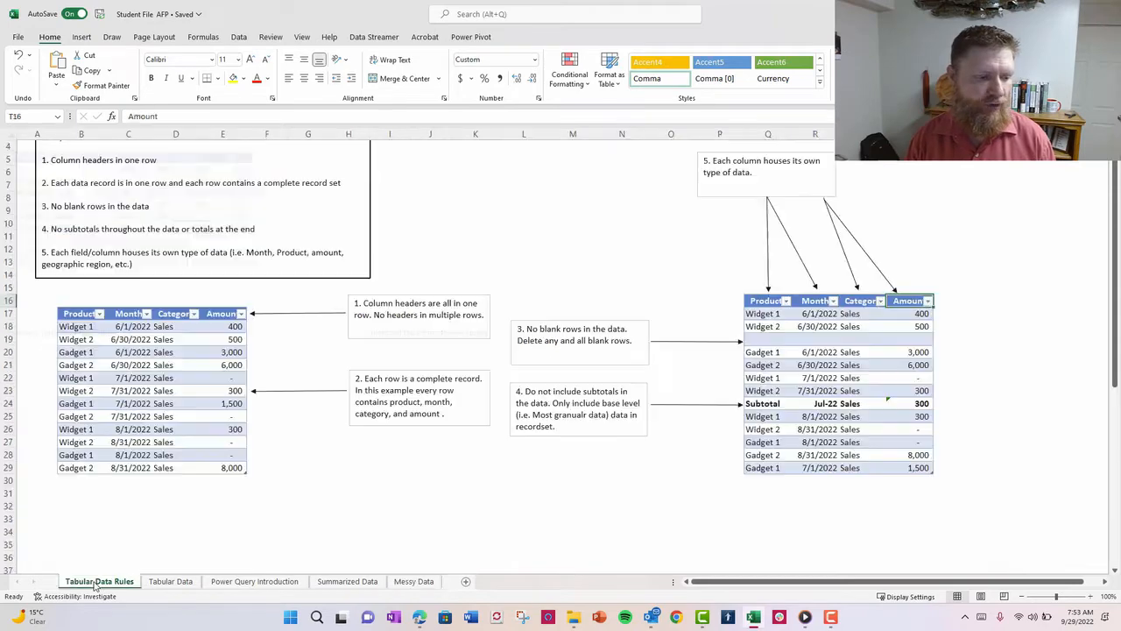
left_click(170, 582)
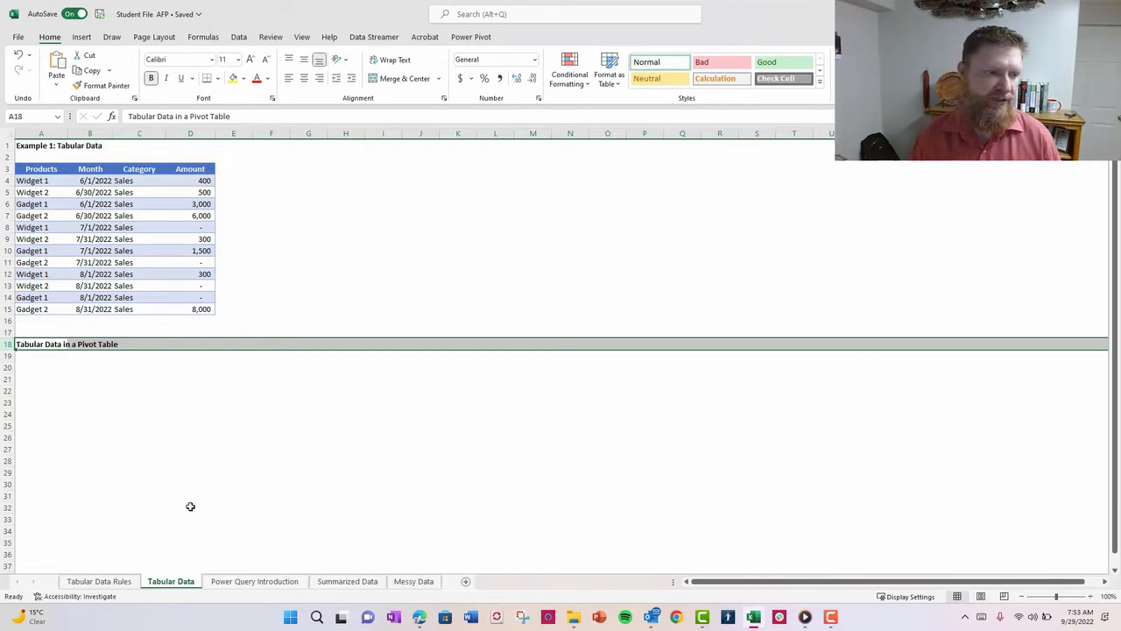
left_click_drag(194, 310, 39, 169)
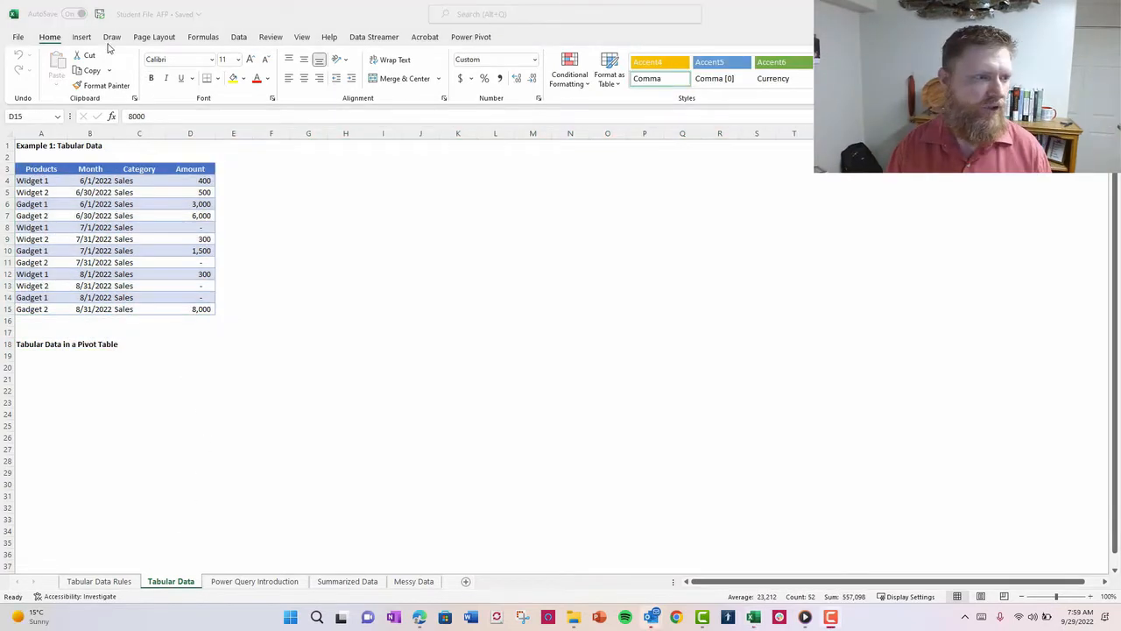
left_click(82, 37)
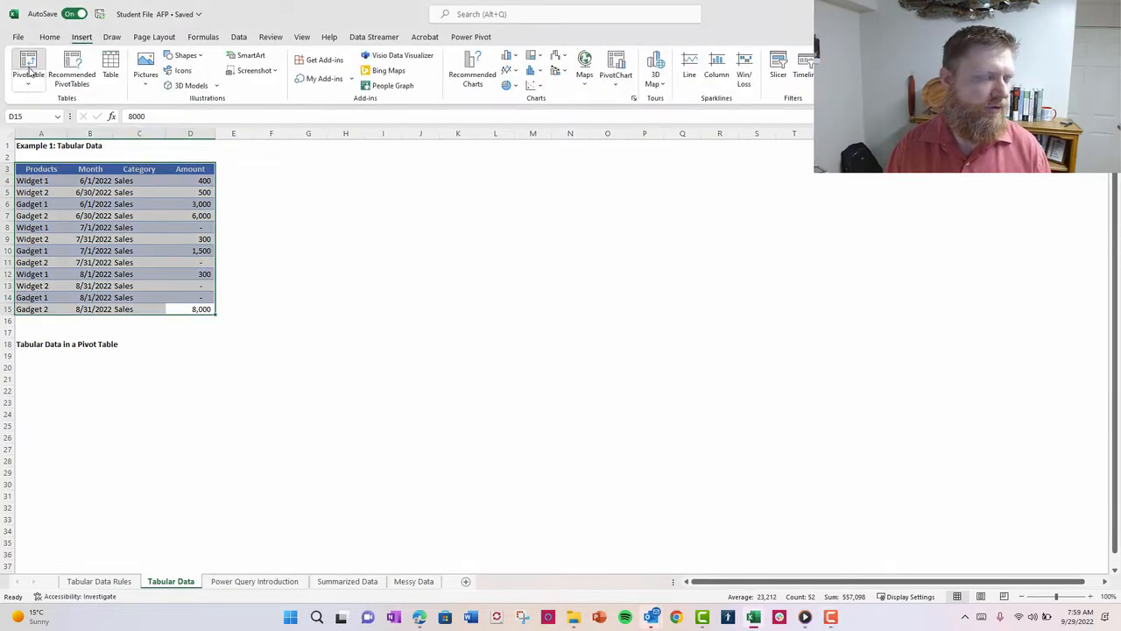
left_click(28, 66)
left_click_drag(283, 465, 493, 262)
left_click(429, 312)
left_click(559, 324)
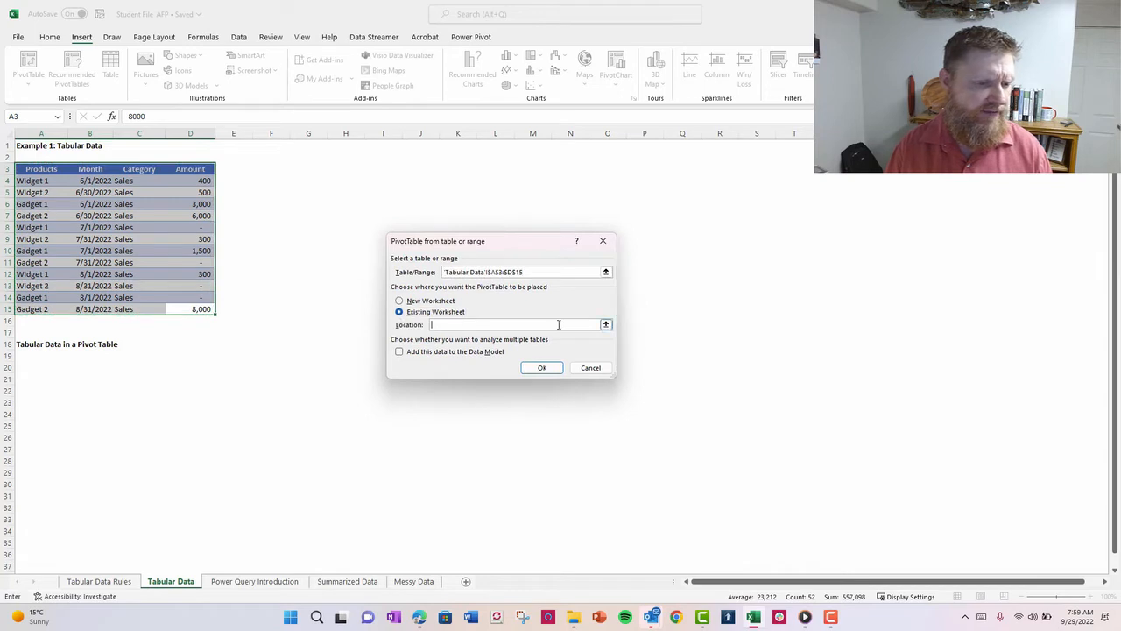
left_click(605, 324)
left_click(31, 404)
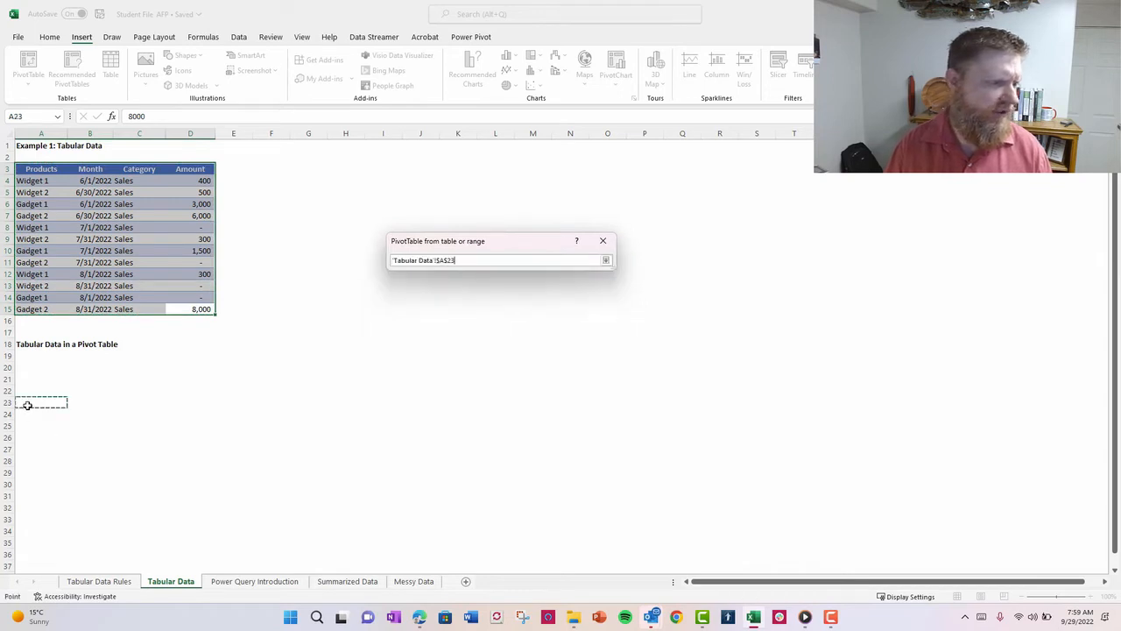
left_click(605, 260)
left_click(539, 367)
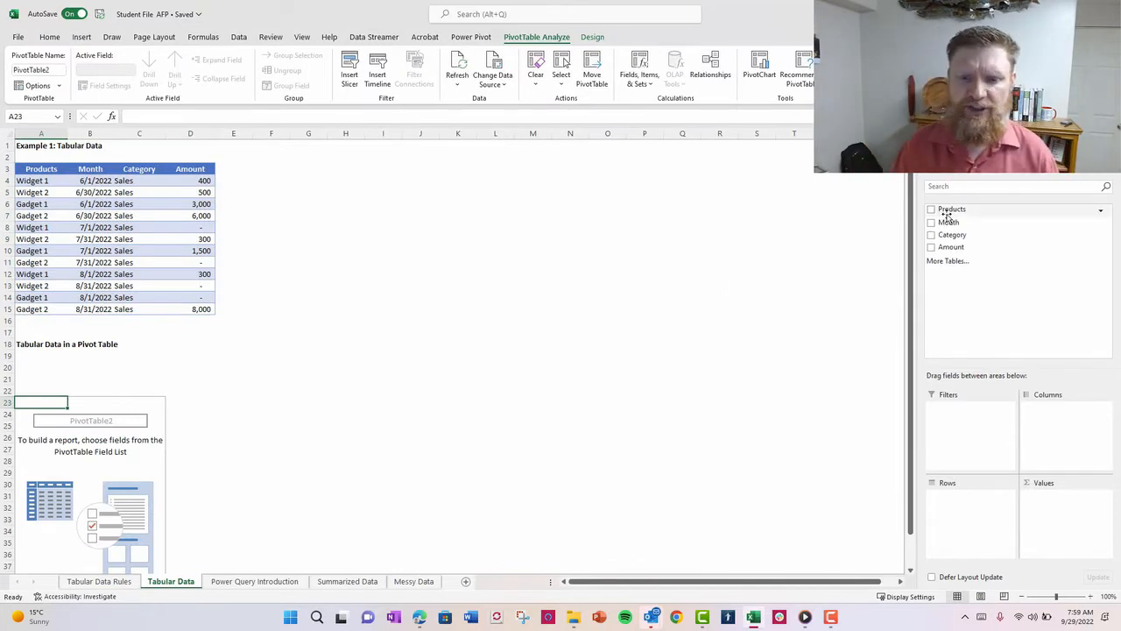
- Lay out the PivotTable with Month as columns, Amount as summed values, Products as rows and Category as filter
left_click_drag(949, 223, 1067, 420)
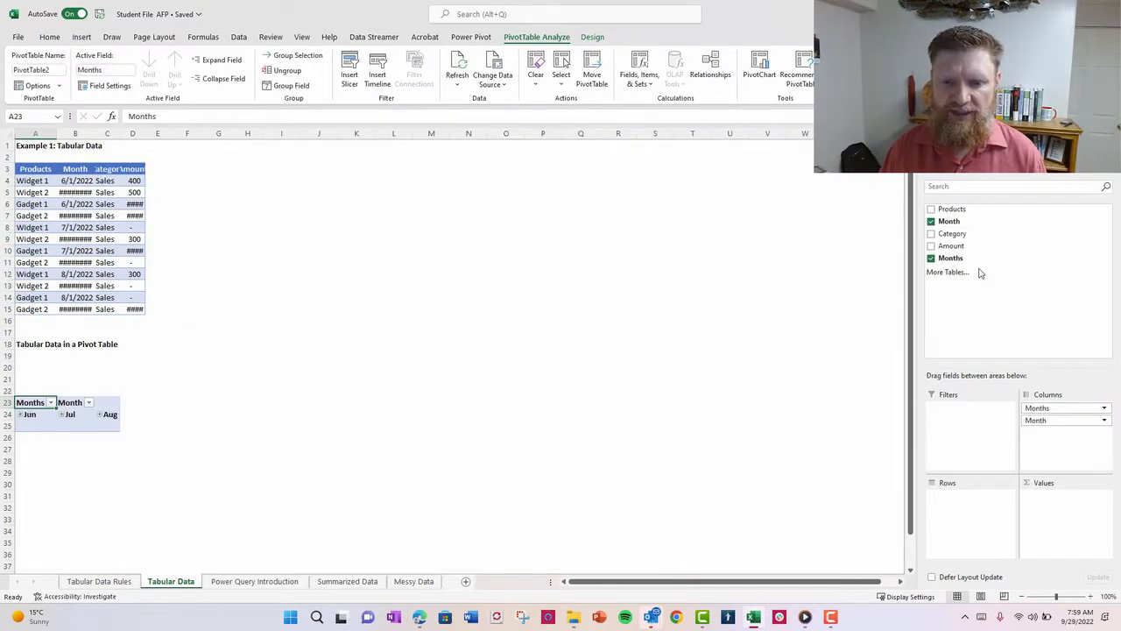
left_click_drag(955, 246, 1067, 517)
left_click_drag(953, 209, 969, 551)
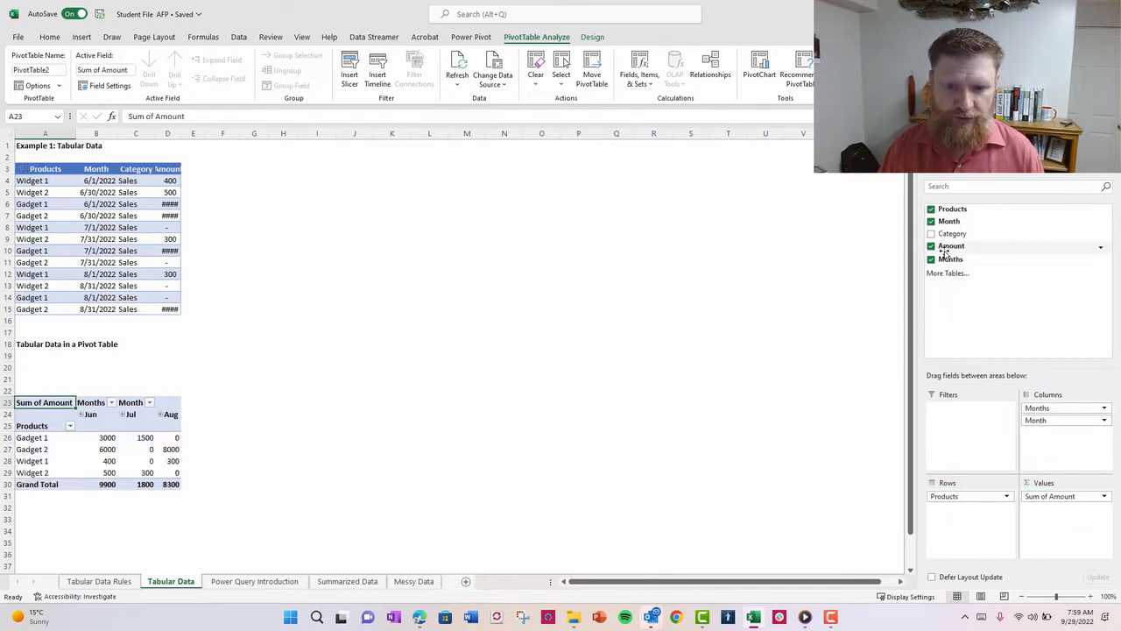
left_click_drag(953, 233, 958, 439)
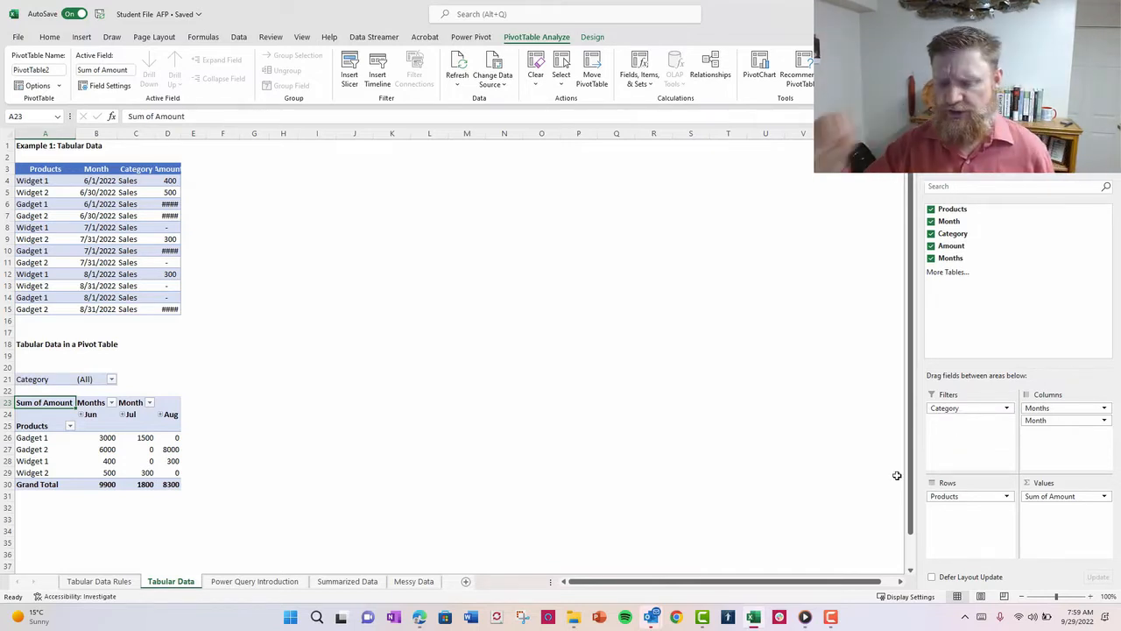
- Format the Sum of Amount values as Number with 0 decimal places and a thousands separator
left_click(1049, 496)
left_click(1047, 484)
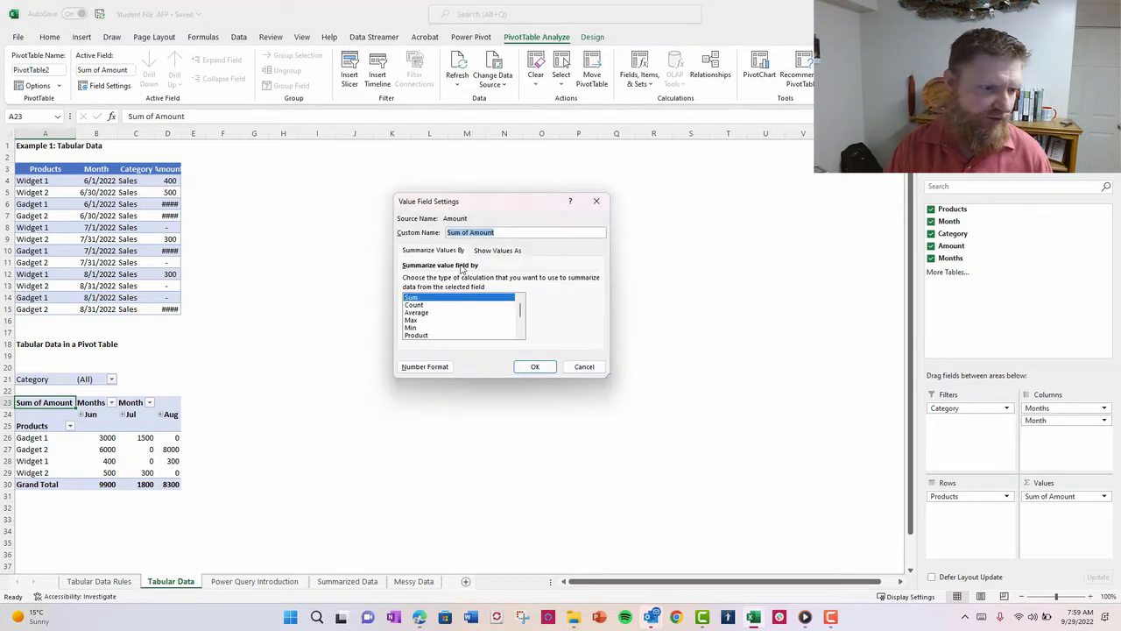
left_click(429, 367)
left_click(370, 206)
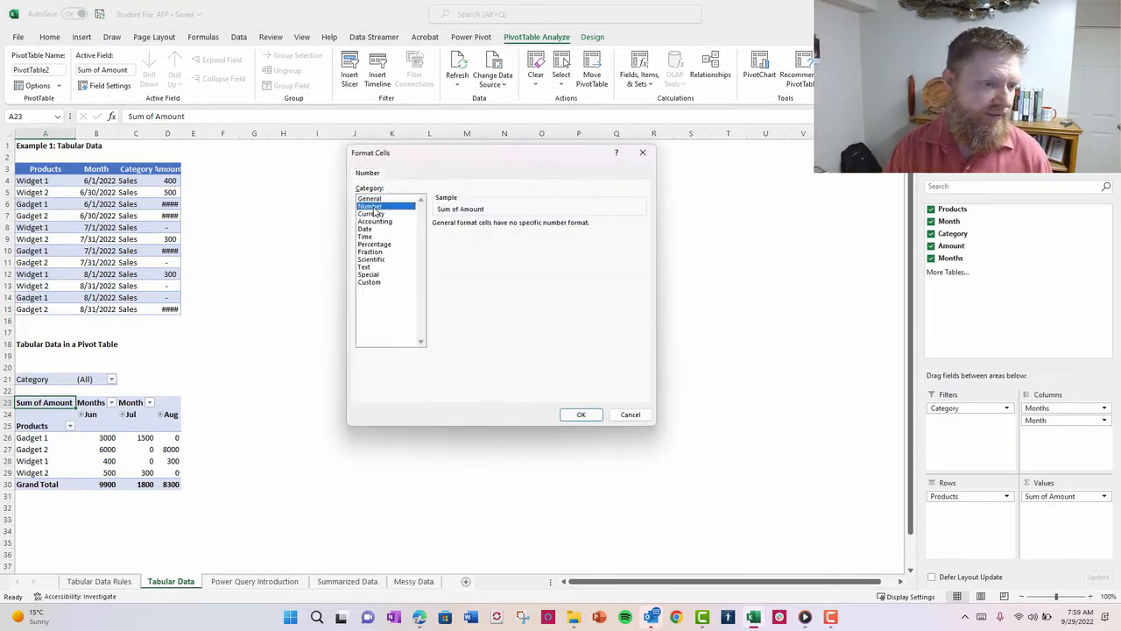
double_click(511, 227)
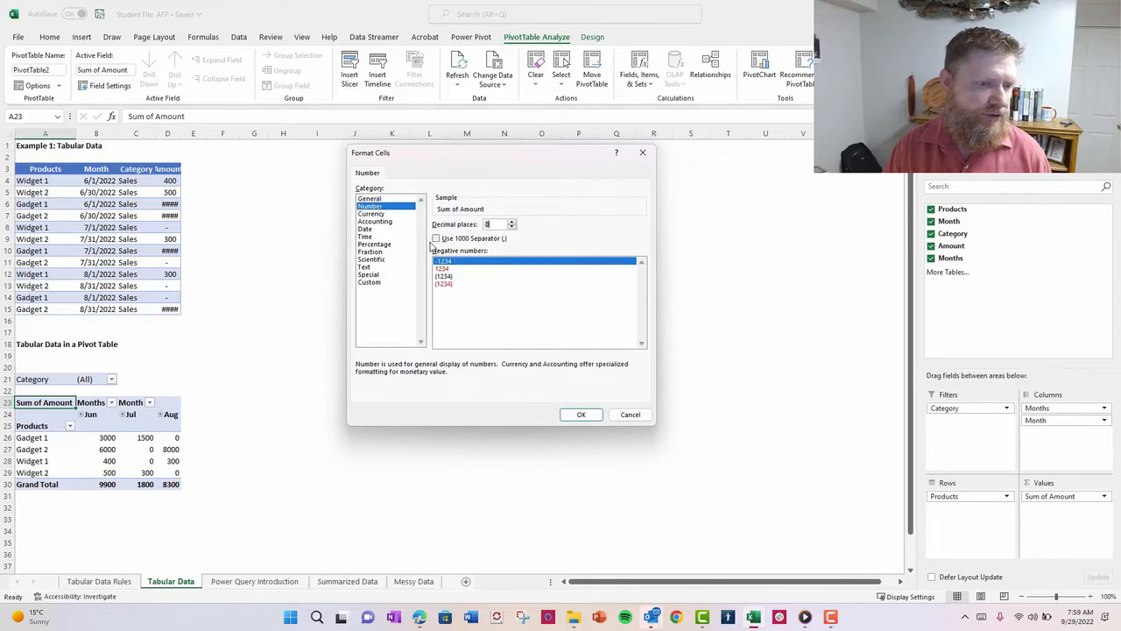
left_click(436, 238)
left_click(581, 415)
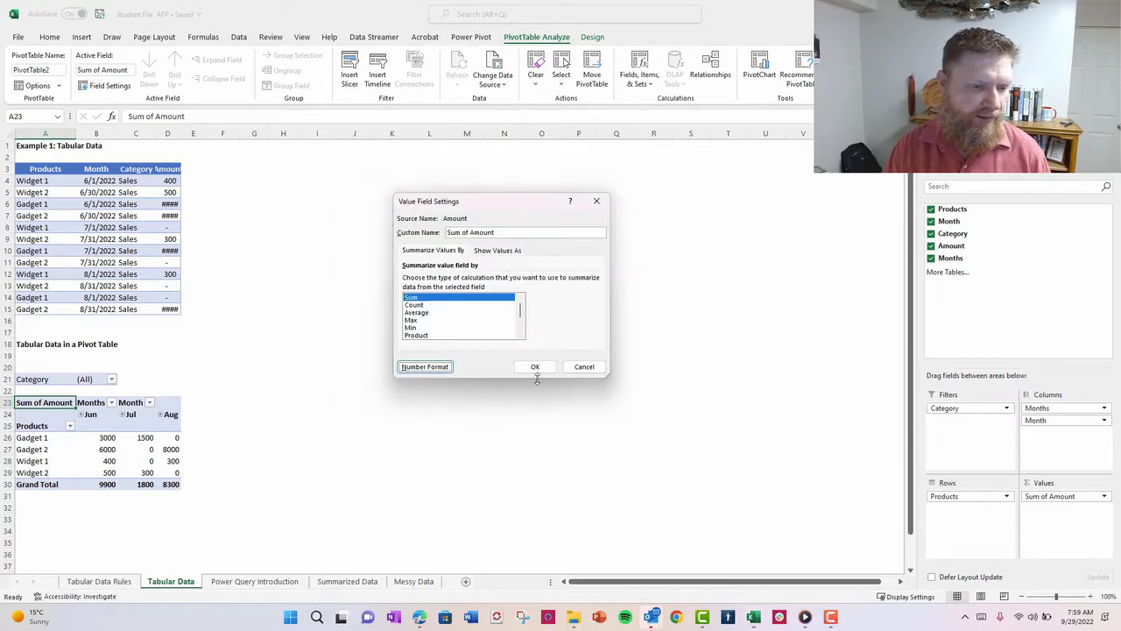
left_click(535, 368)
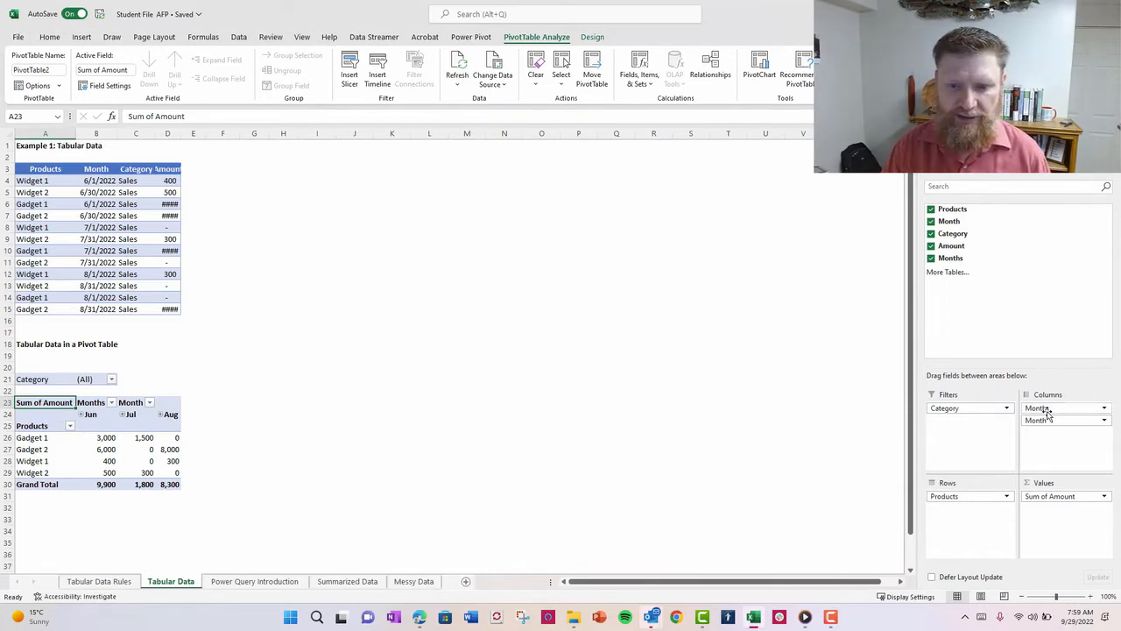
- Remove the Months field from the PivotTable columns and group the Month dates by Quarters only
left_click_drag(1046, 409, 1016, 306)
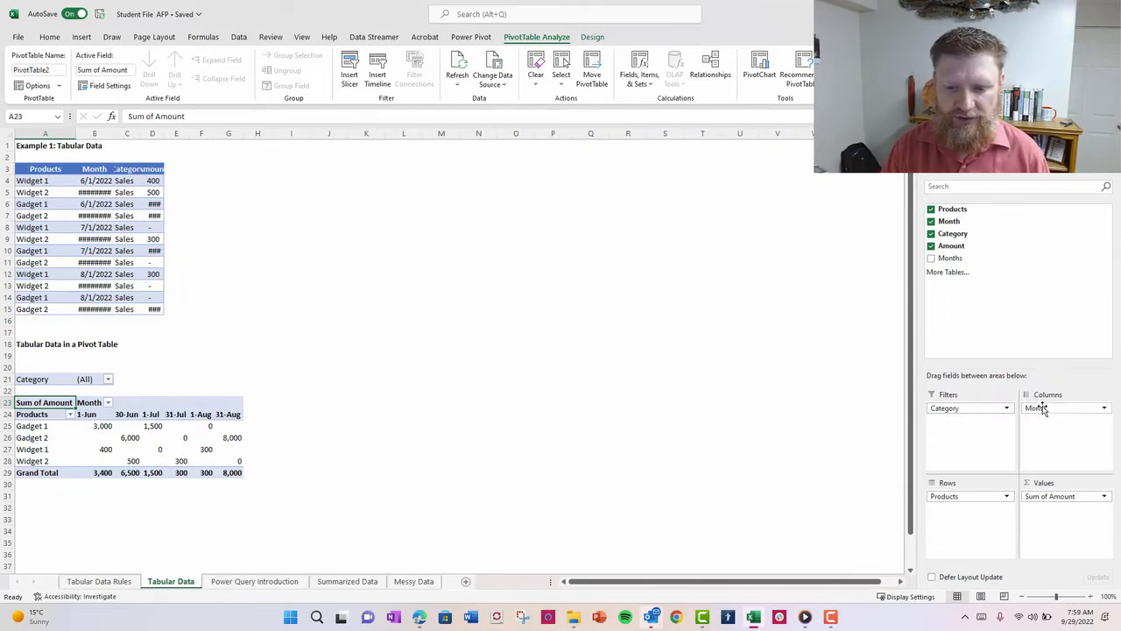
left_click_drag(88, 414, 228, 411)
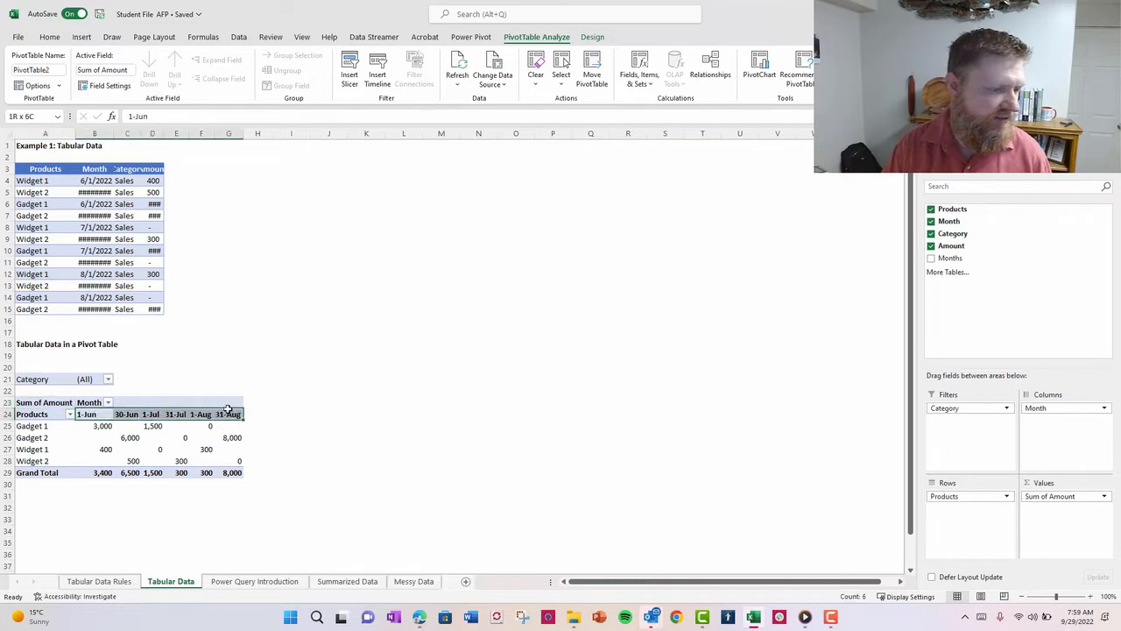
right_click(228, 412)
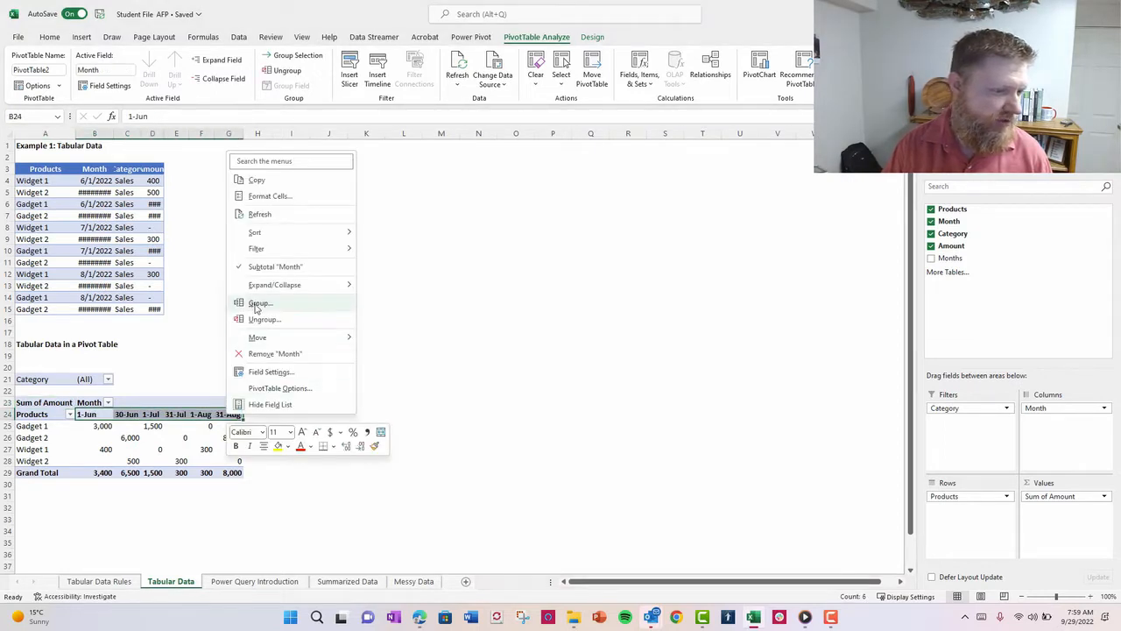
left_click(248, 303)
left_click(224, 325)
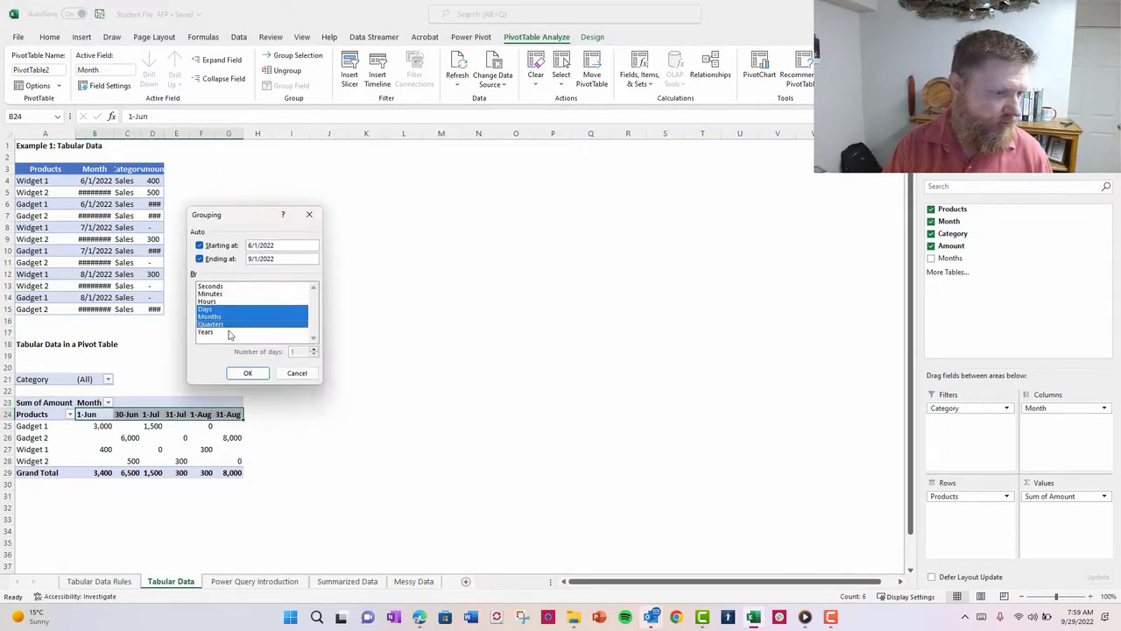
left_click(226, 317)
left_click(221, 310)
left_click(247, 372)
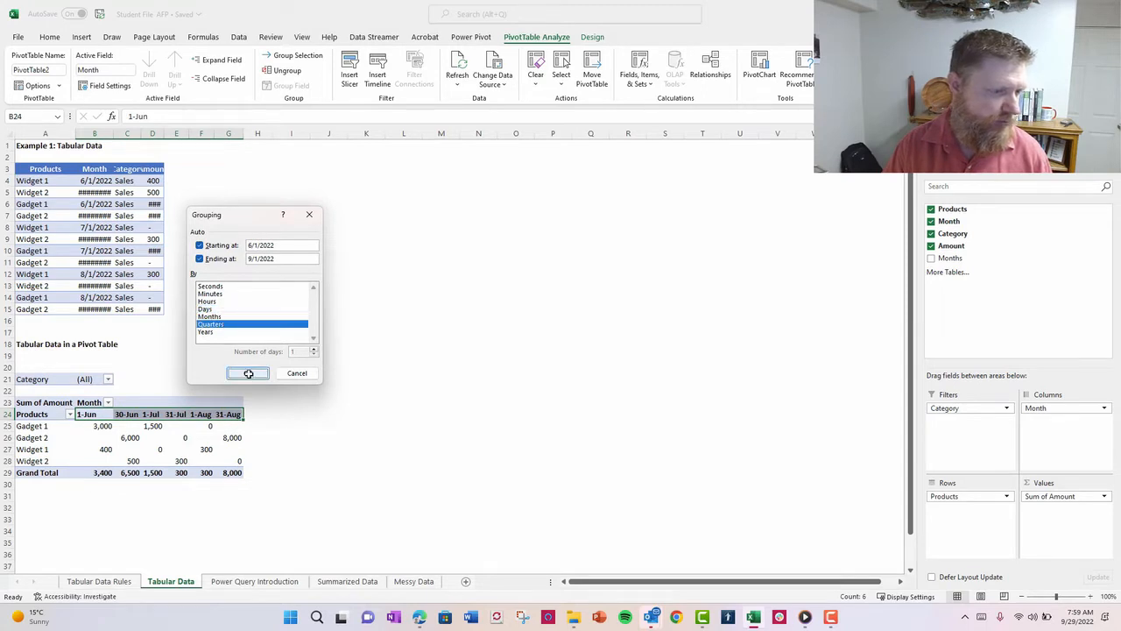
- Group Gadget 1 and Gadget 2 in the PivotTable rows and name the group Gadgets
left_click(25, 427)
right_click(43, 431)
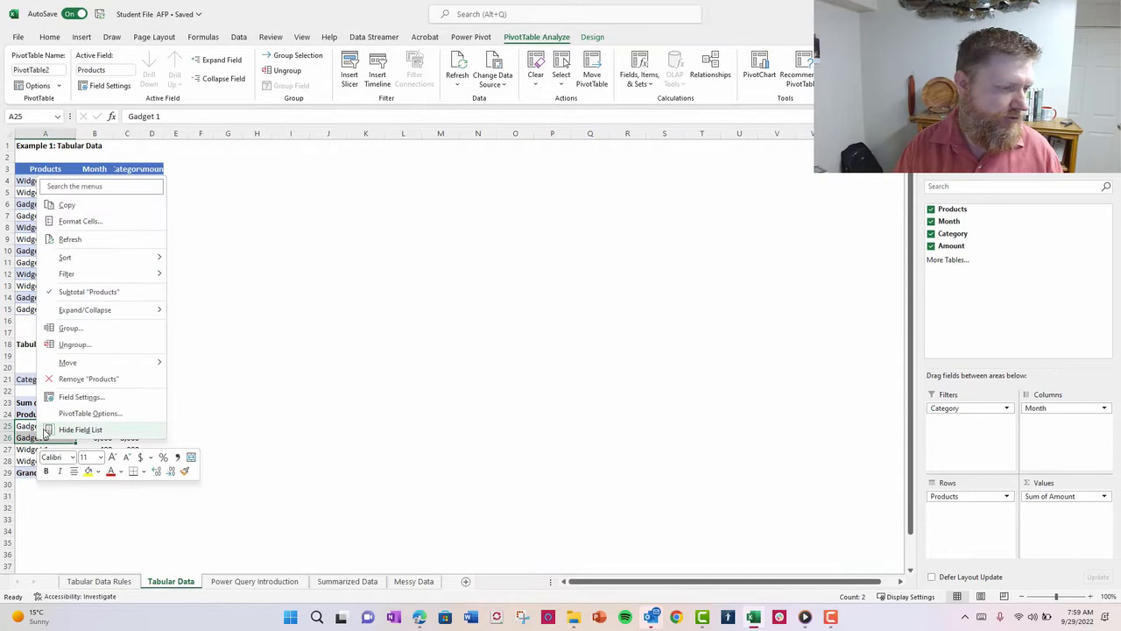
left_click(70, 328)
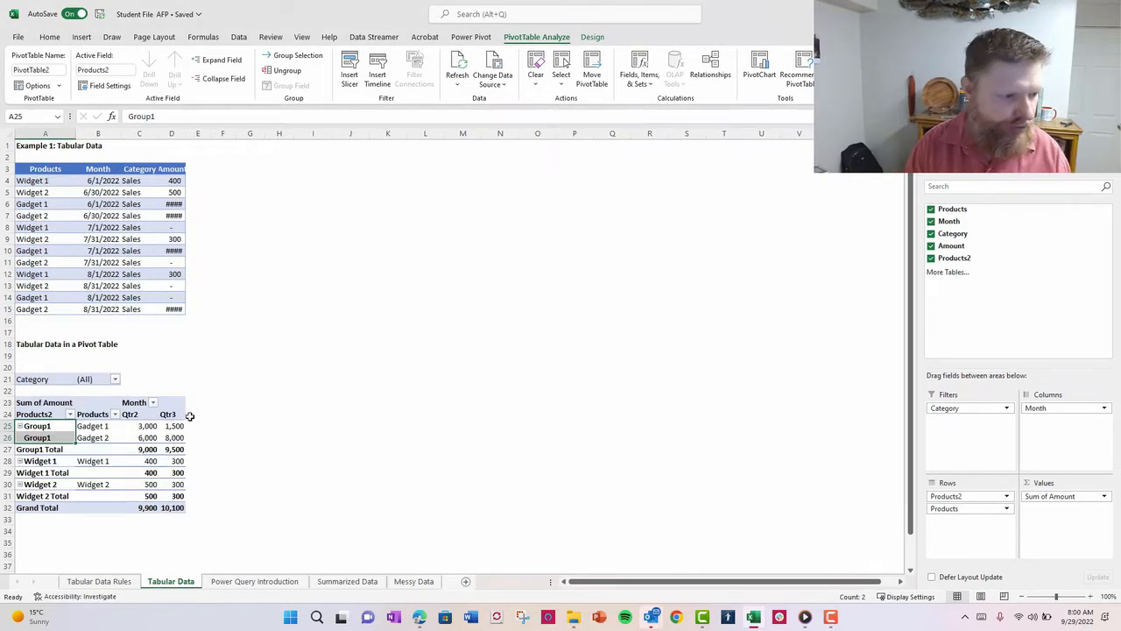
type("Gadget")
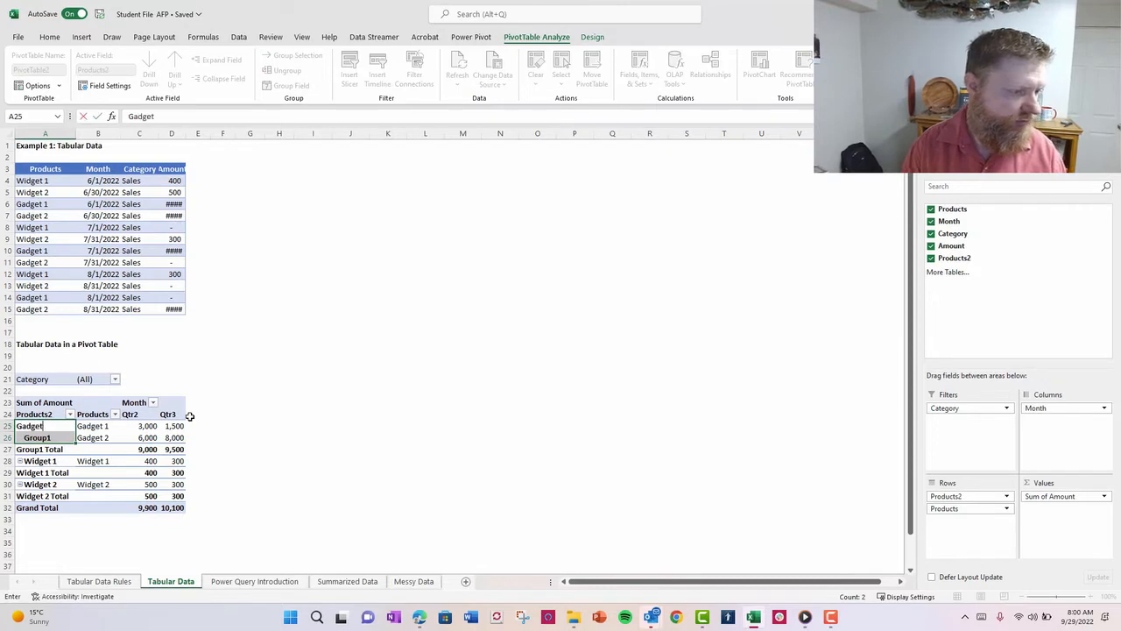
type("s")
key("Return")
- Group Widget 1 and Widget 2 in the PivotTable rows and name the group Widgets
left_click_drag(95, 464, 95, 496)
right_click(96, 479)
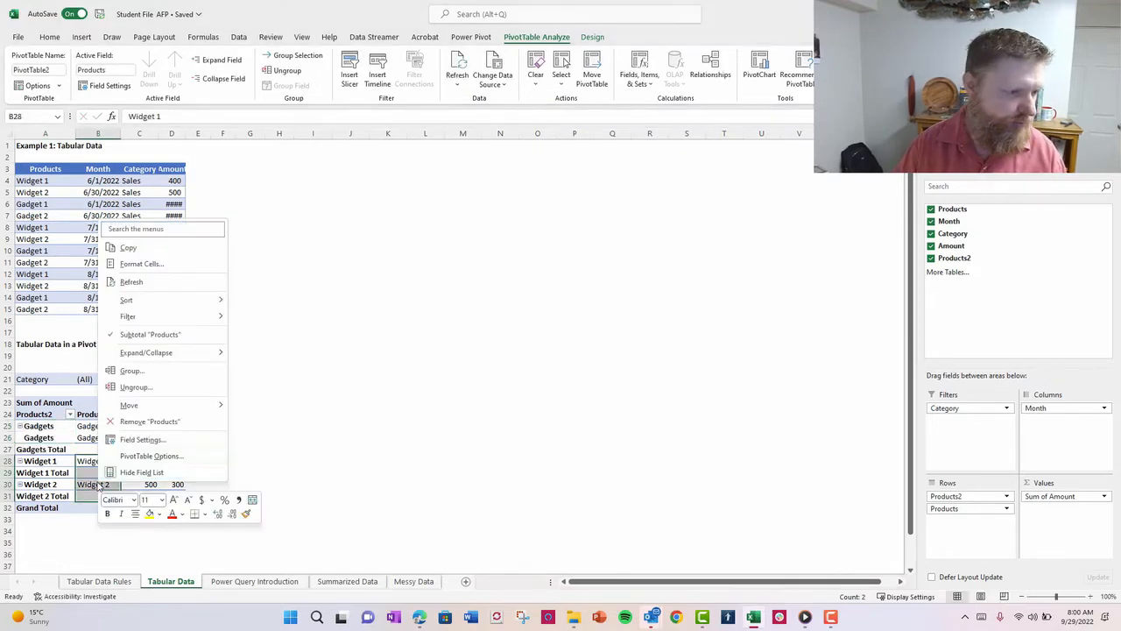
left_click(136, 372)
type("W")
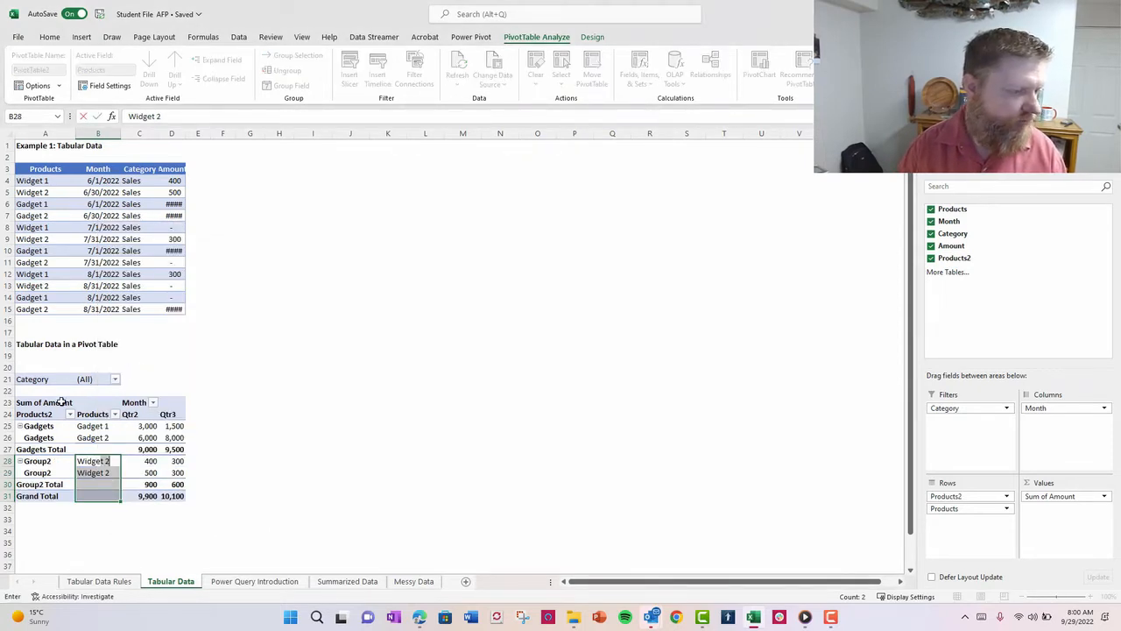
left_click(39, 462)
type("W")
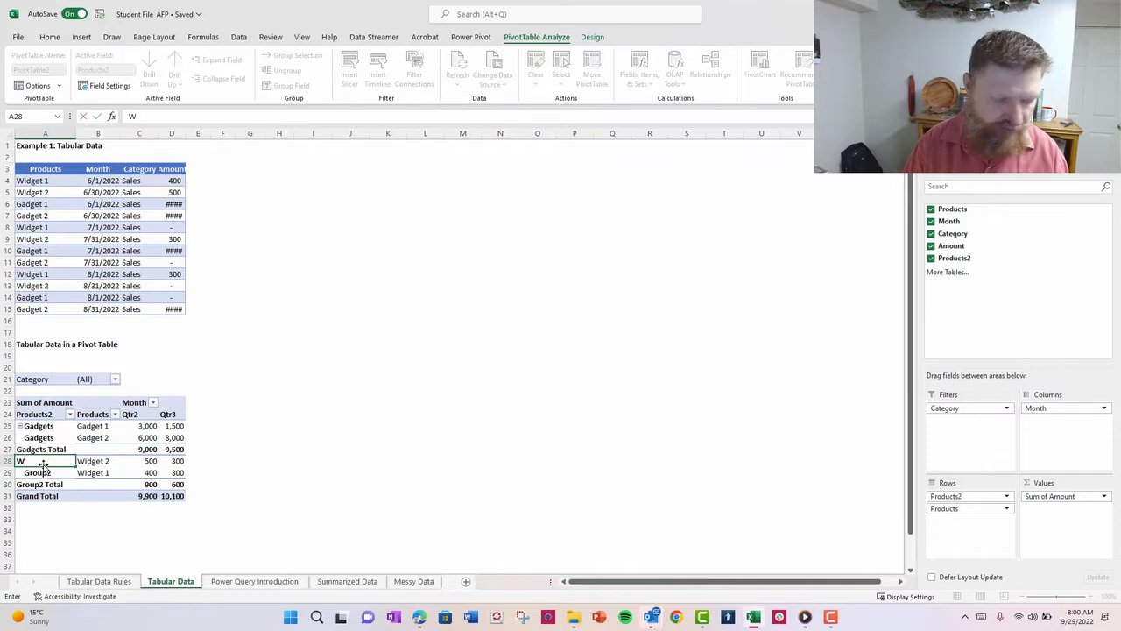
type("idgets")
key("Return")
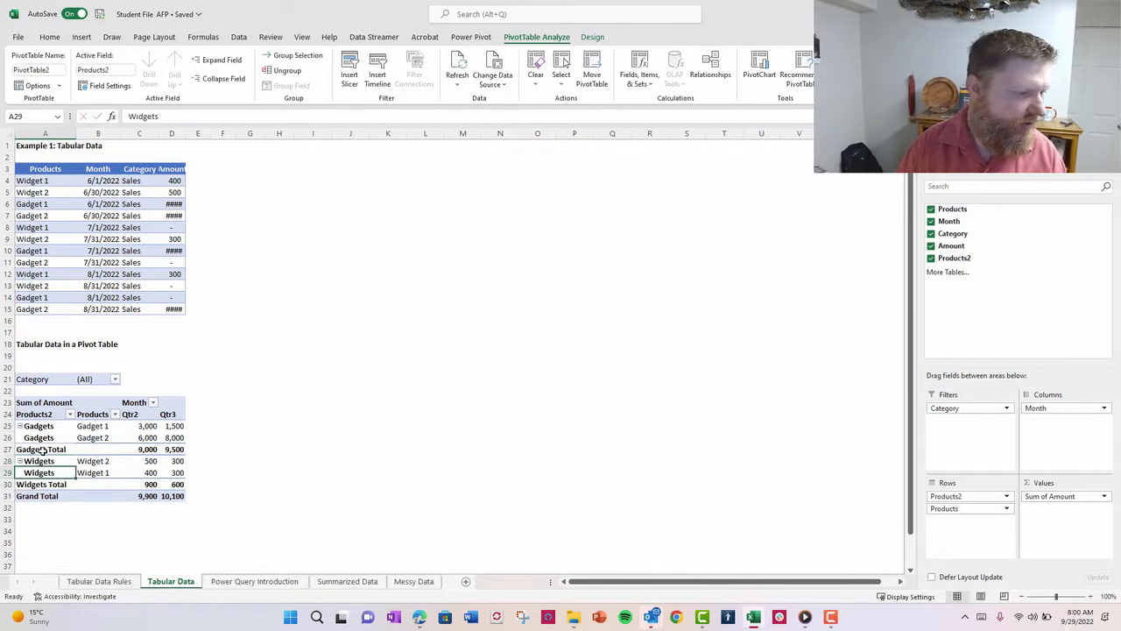
- Rename the Products2 row field to Product Grouping and remove the Products field from the PivotTable rows
left_click(39, 416)
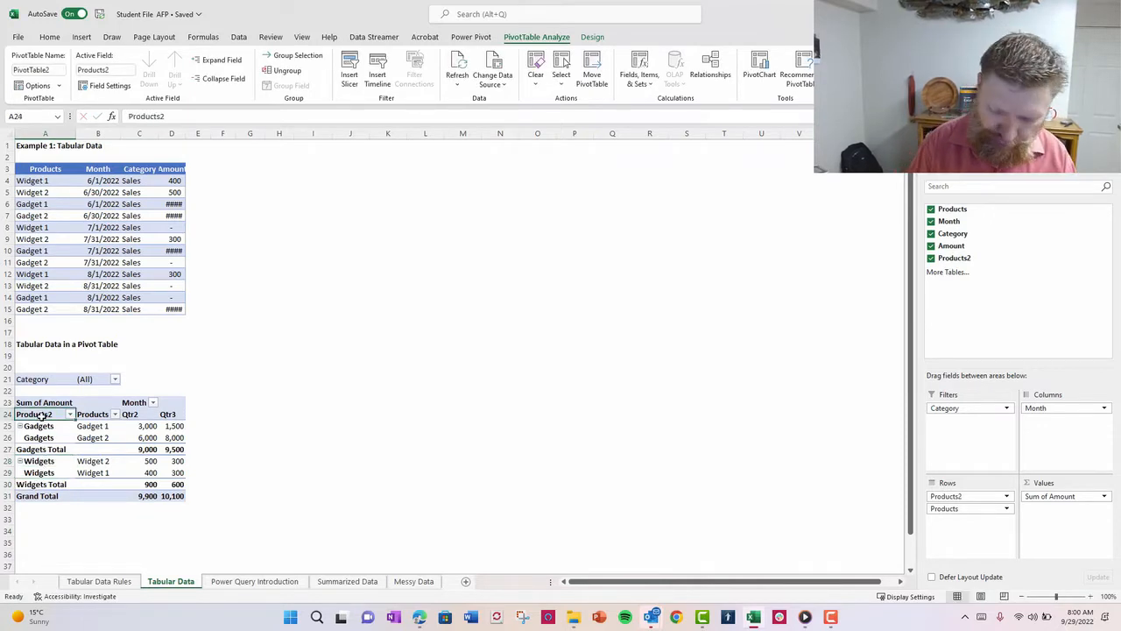
type("Product Groupi")
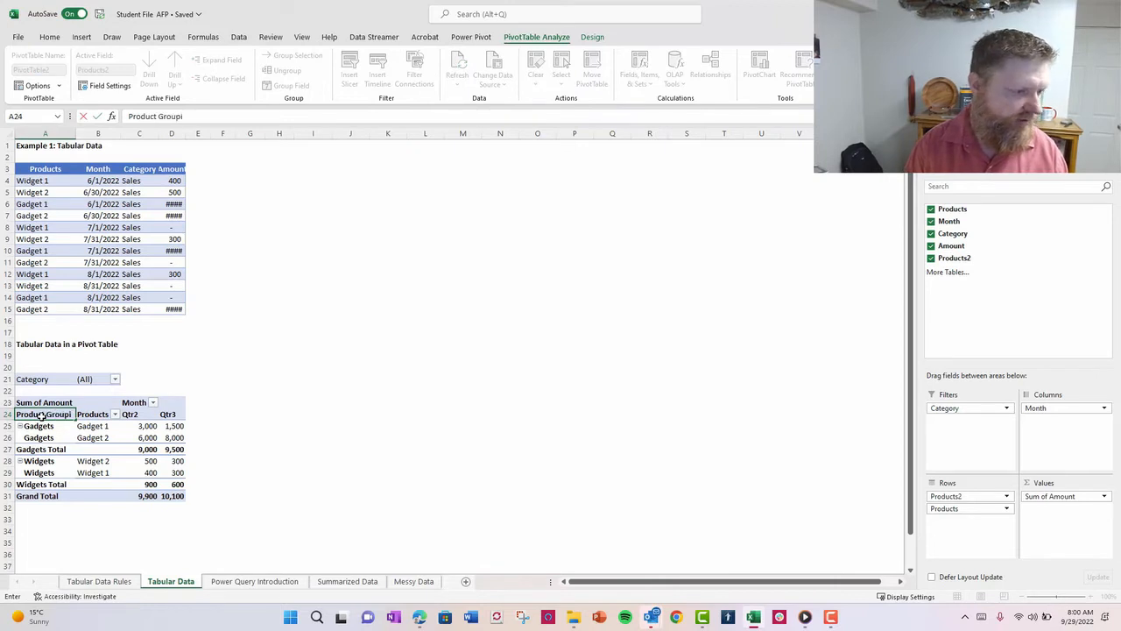
type("ng")
key("Return")
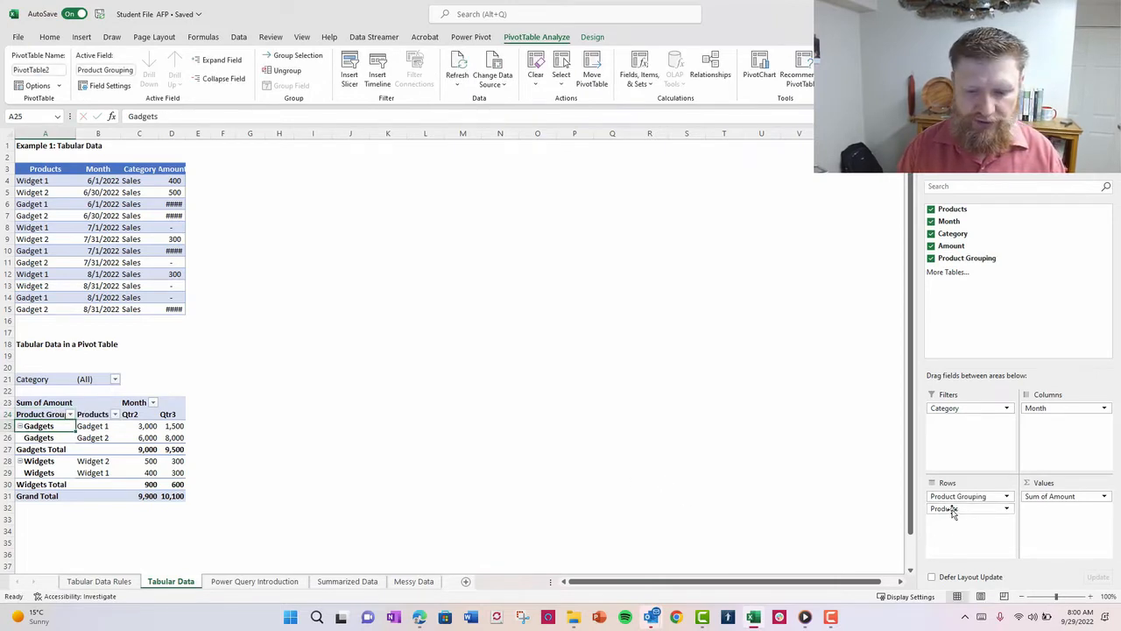
left_click_drag(953, 515, 950, 289)
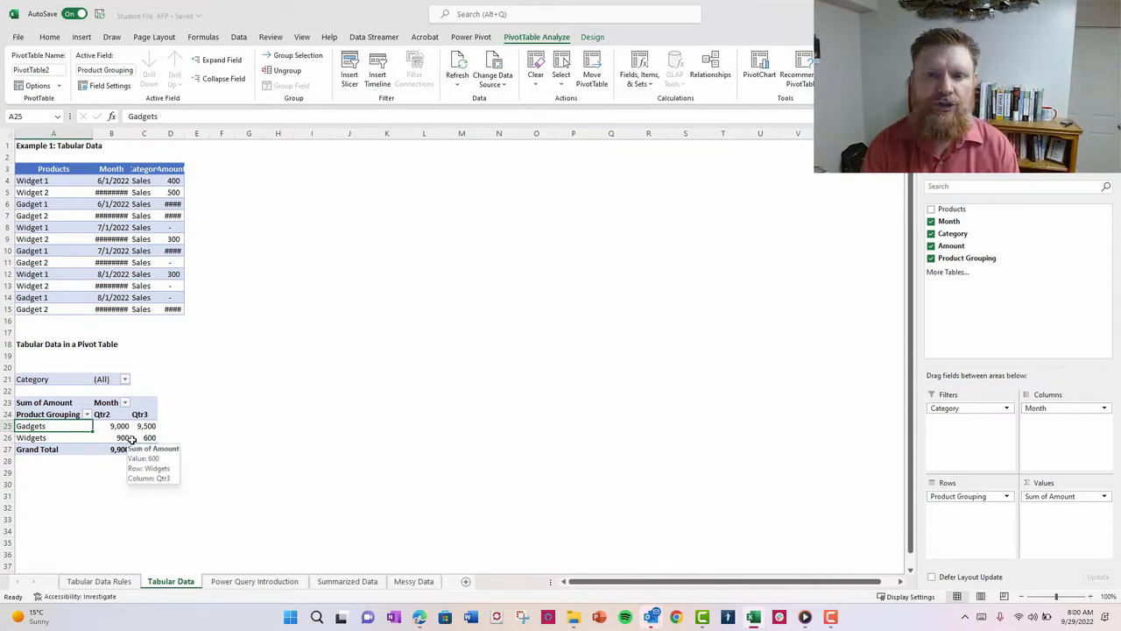
- Convert range A3:H10 of the Summarized Data sheet to a table with headers and name it Summarized_data
left_click(326, 583)
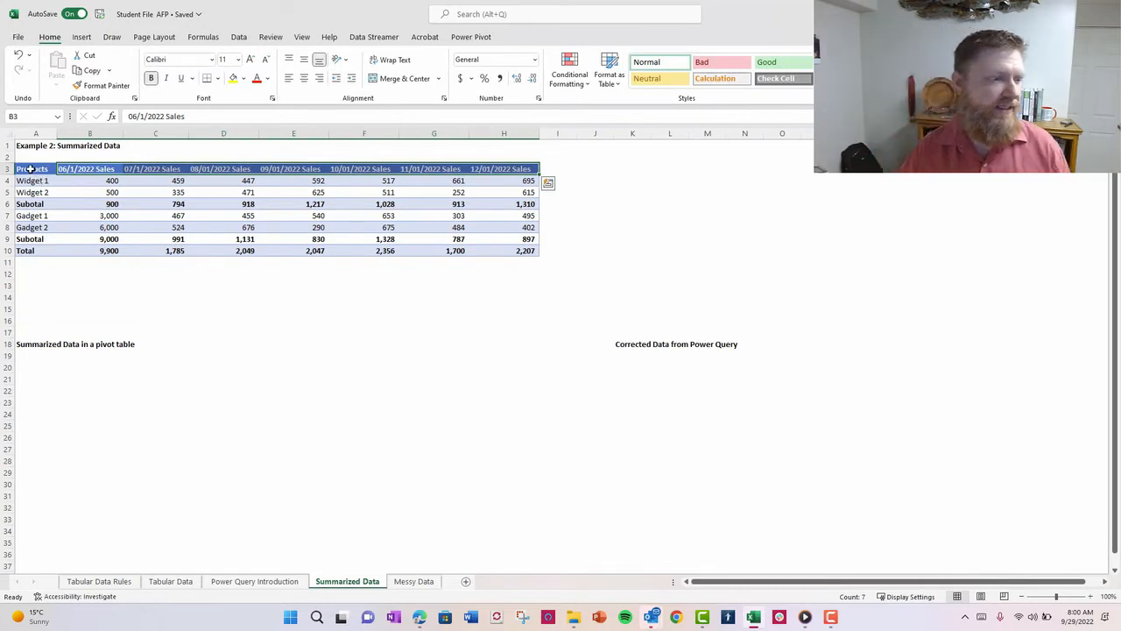
left_click_drag(31, 169, 488, 253)
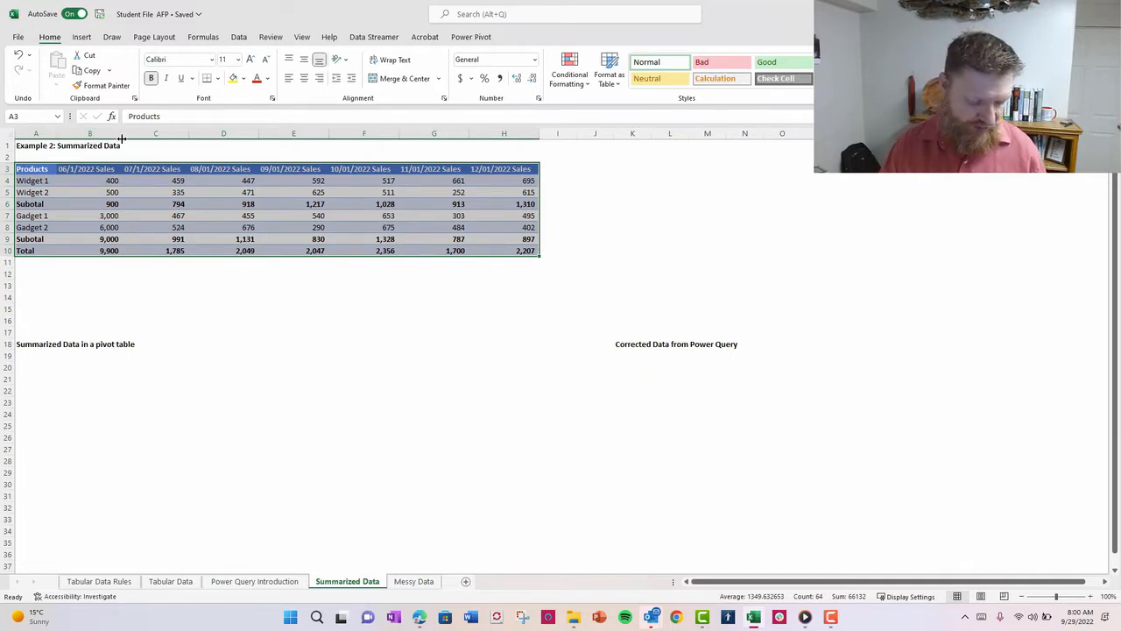
key("ctrl+t")
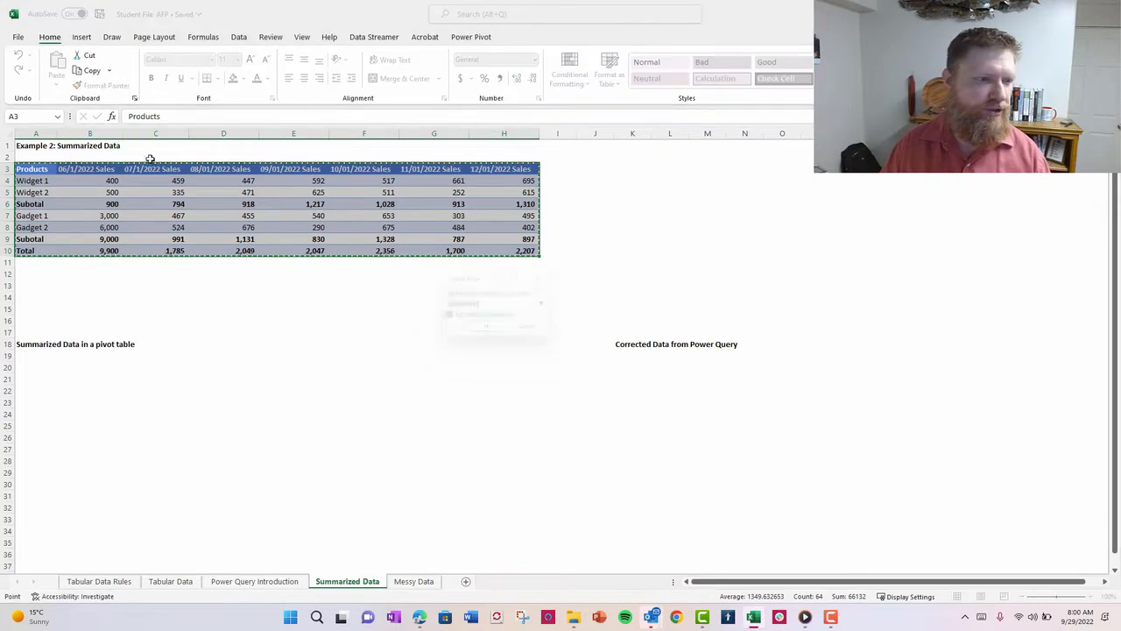
left_click(487, 332)
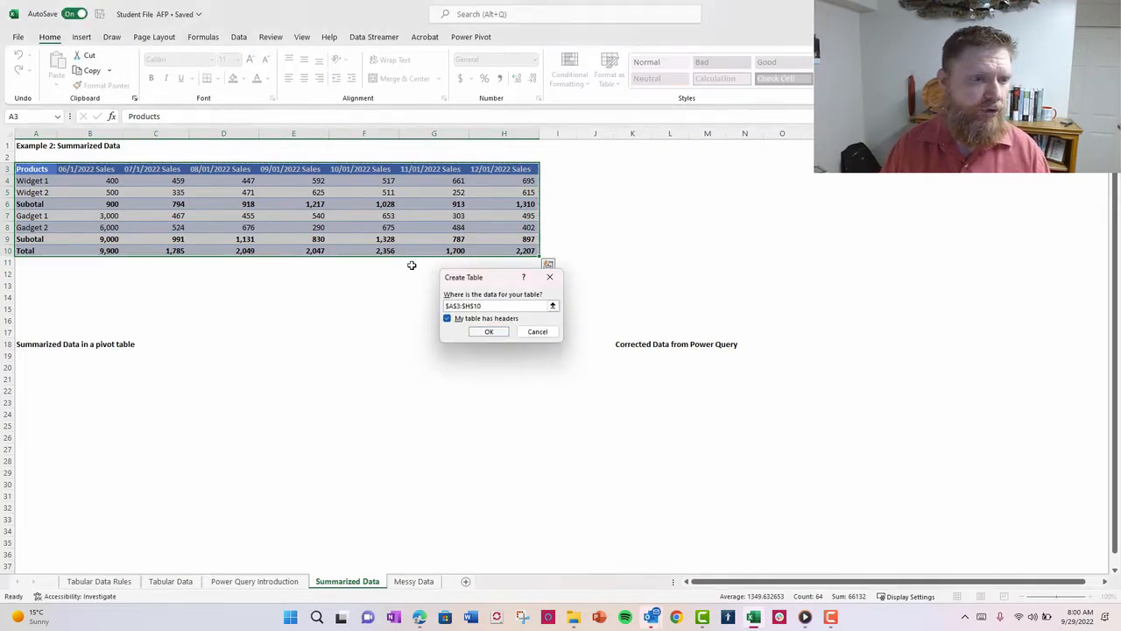
left_click(44, 71)
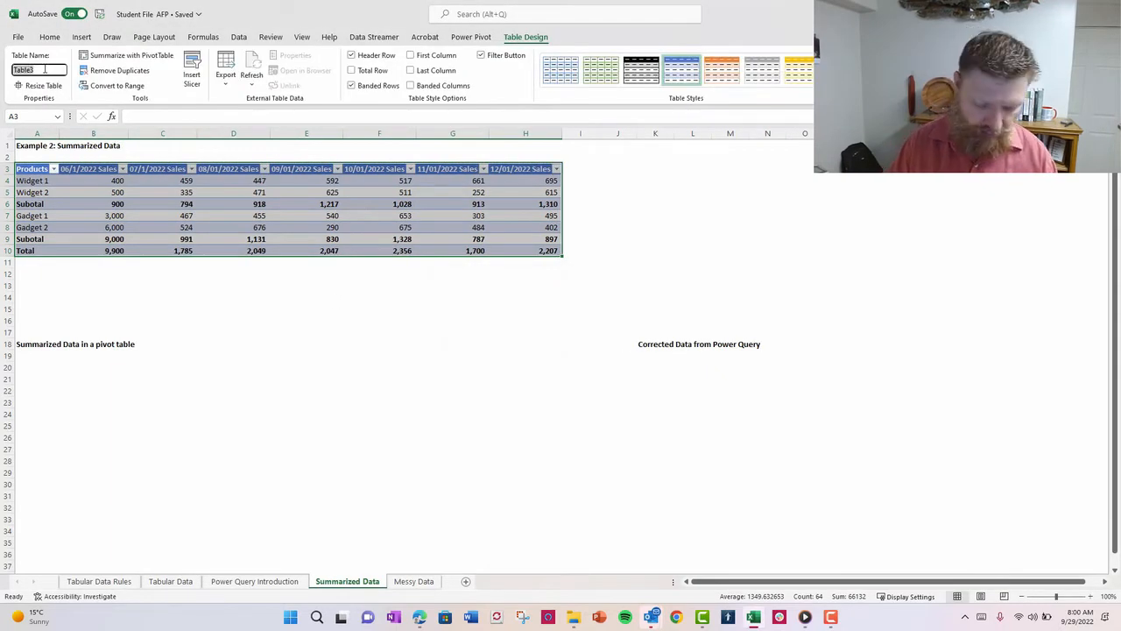
type("Summariz")
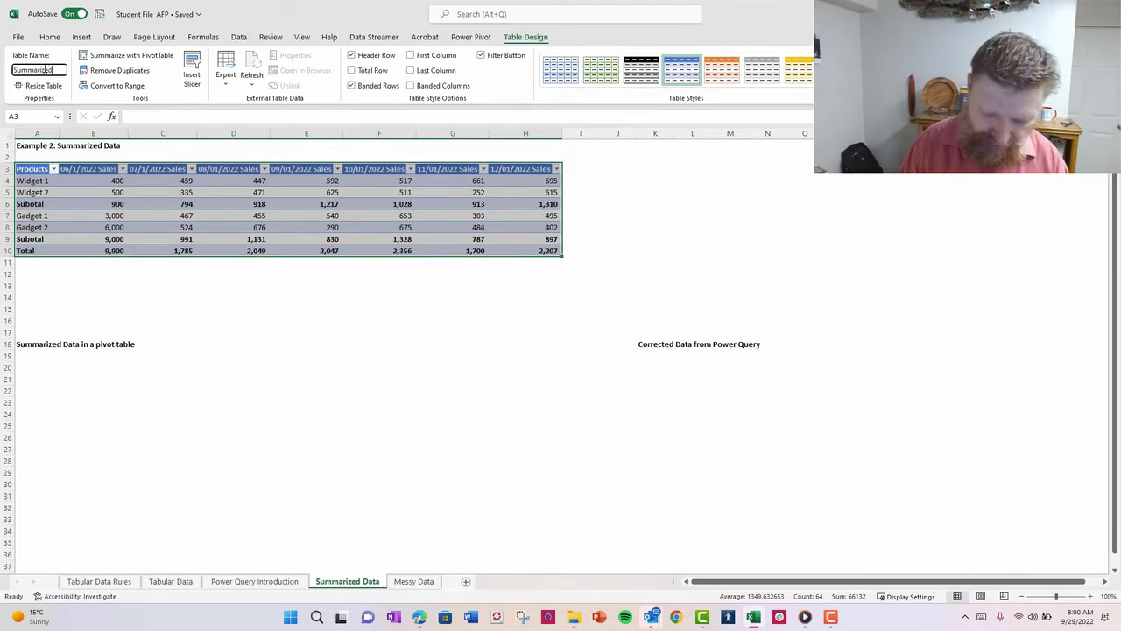
type("ed_data")
key("Return")
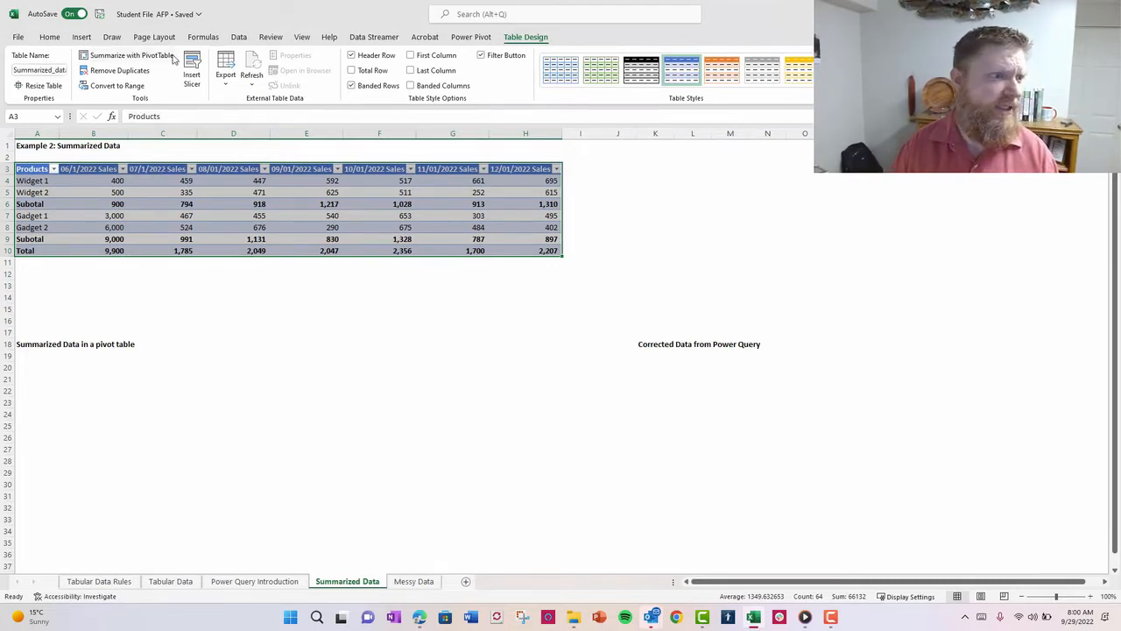
- Create a PivotTable from the Summarized_data table, placed on the existing Summarized Data sheet at cell A23
left_click(81, 37)
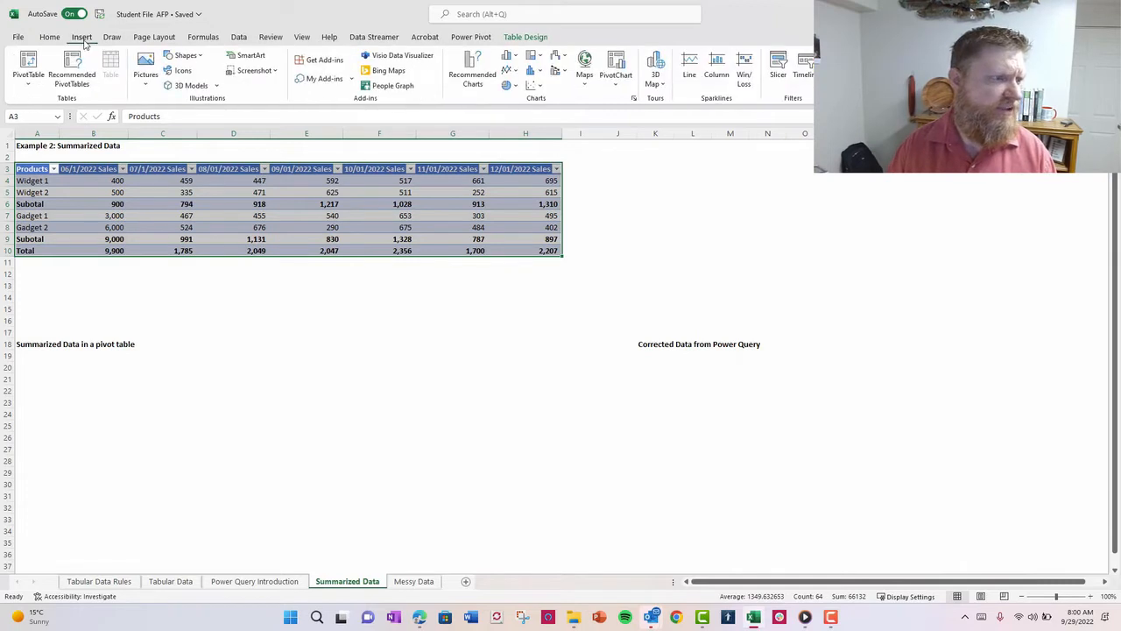
left_click(30, 85)
left_click(35, 103)
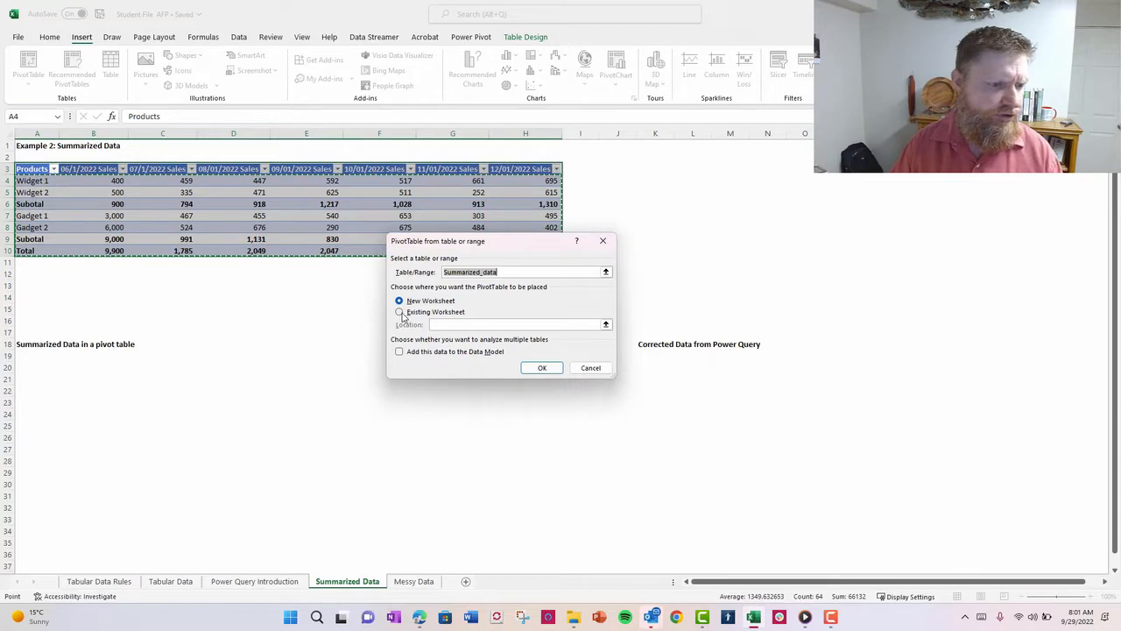
left_click(399, 312)
left_click(605, 324)
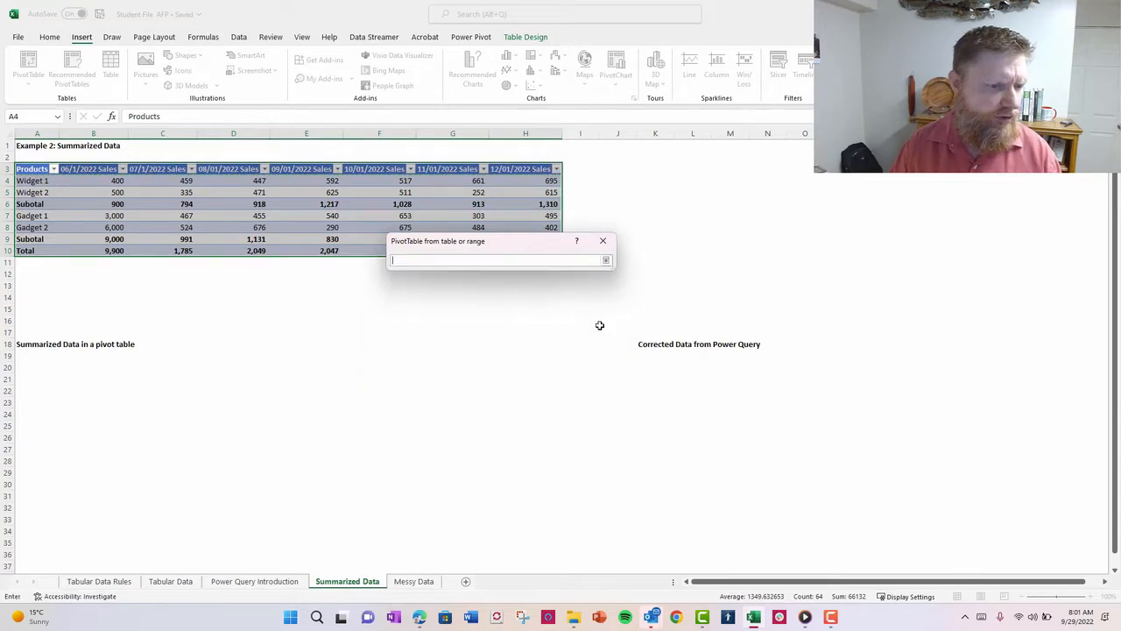
left_click(28, 407)
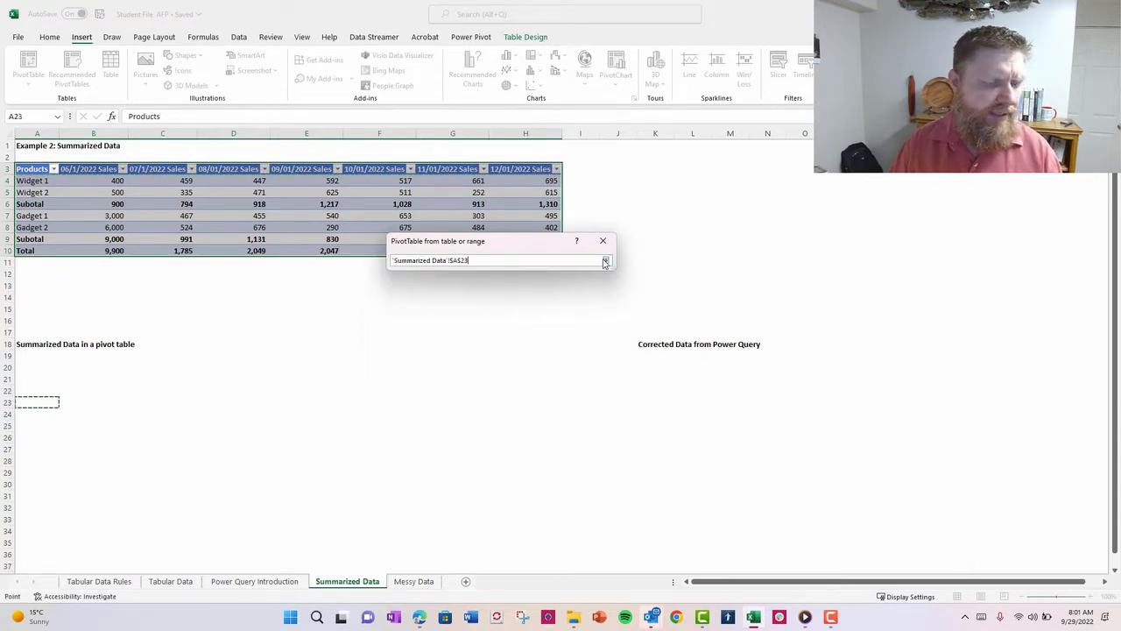
left_click(606, 260)
left_click(540, 368)
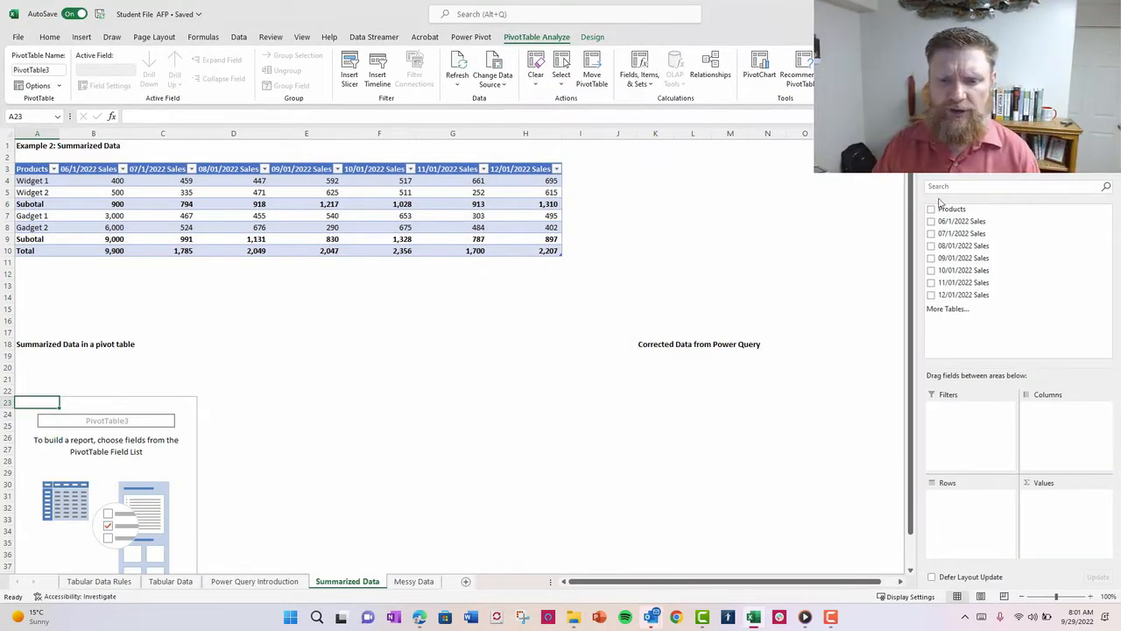
- Lay out the PivotTable with Products as rows and the 06/1/2022, 07/1/2022, 08/01/2022 and 09/01/2022 Sales fields as summed values
left_click_drag(960, 212, 959, 517)
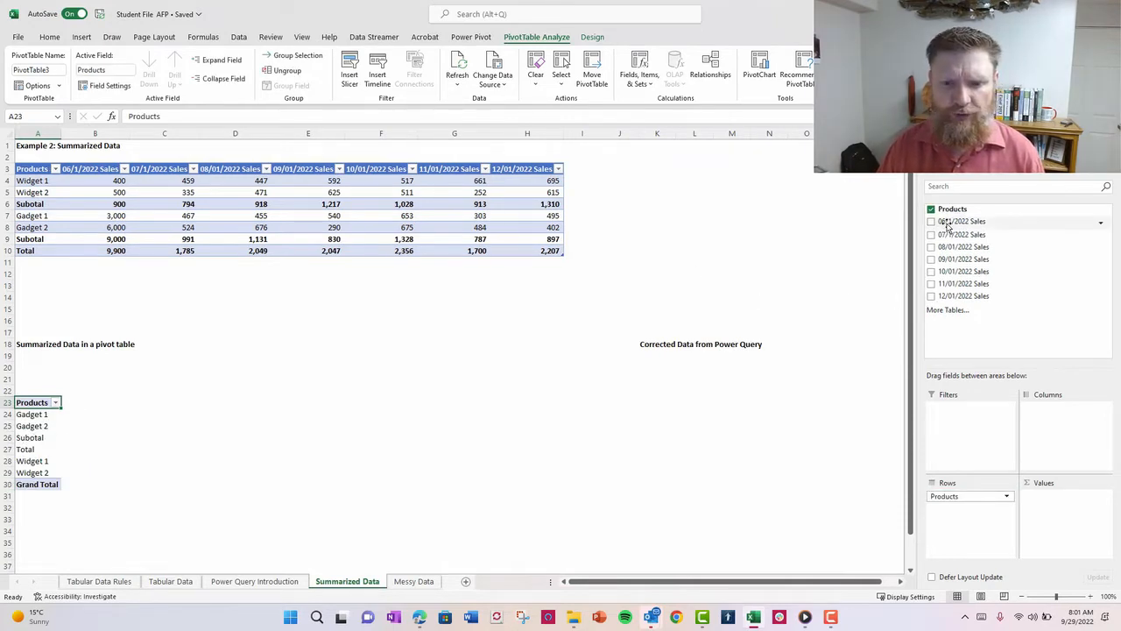
left_click_drag(962, 221, 1056, 521)
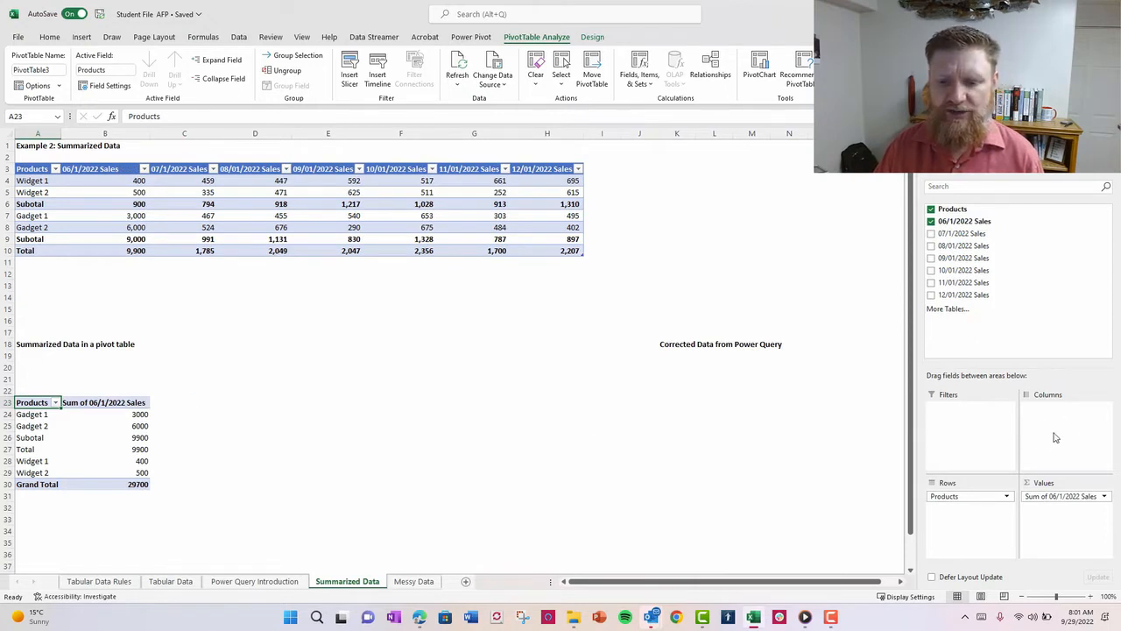
left_click_drag(962, 233, 1058, 522)
left_click_drag(963, 246, 1055, 524)
left_click_drag(964, 258, 1060, 547)
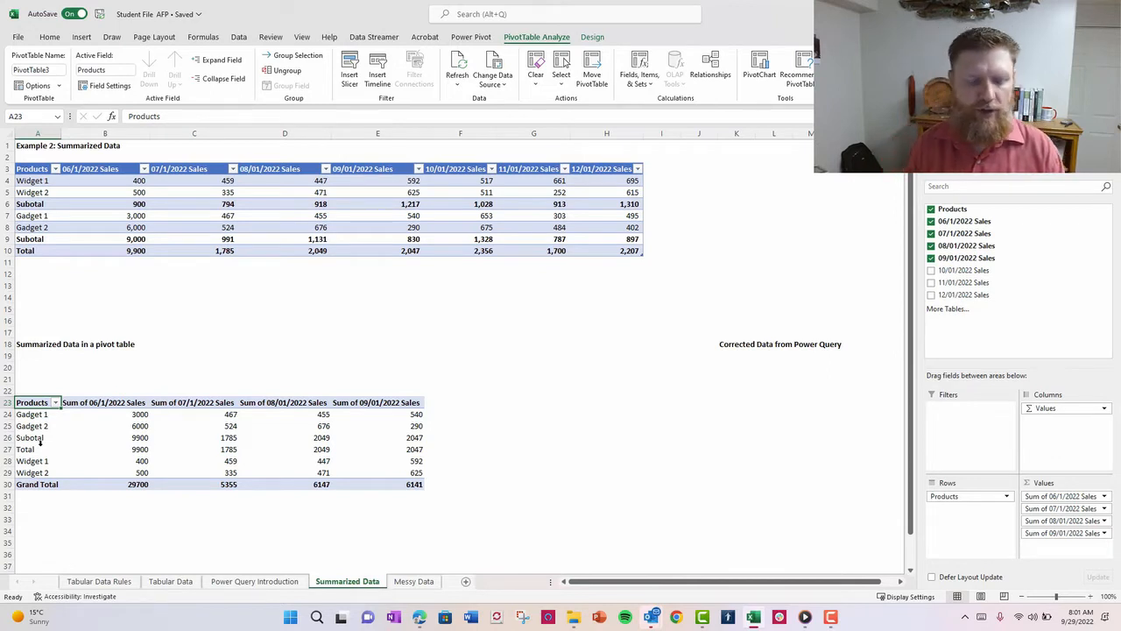
- Review the Power Query Introduction sheet: the tool's purpose, its interface, its ribbon menus and how files are loaded
left_click(258, 585)
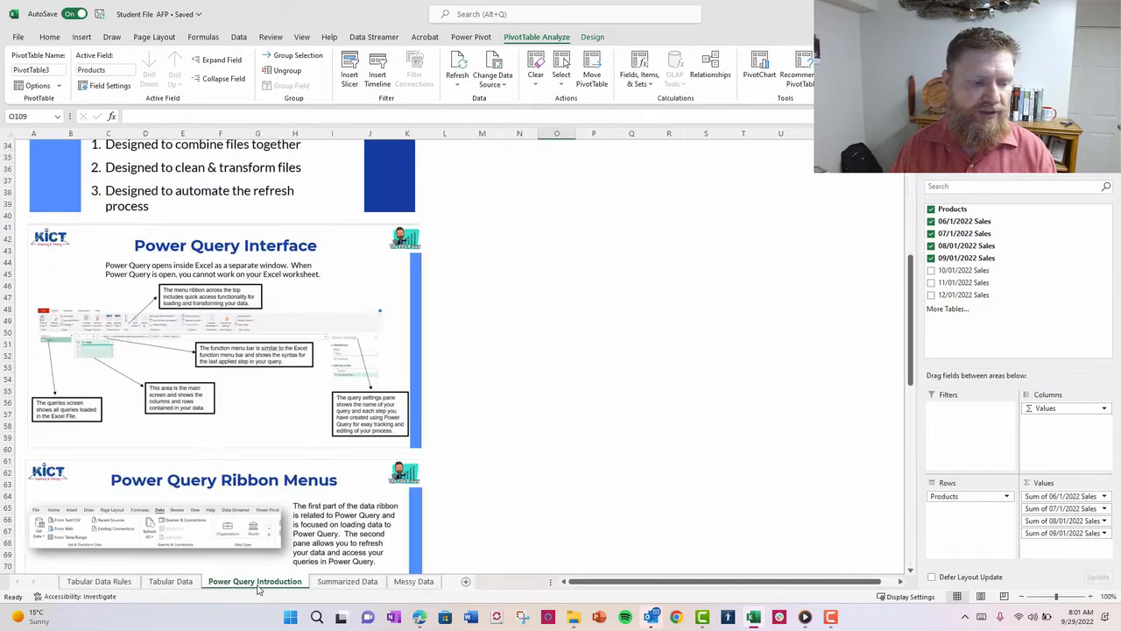
scroll(311, 250, "up", 10)
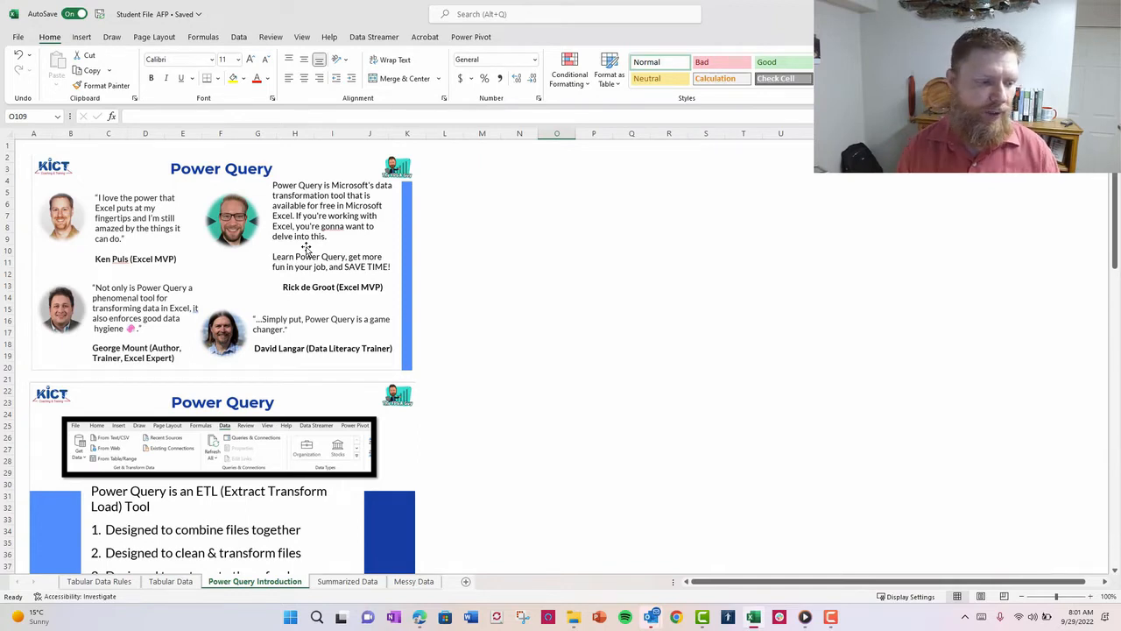
scroll(306, 249, "down", 4)
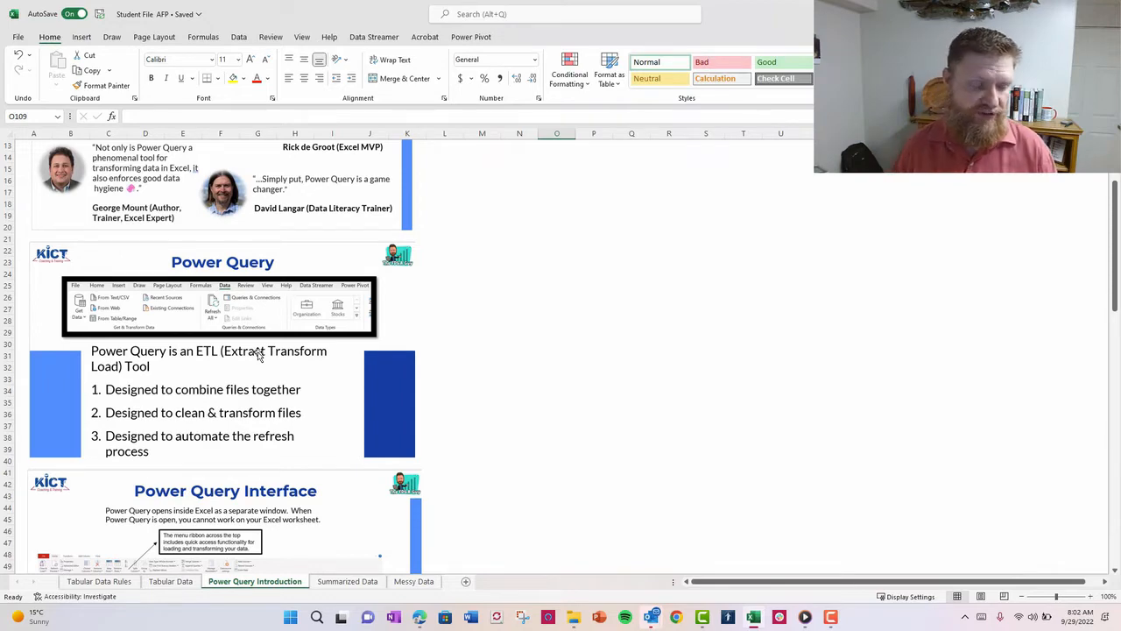
scroll(201, 309, "down", 6)
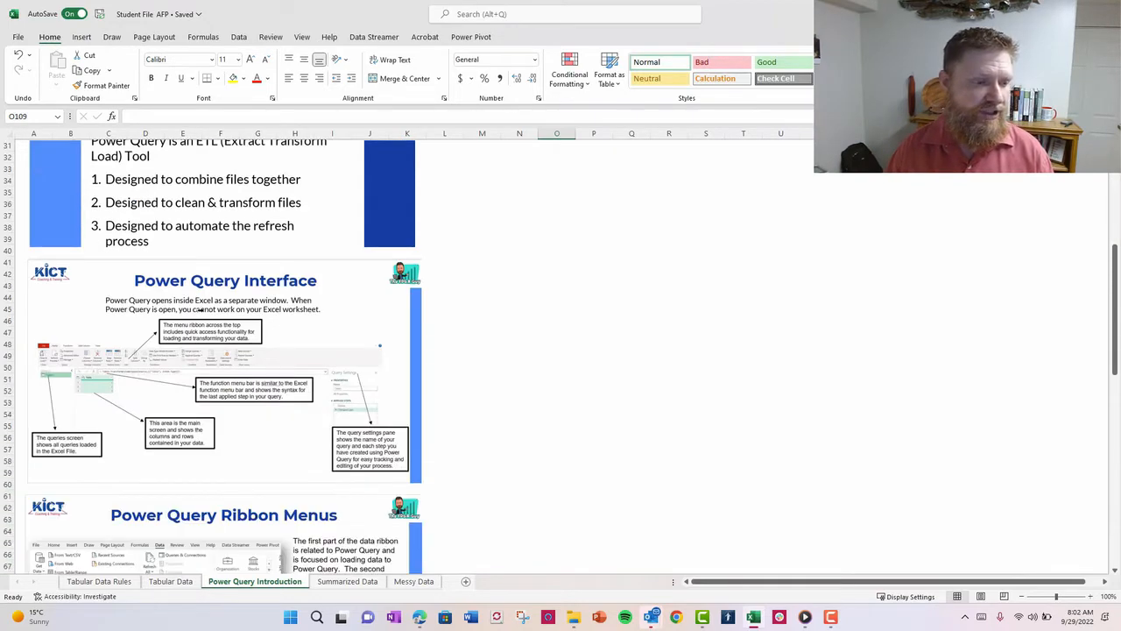
scroll(191, 517, "down", 7)
scroll(209, 305, "down", 12)
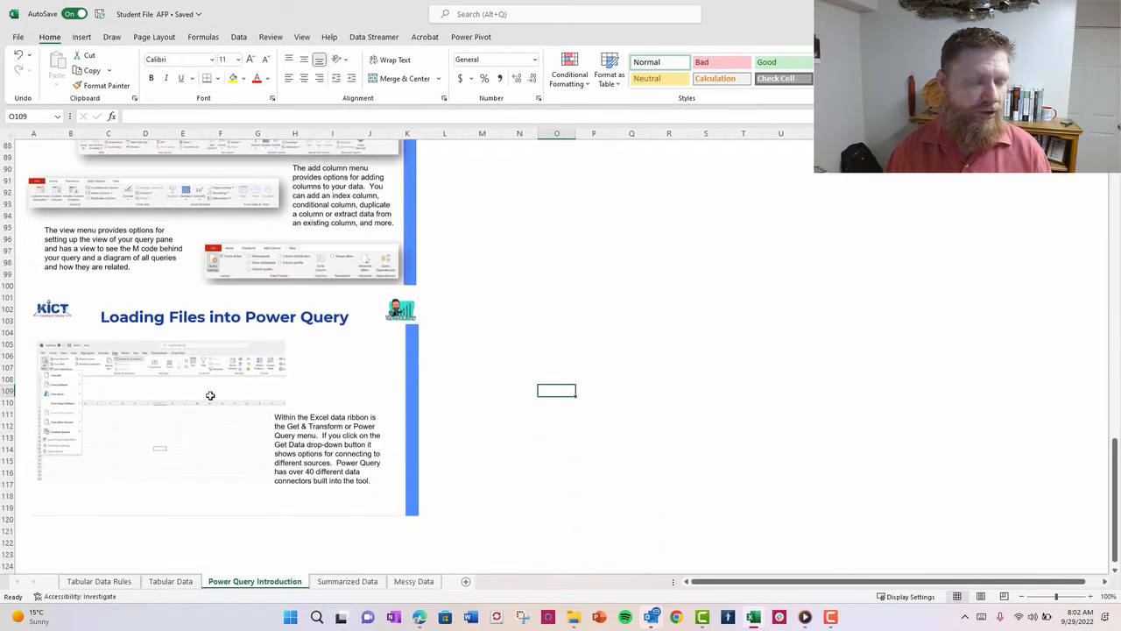
scroll(232, 291, "up", 20)
scroll(232, 281, "up", 4)
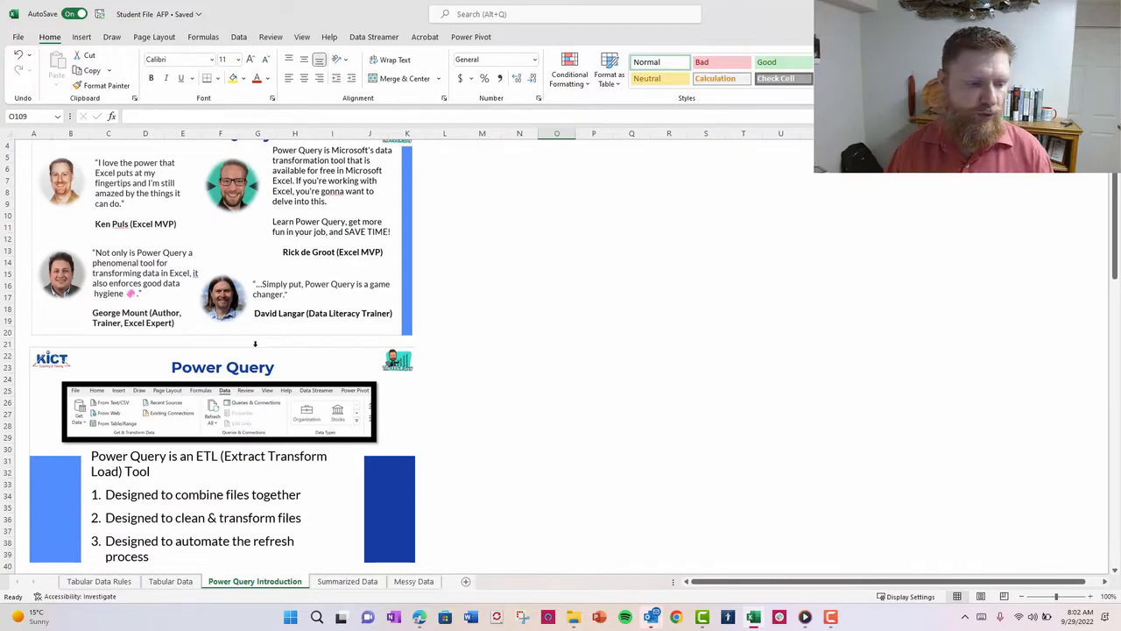
- Load the Summarized_data table from the Summarized Data sheet into the Power Query Editor, accepting the external data source notice
left_click(347, 581)
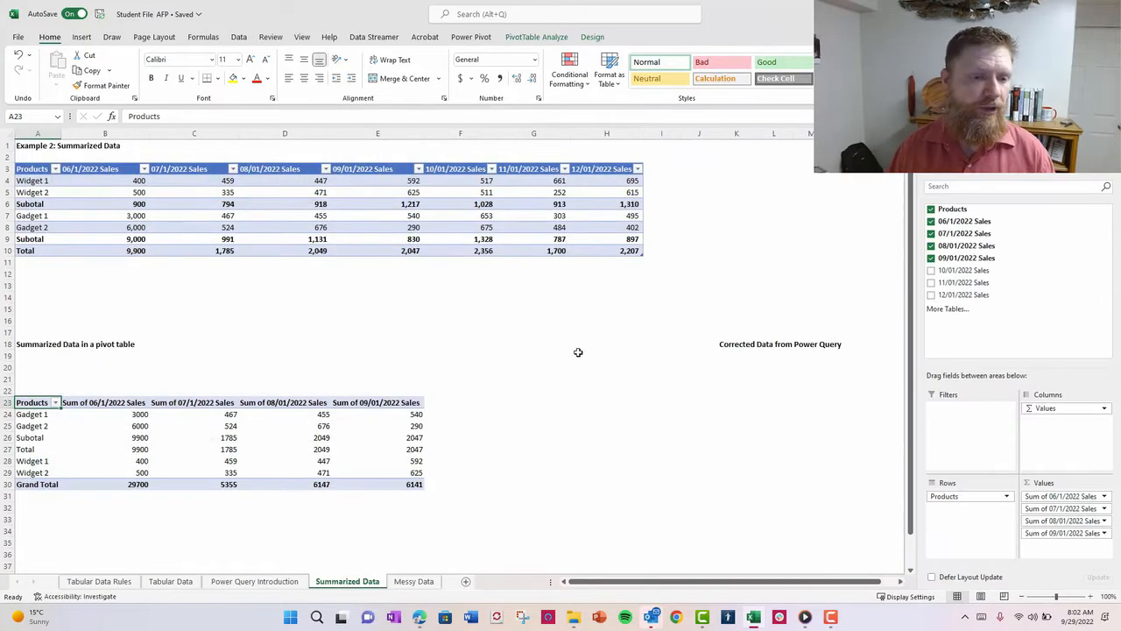
left_click_drag(629, 252, 4, 168)
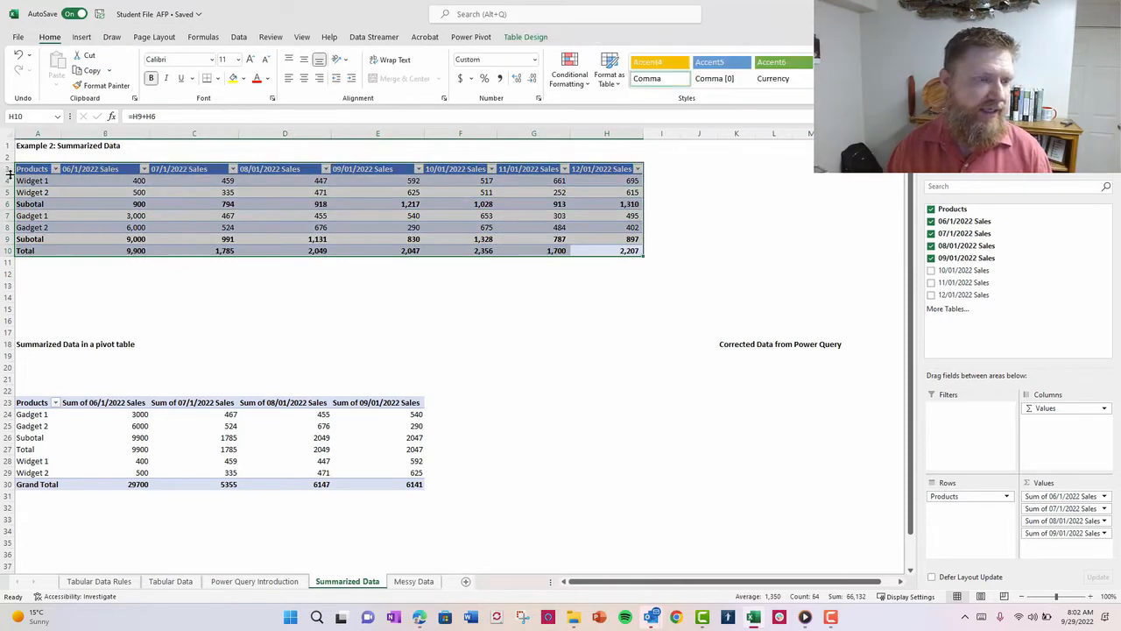
left_click(244, 37)
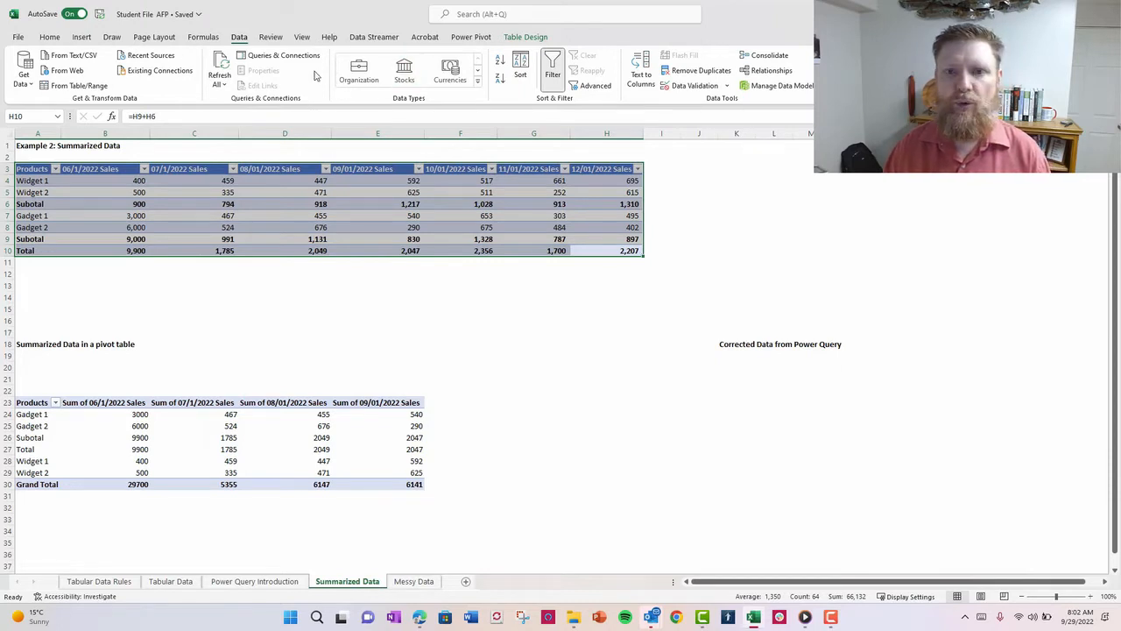
left_click(70, 87)
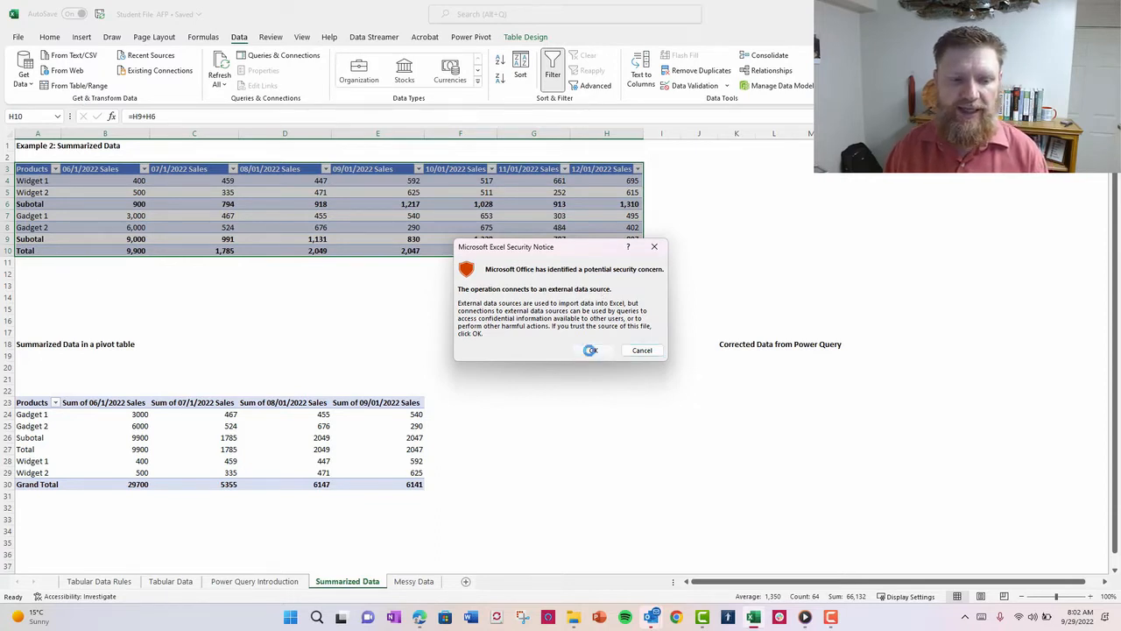
left_click(593, 350)
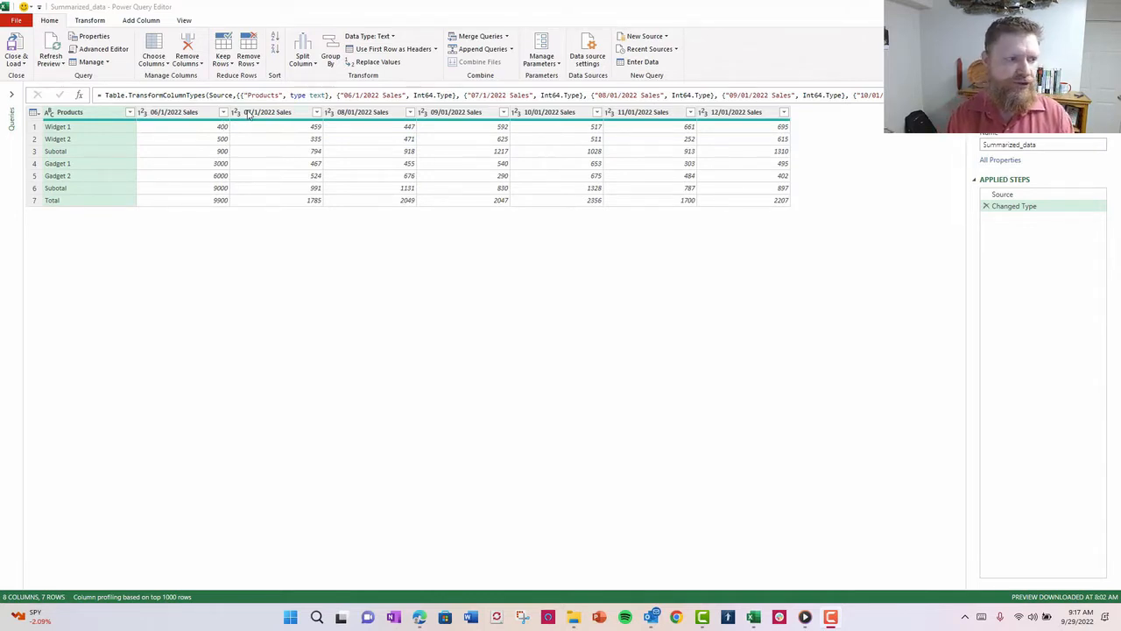
- Examine the Power Query Editor's File, Home, Transform, Add Column and View commands, including the options for keeping rows
left_click(15, 21)
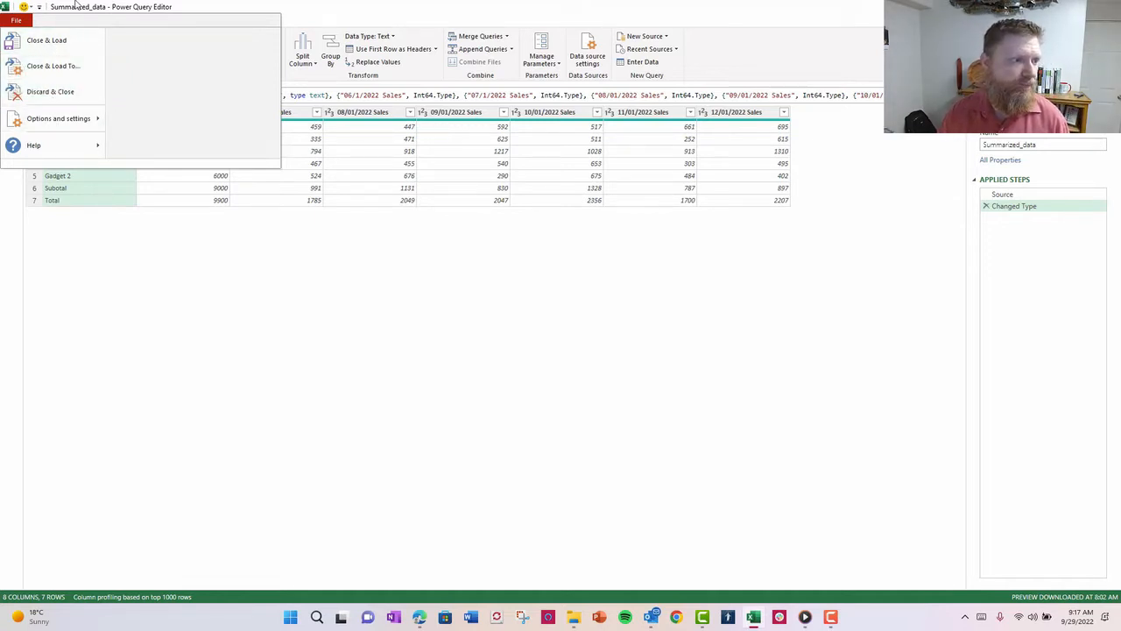
left_click(333, 21)
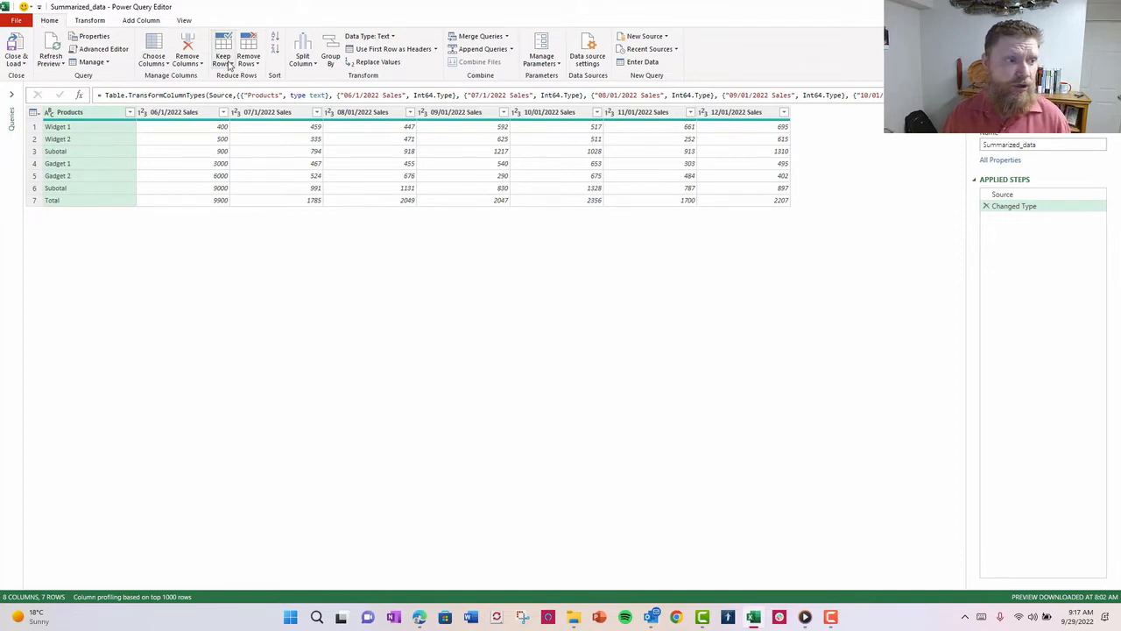
left_click(35, 129)
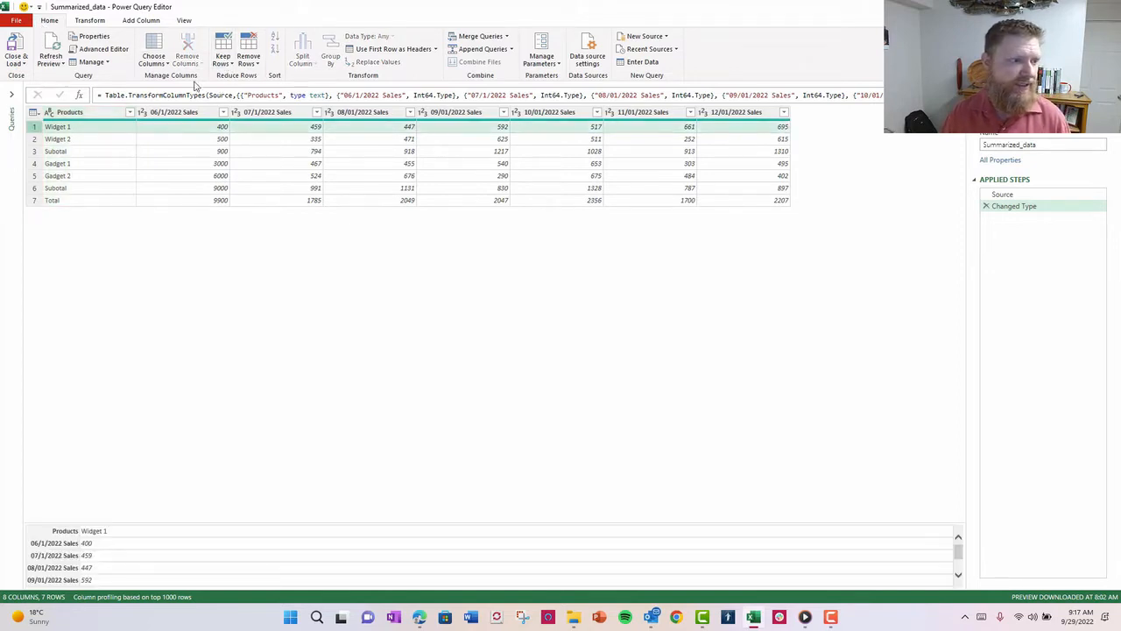
left_click(231, 63)
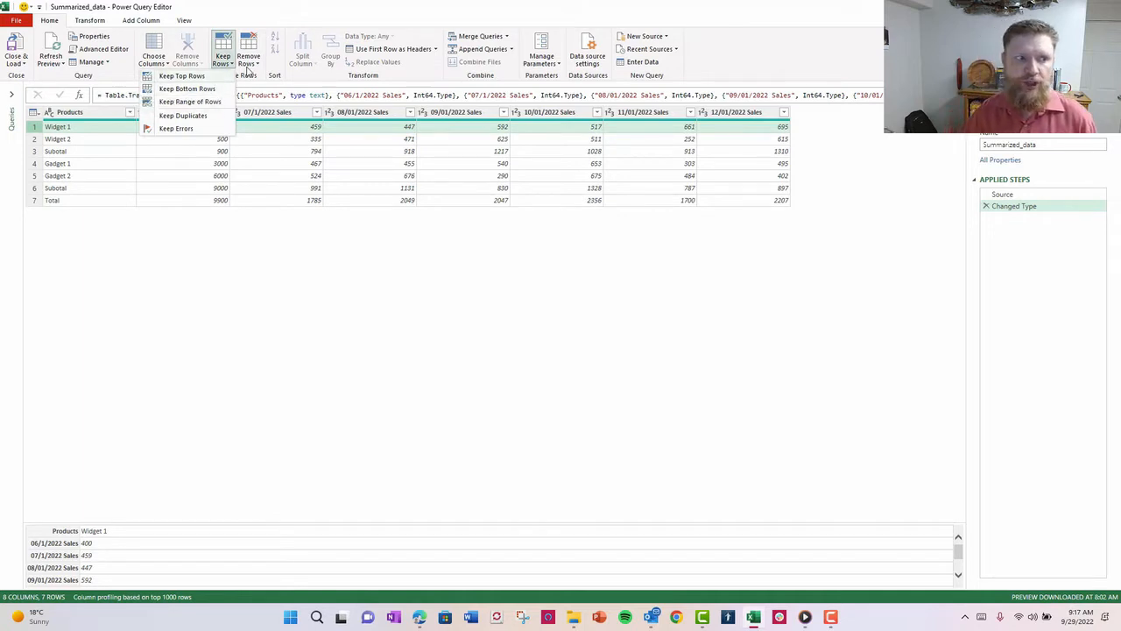
left_click(509, 10)
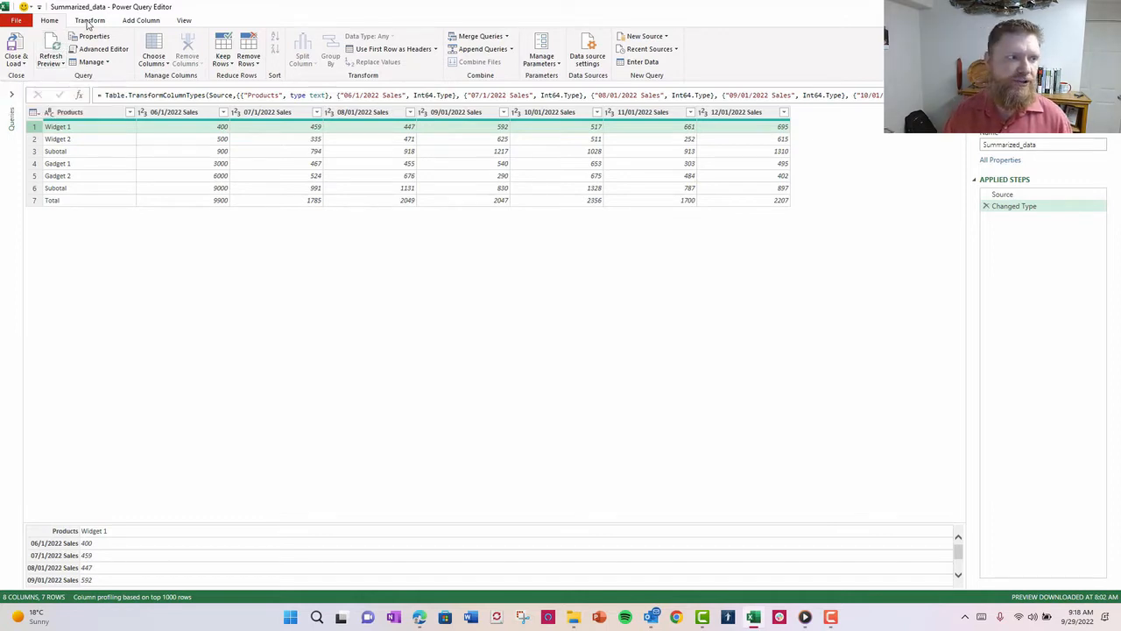
left_click(88, 20)
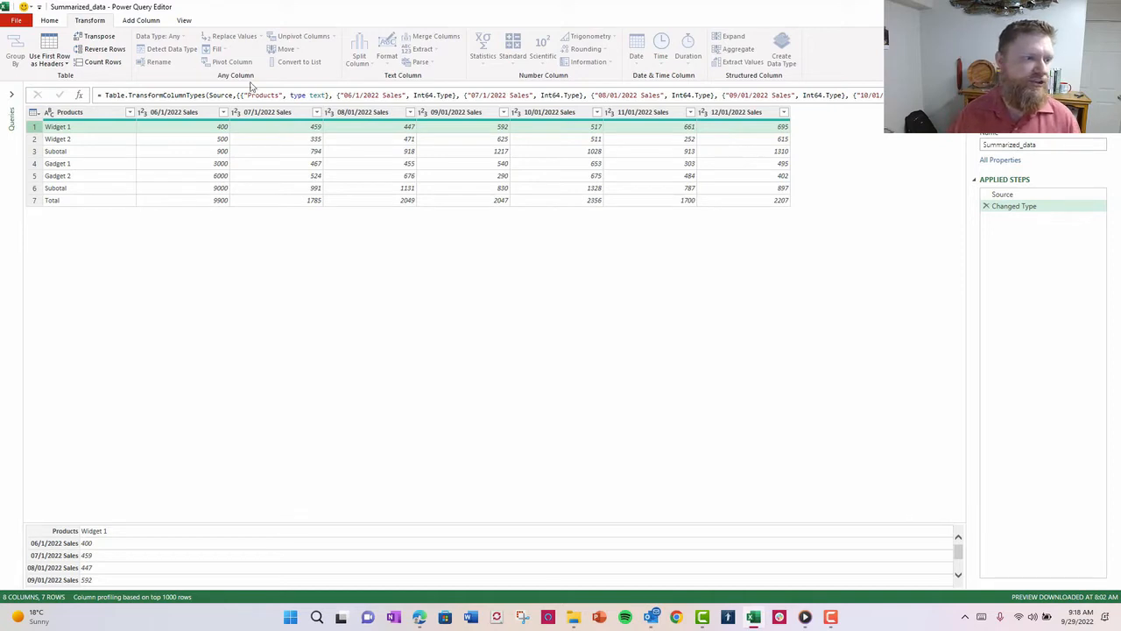
left_click(290, 142)
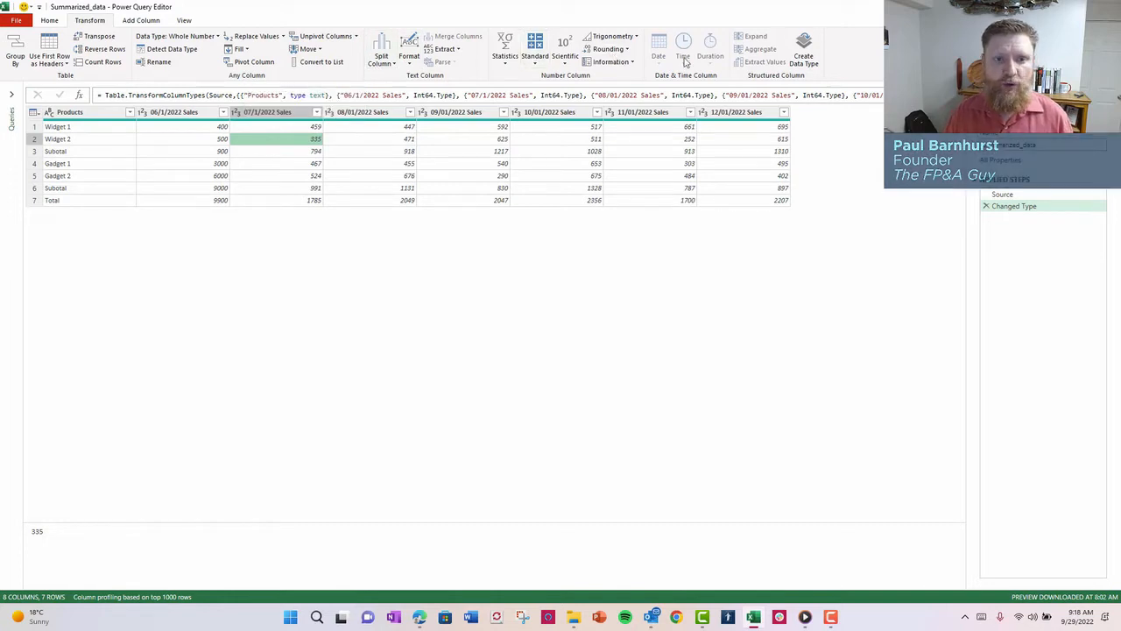
left_click(132, 22)
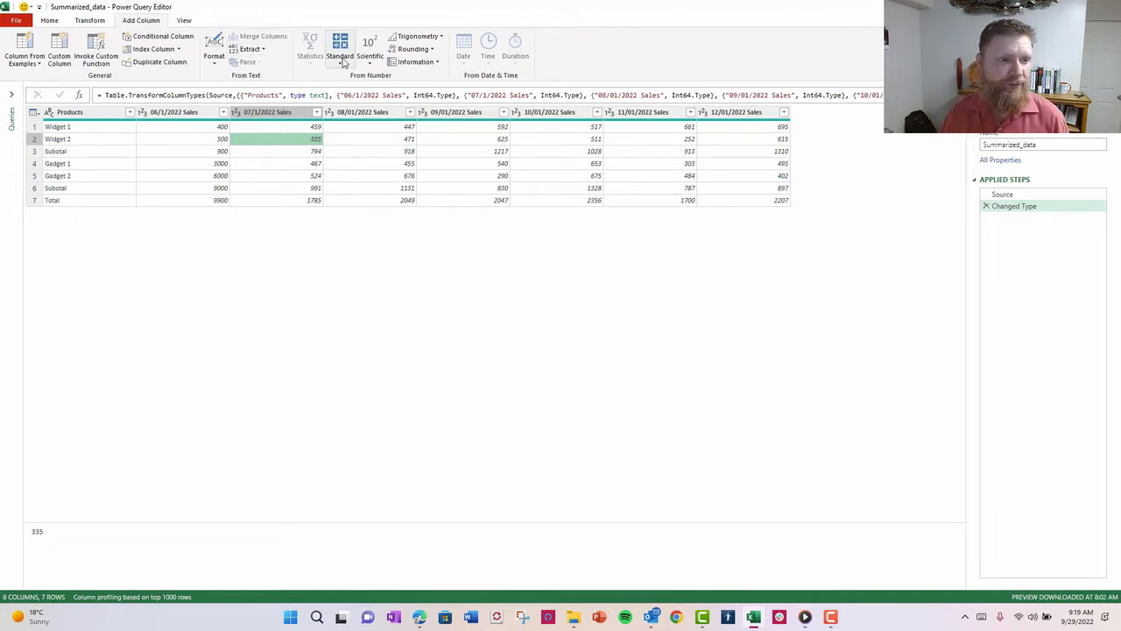
left_click(186, 22)
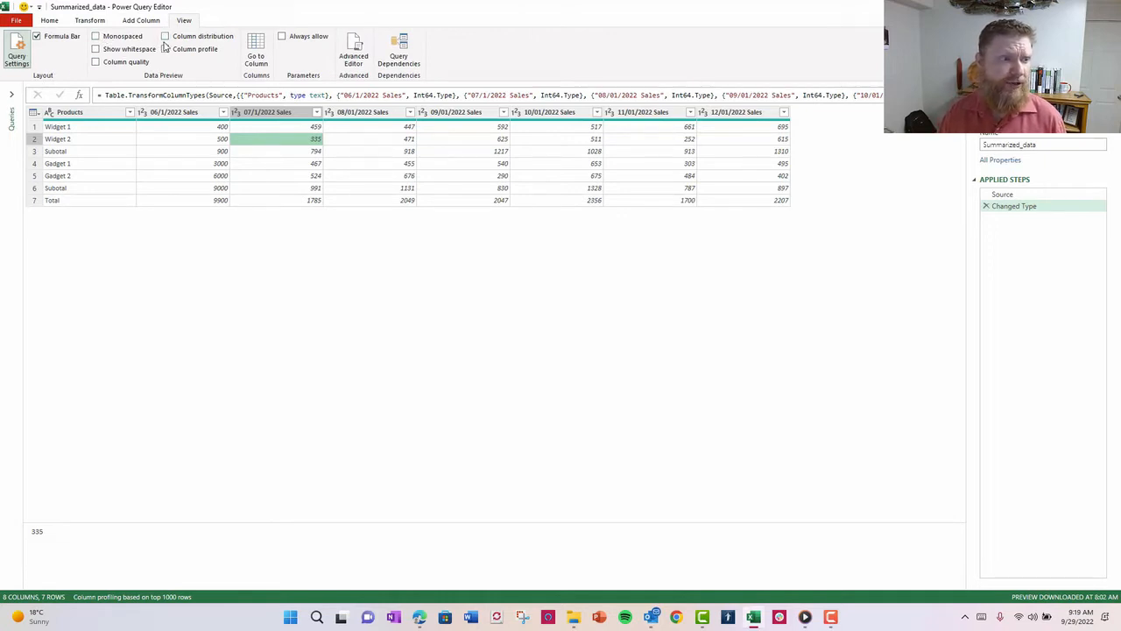
- Display the column distribution, column quality and column profile previews for the query, and turn them off again
left_click(165, 37)
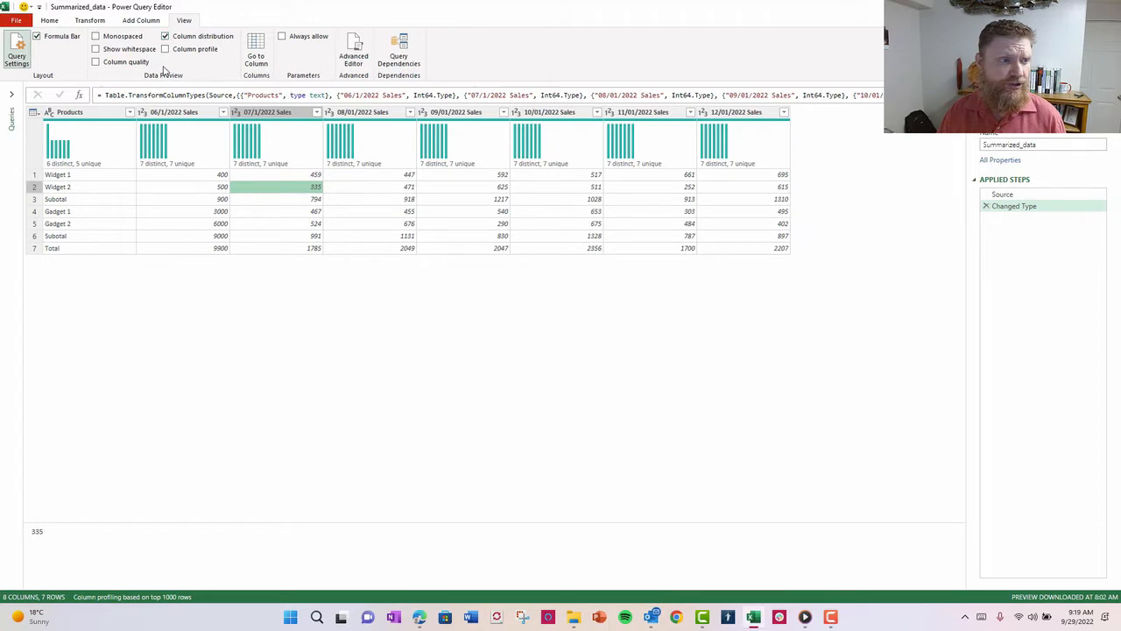
left_click(96, 61)
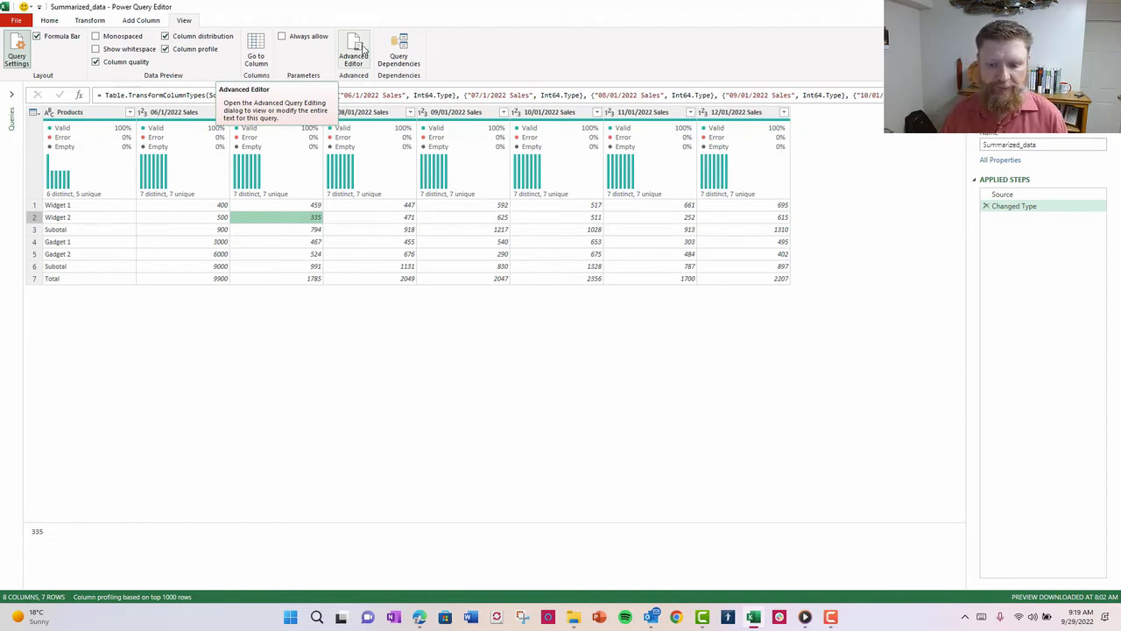
left_click(165, 37)
left_click(165, 49)
left_click(96, 62)
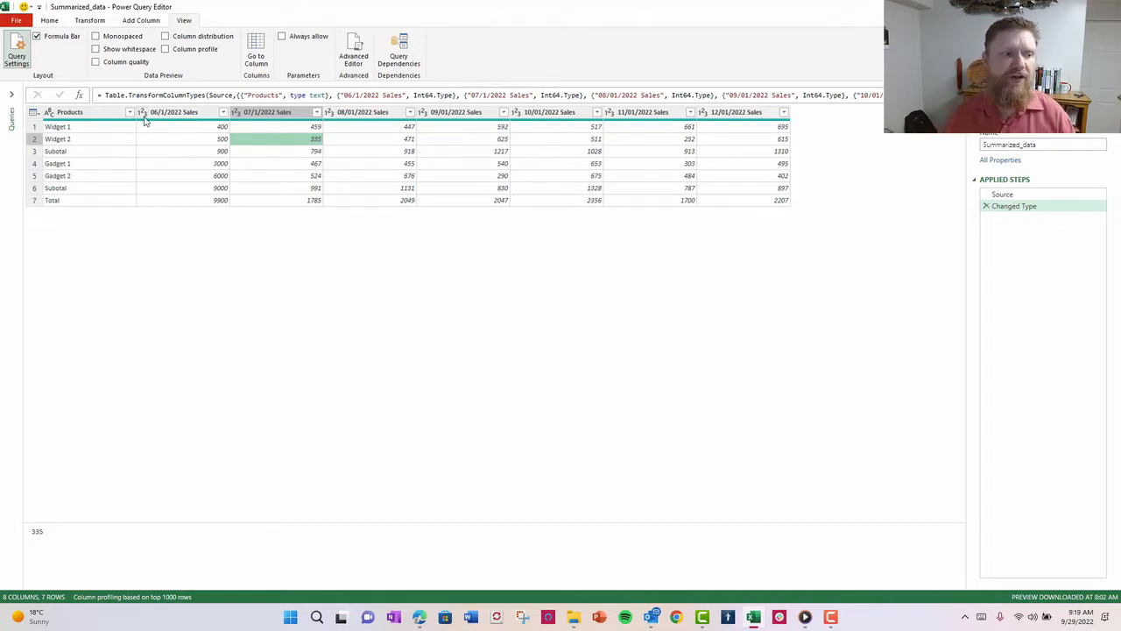
- Unpivot all columns other than Products in the Summarized_data query
left_click(182, 114)
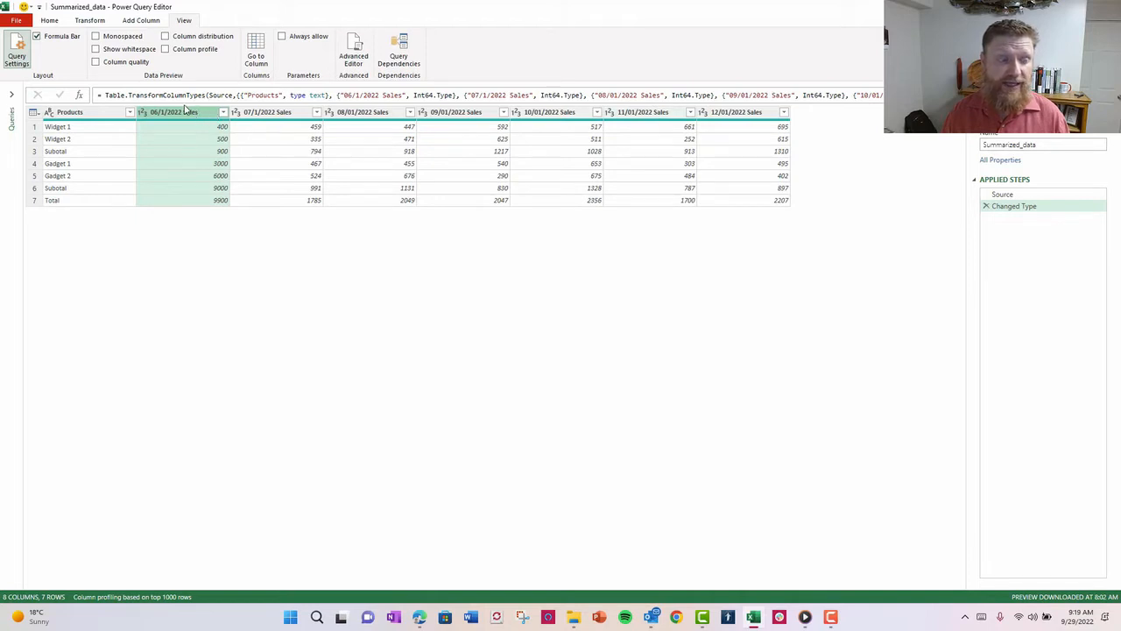
left_click(97, 114)
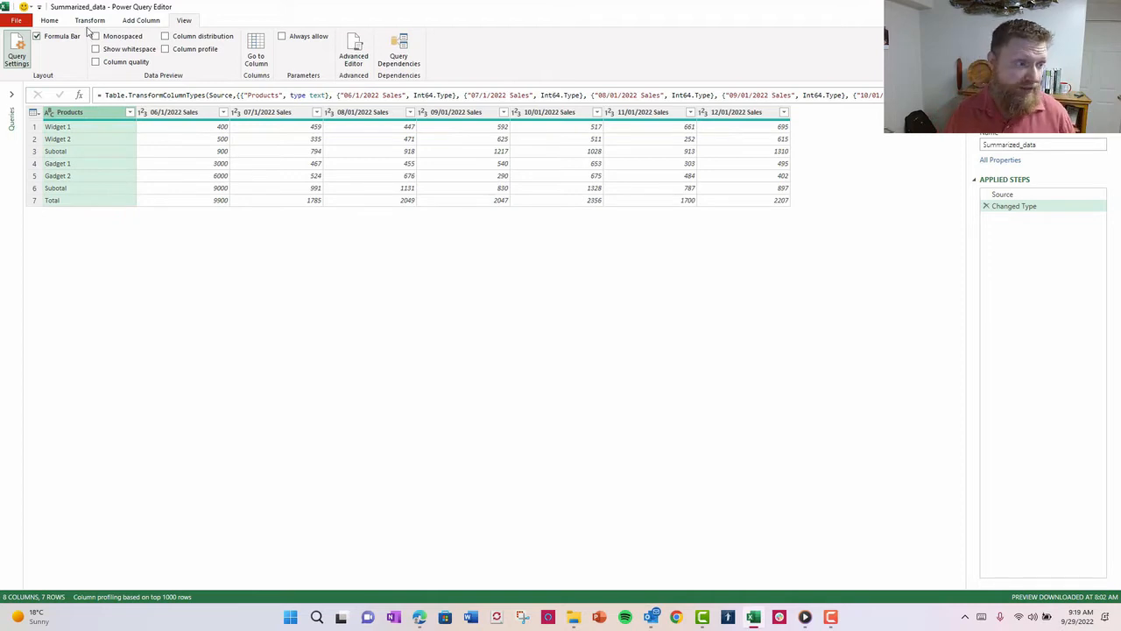
left_click(88, 21)
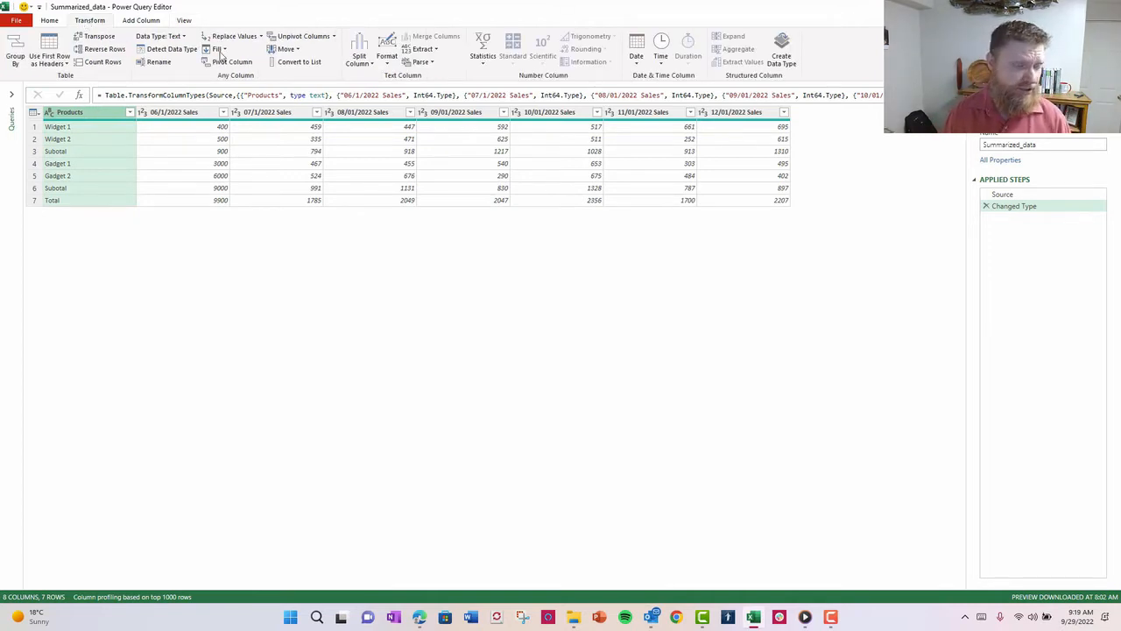
left_click(334, 37)
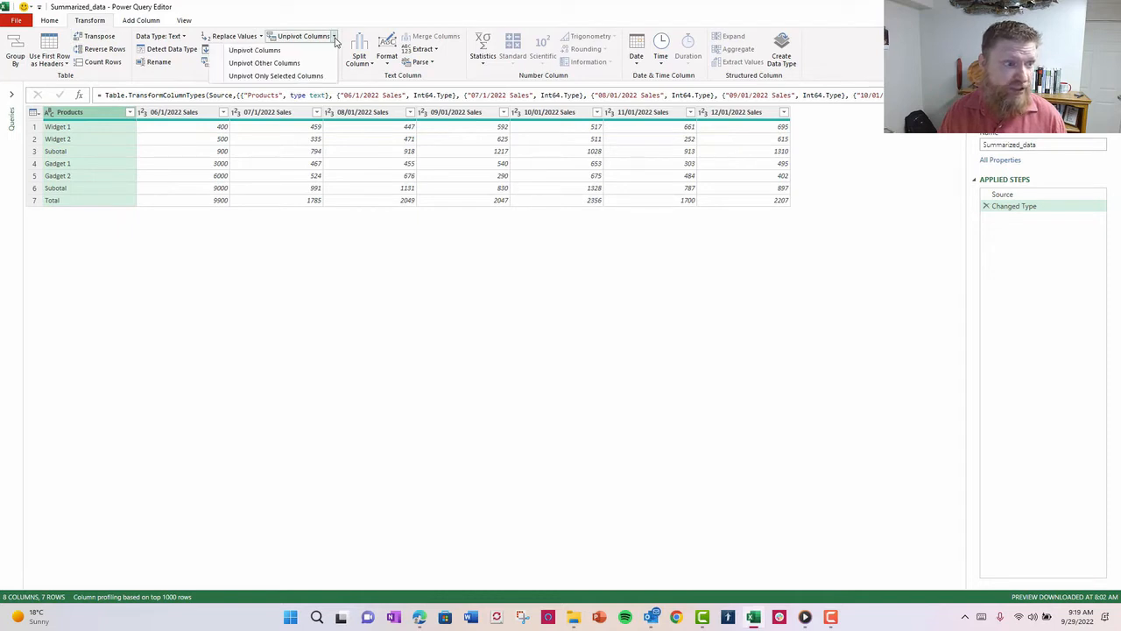
left_click(273, 64)
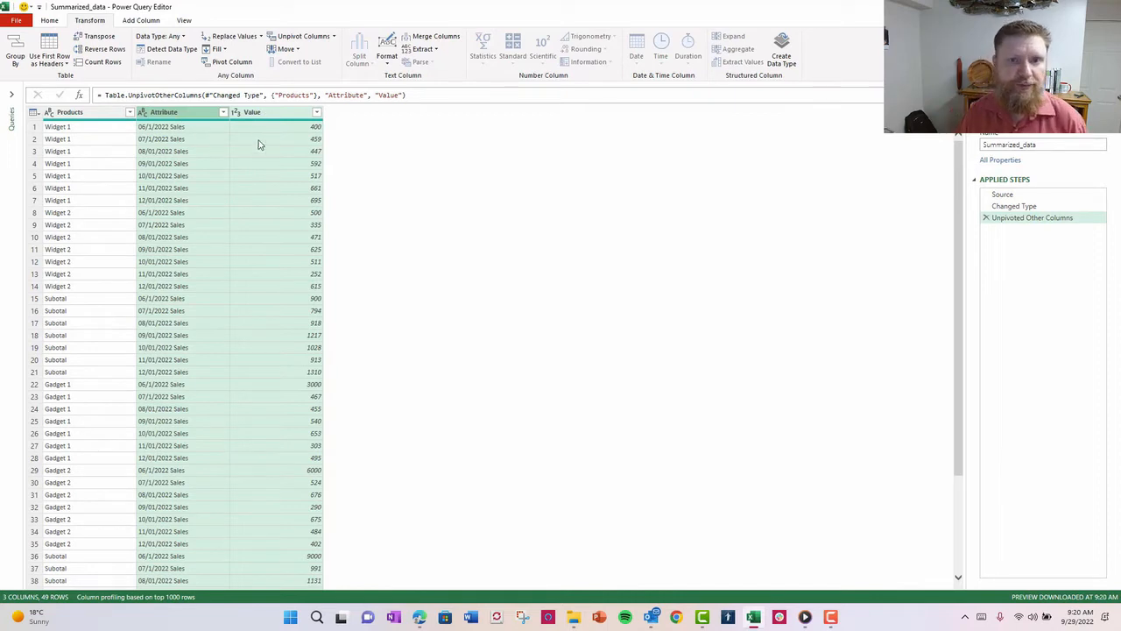
- Split the Attribute column by a custom space delimiter at the left-most occurrence, separating the dates from the Sales text
left_click(175, 116)
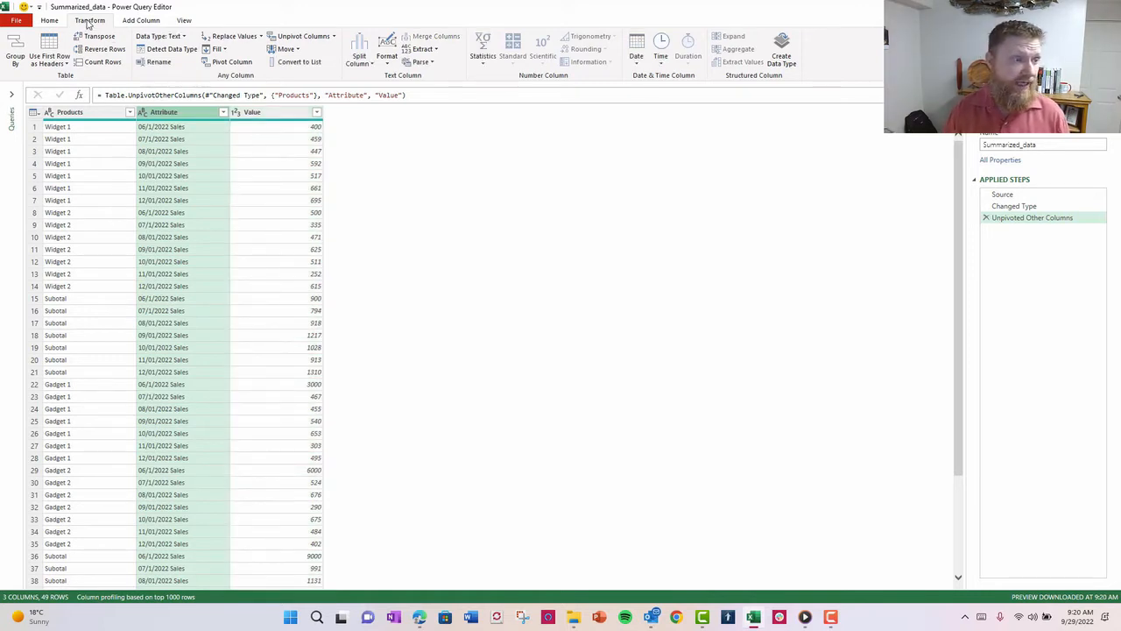
left_click(371, 67)
left_click(346, 79)
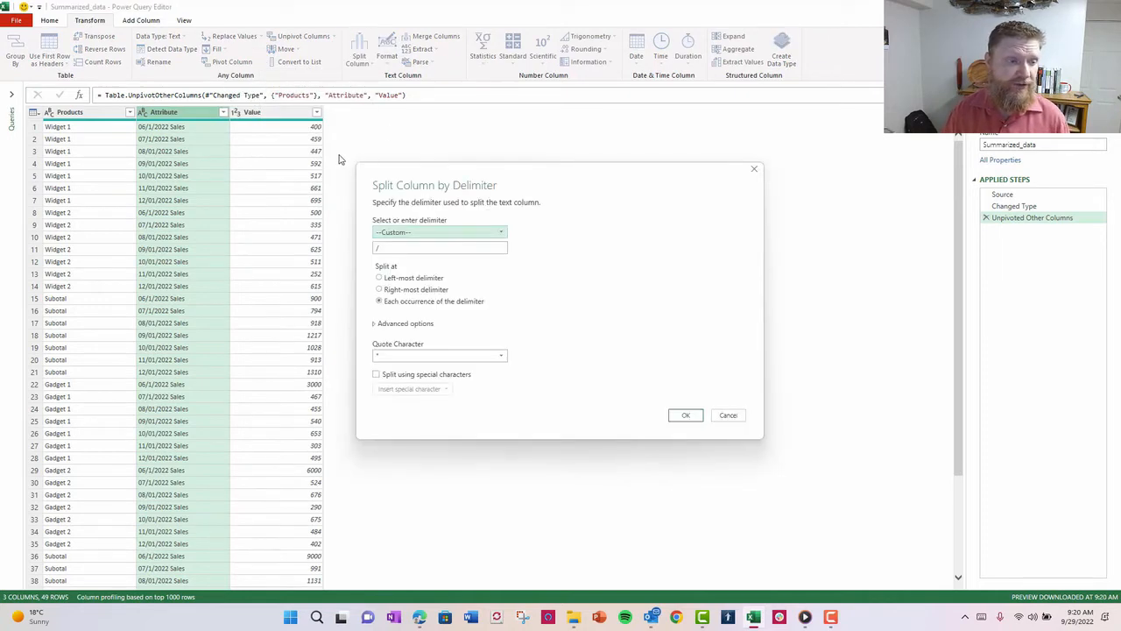
left_click(430, 246)
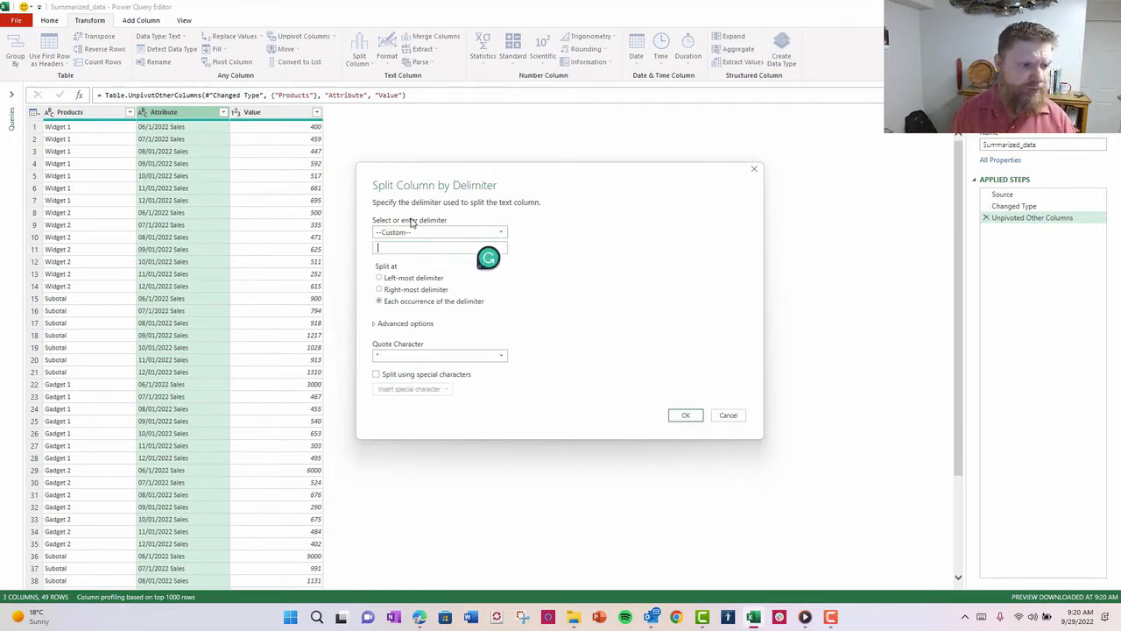
left_click(379, 278)
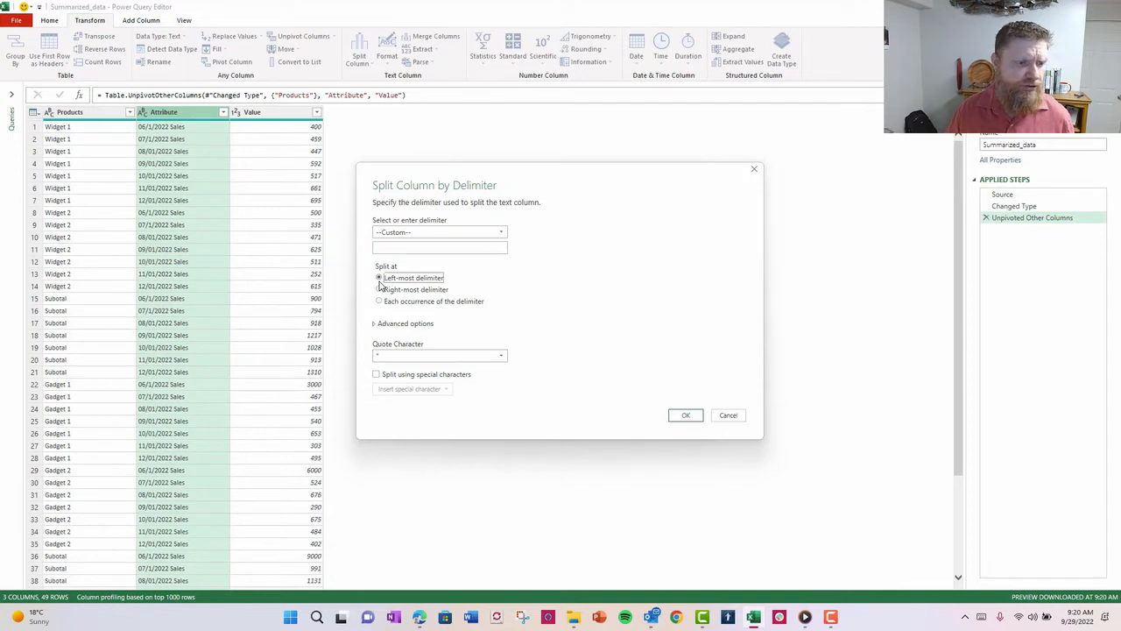
left_click(683, 417)
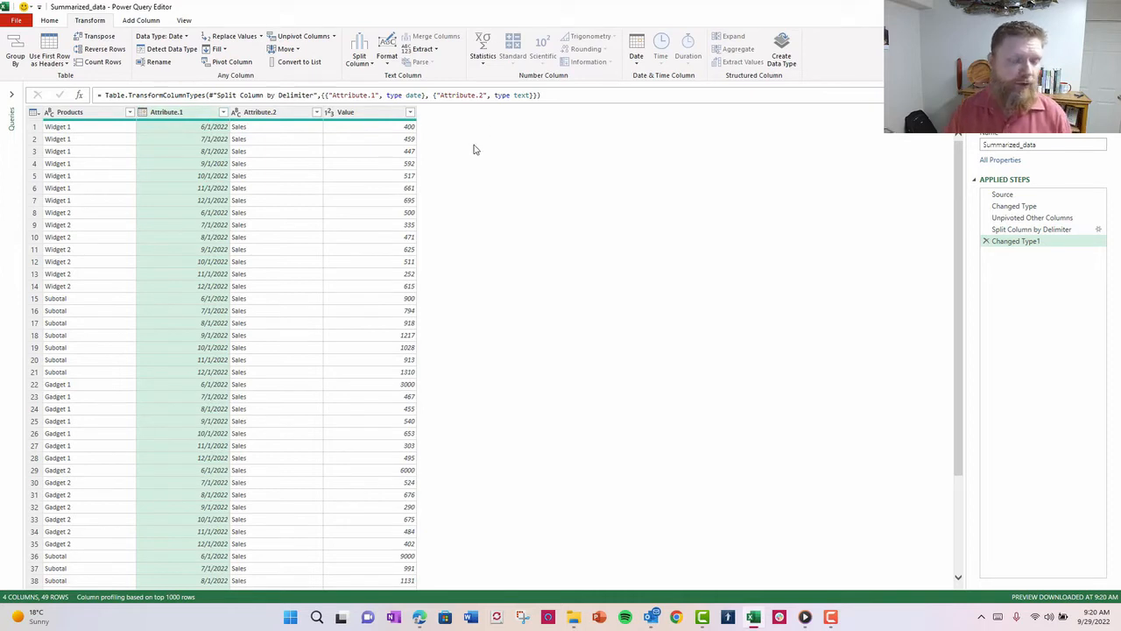
- Check the data type options of the Attribute.1 and Attribute.2 columns, and rename Attribute.1 to Date
left_click(143, 113)
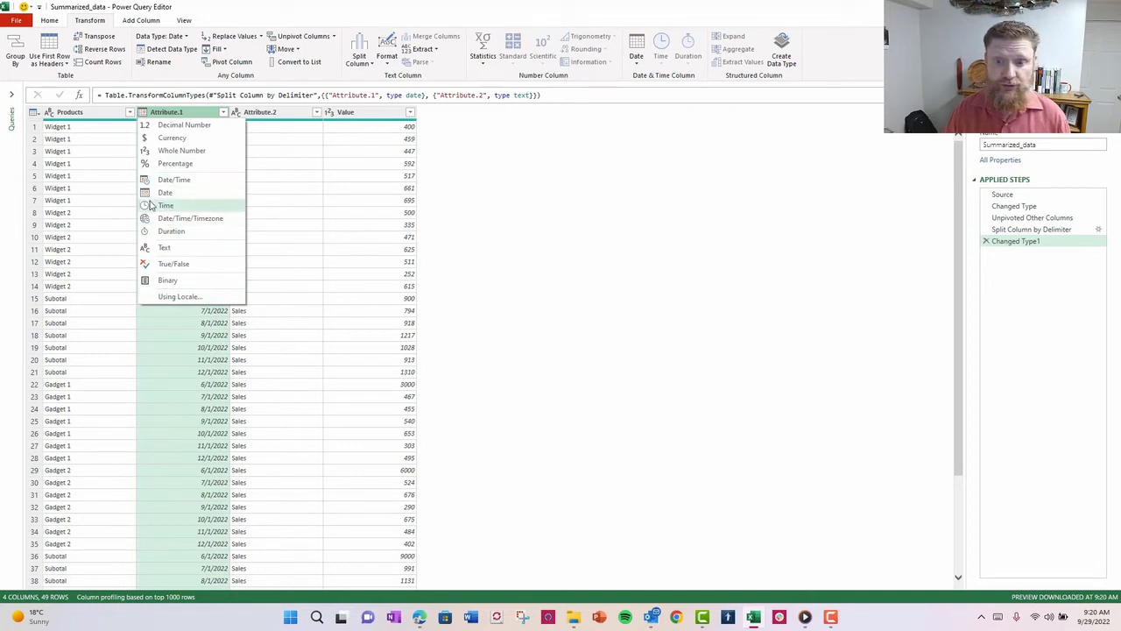
left_click(263, 114)
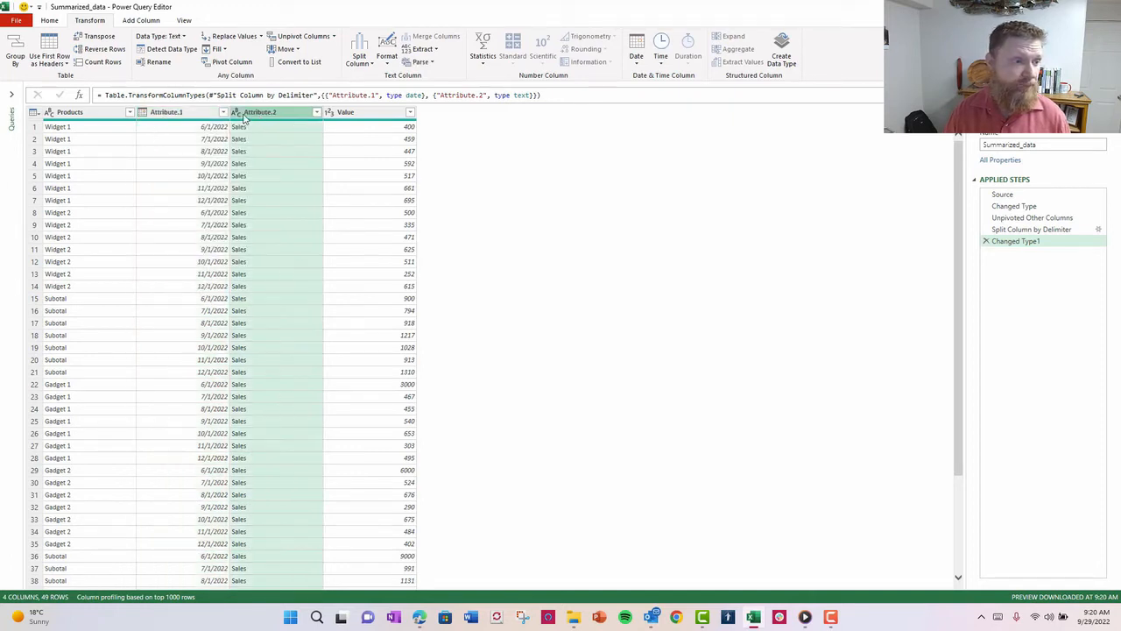
left_click(237, 113)
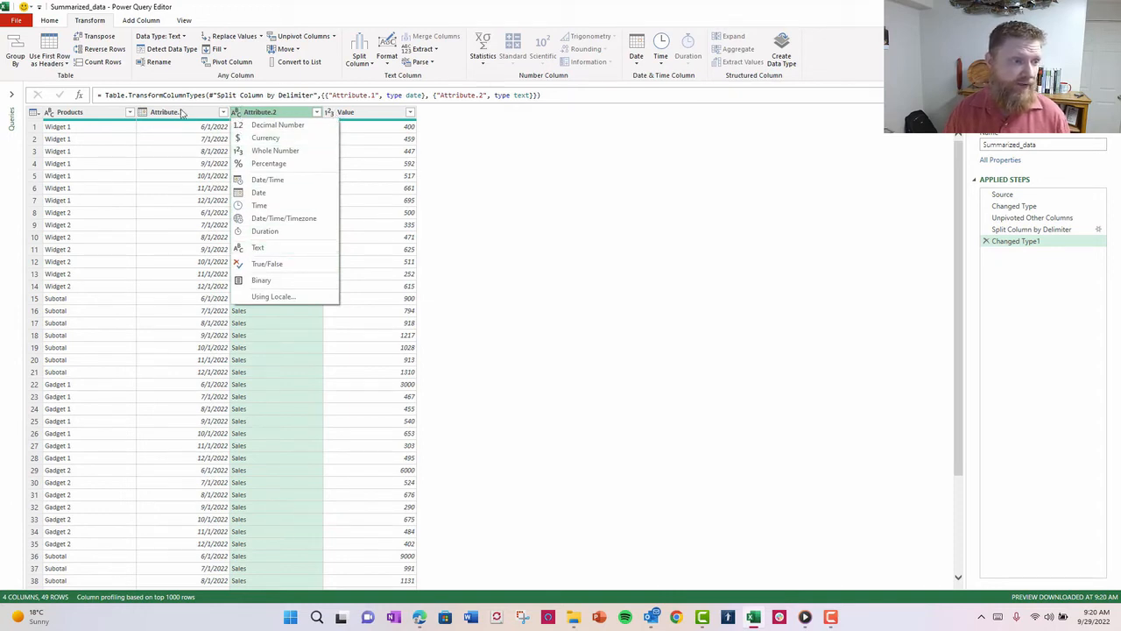
left_click(183, 112)
double_click(182, 112)
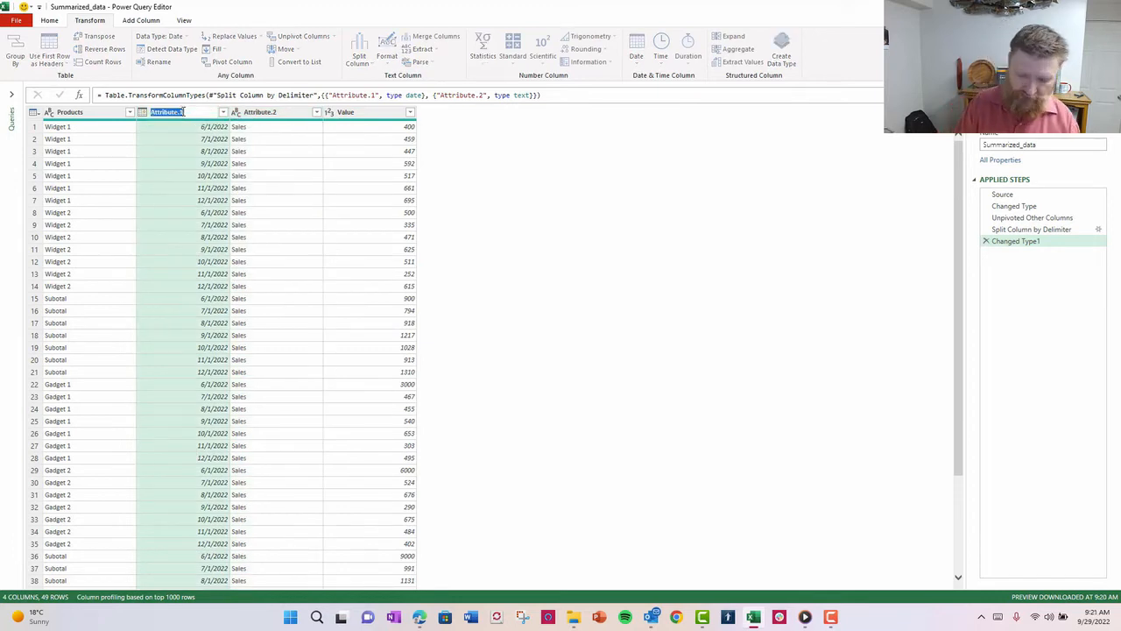
key("BackSpace")
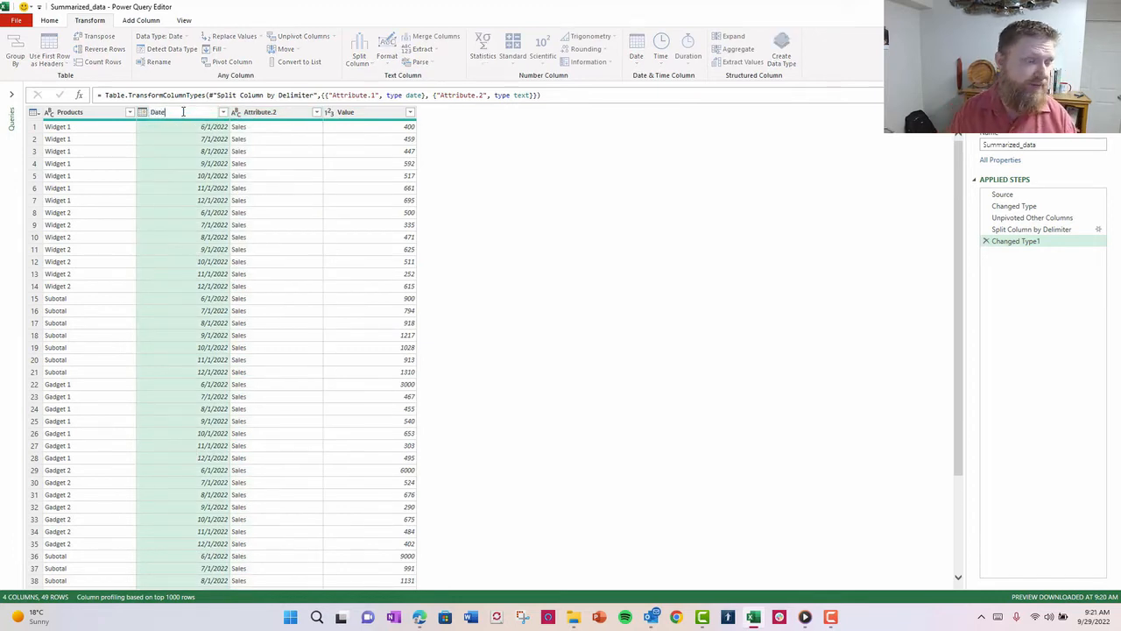
key("Return")
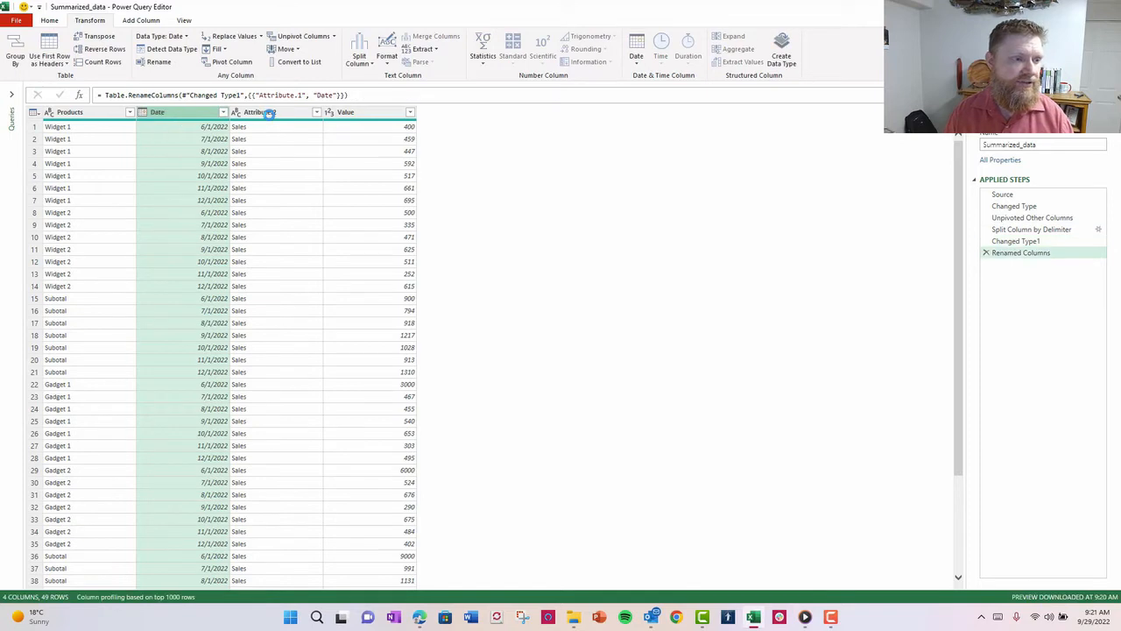
- Rename the Attribute.2 column to Category
double_click(269, 114)
type("Ca")
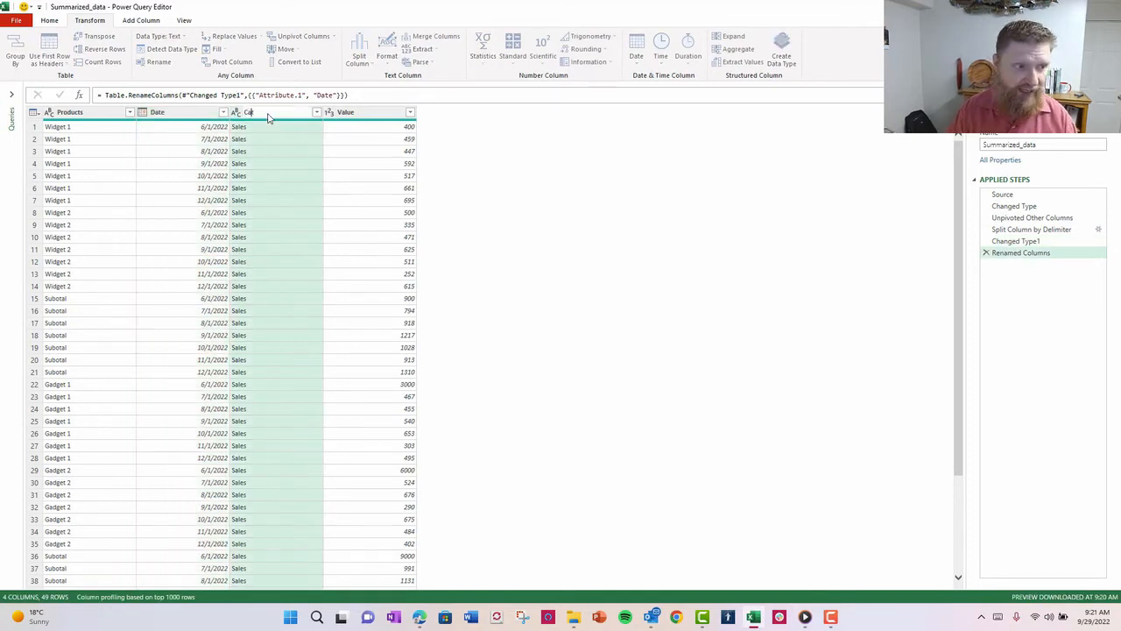
type("tegory")
key("Return")
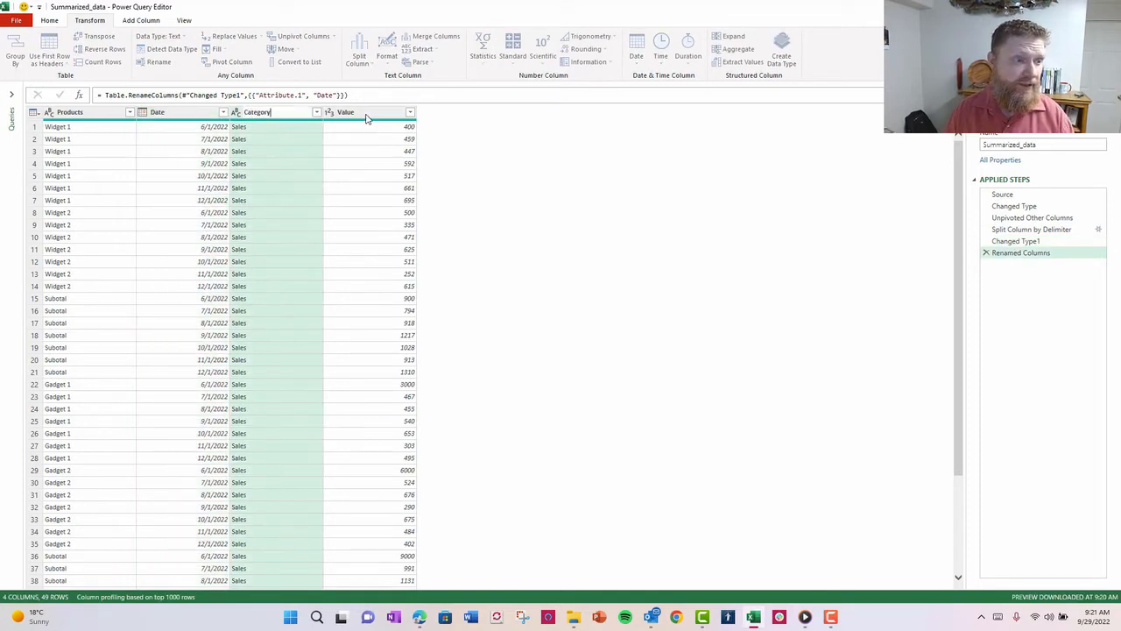
- Rename the Value column of the Summarized_data query to Amount
double_click(358, 113)
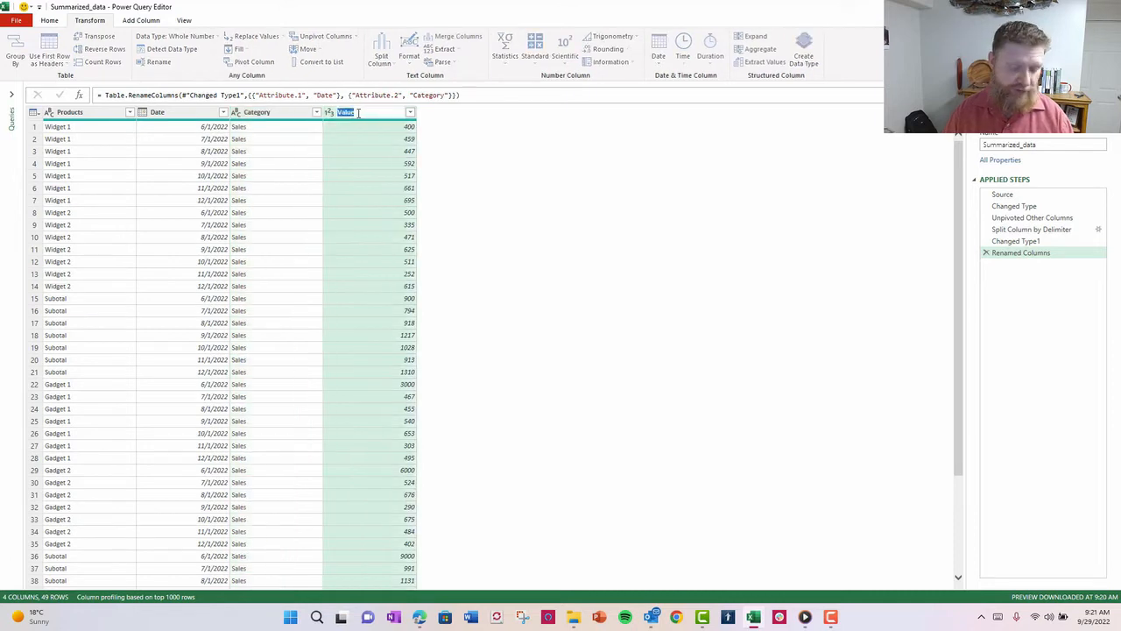
type("A")
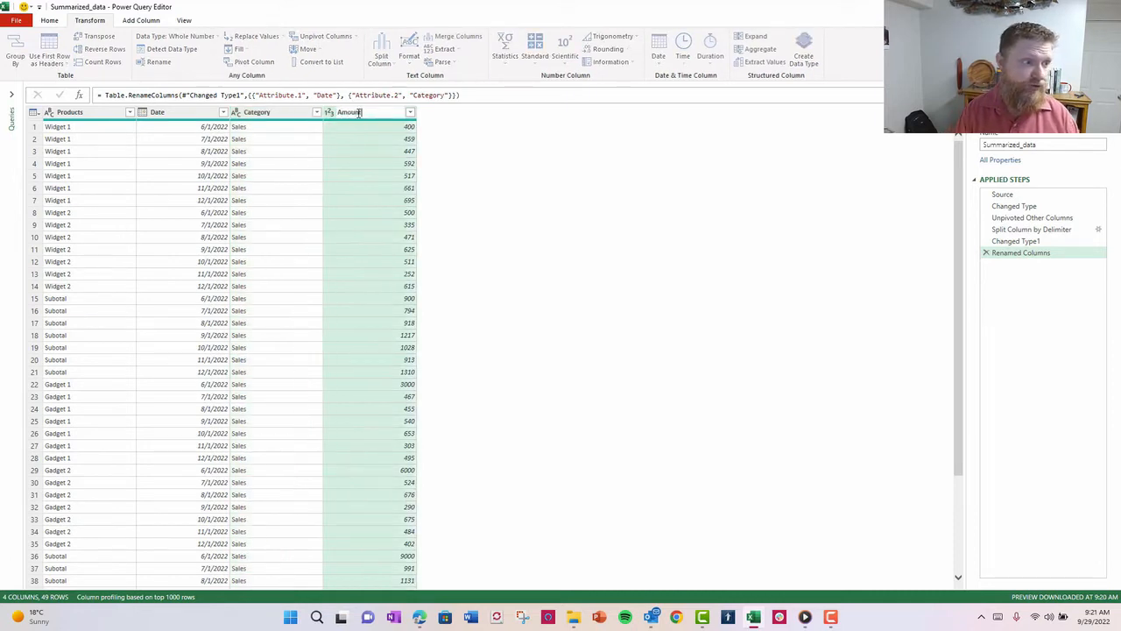
type("mount")
key("Return")
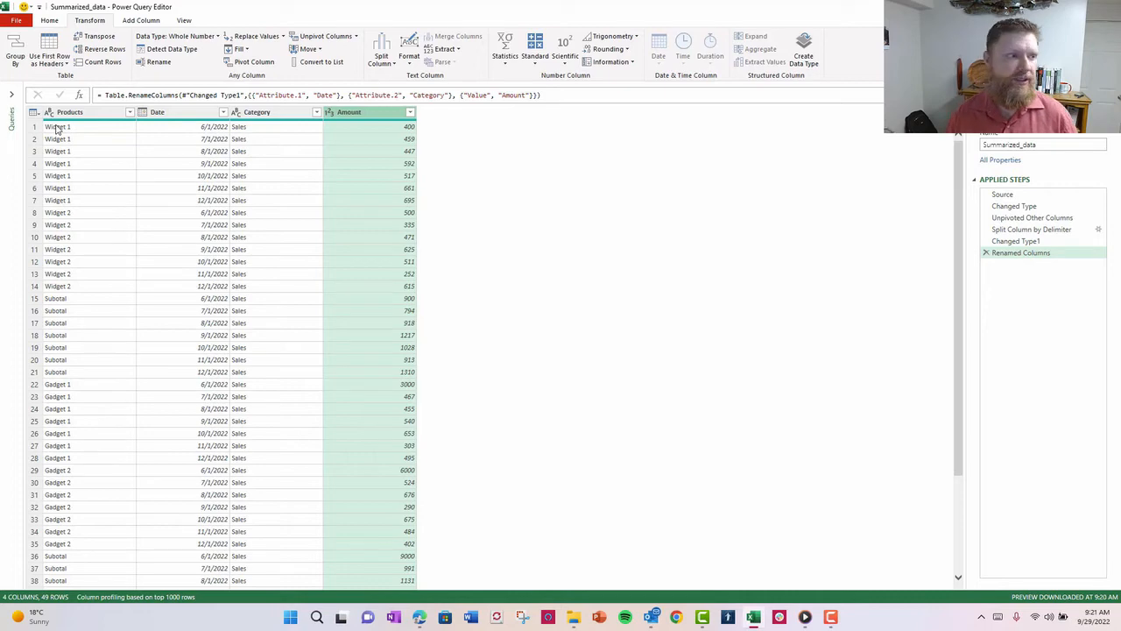
- Close the query editor and load the query as a PivotTable Report in the existing worksheet at cell K23
left_click(50, 21)
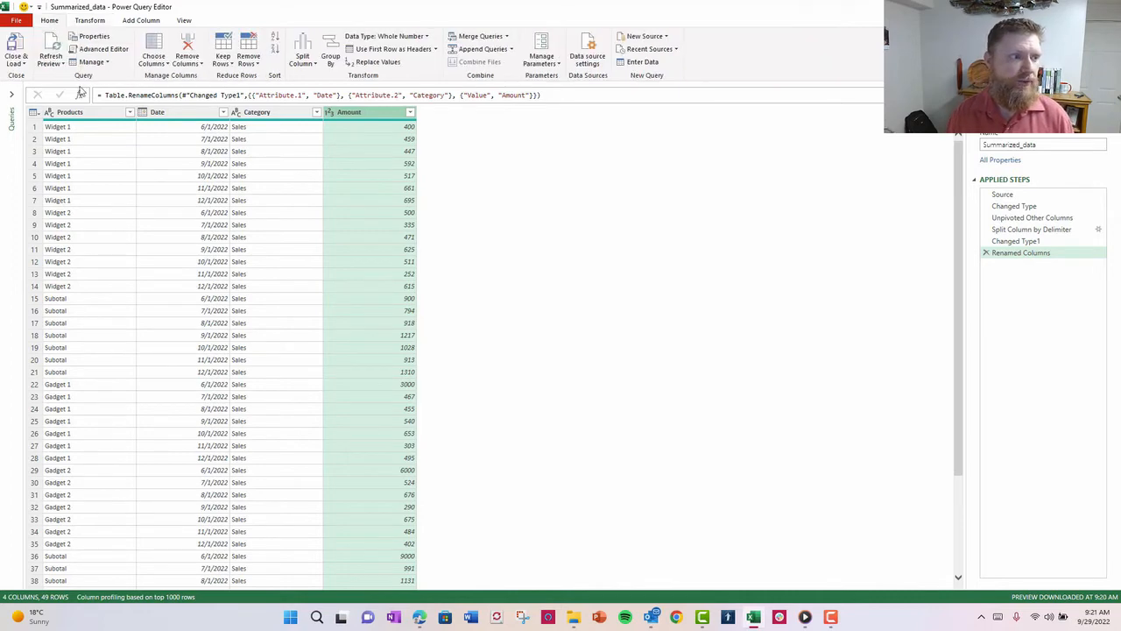
left_click(16, 60)
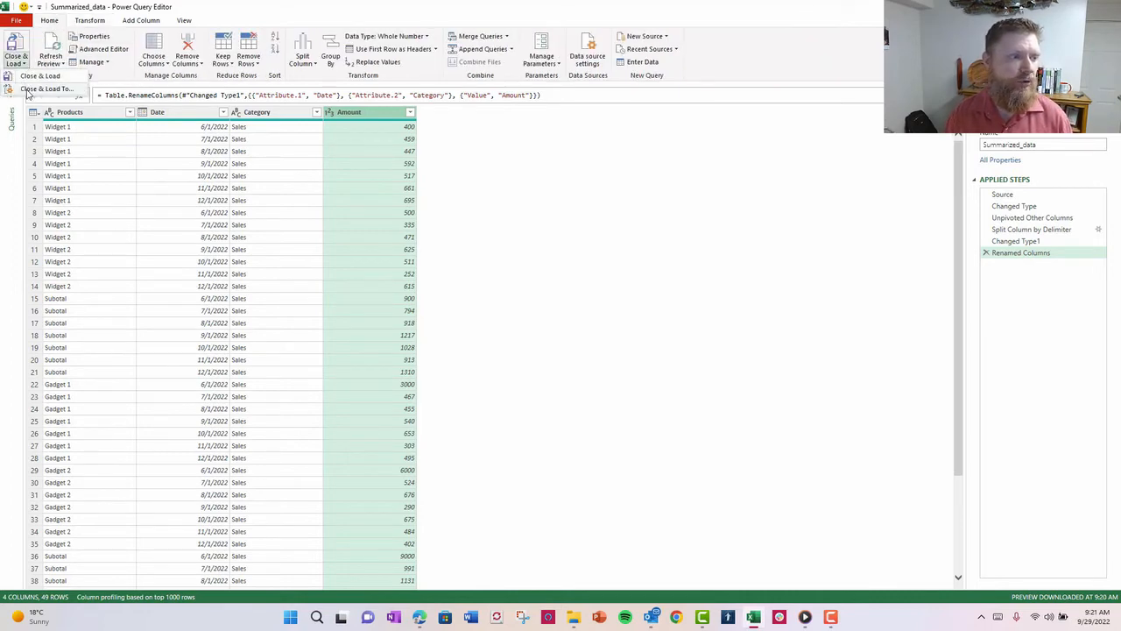
left_click(28, 91)
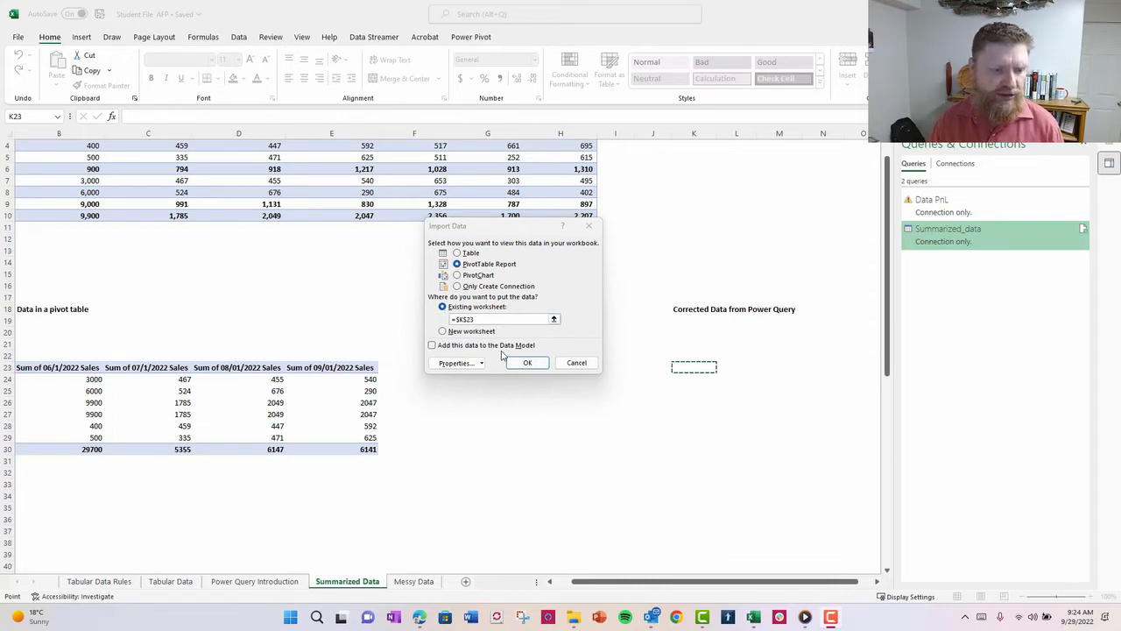
left_click(527, 363)
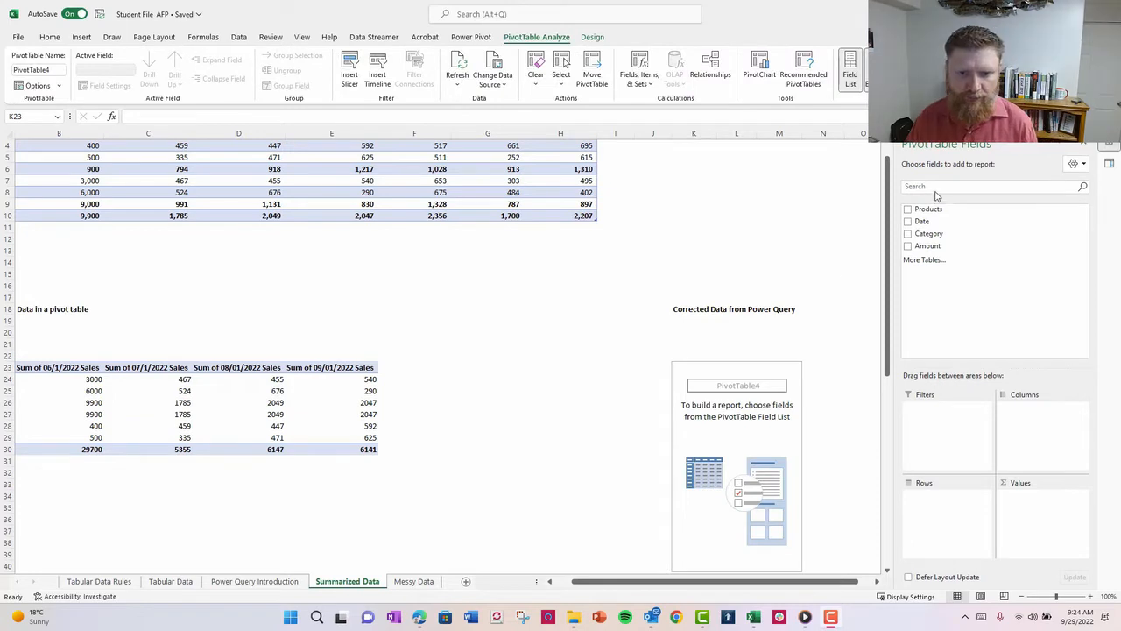
- Lay out the new PivotTable with Date as columns, Products as rows and Amount as values
left_click_drag(928, 225, 1023, 413)
left_click_drag(934, 215, 948, 506)
left_click_drag(922, 253, 1018, 508)
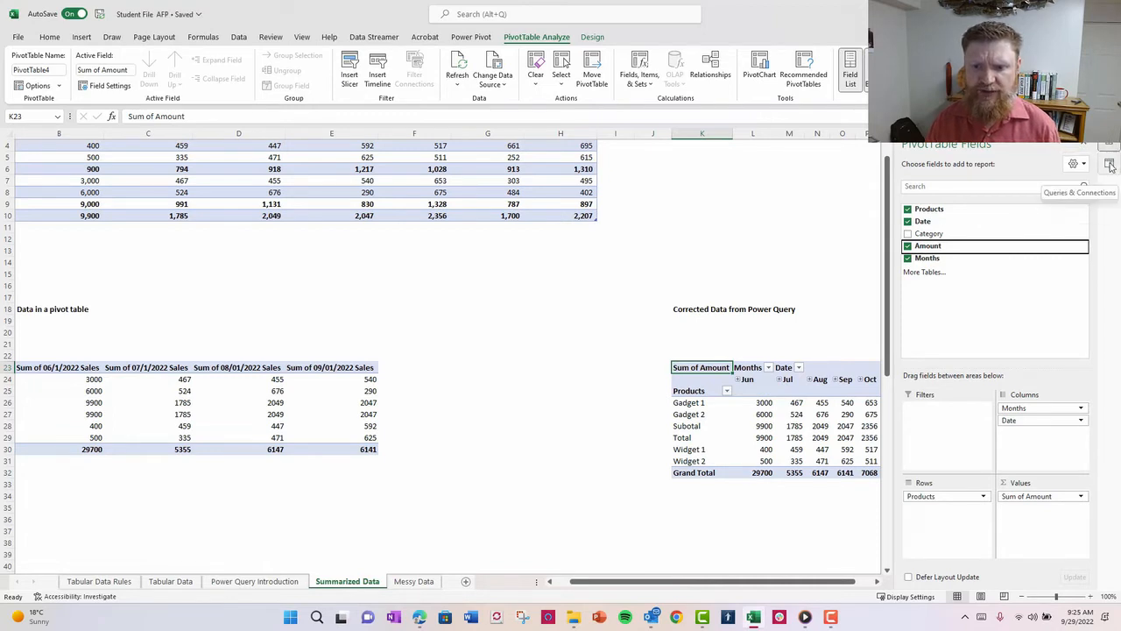
- Edit the Summarized_data query to filter Subotal and Total out of the Products column, and load the result back to the workbook
left_click(1110, 166)
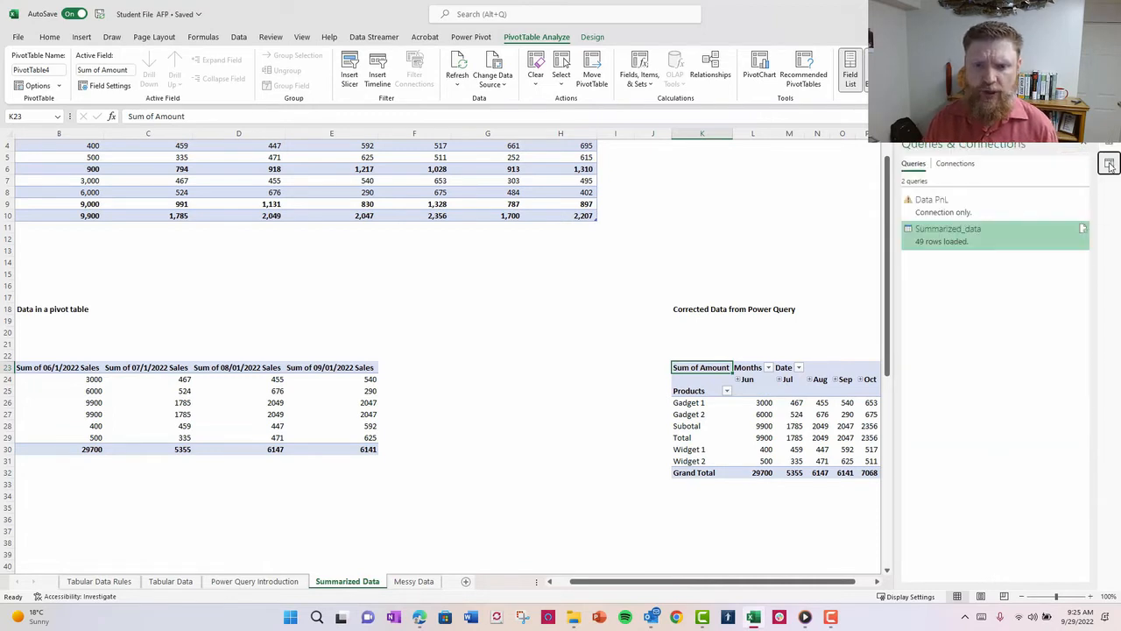
right_click(966, 239)
left_click(984, 263)
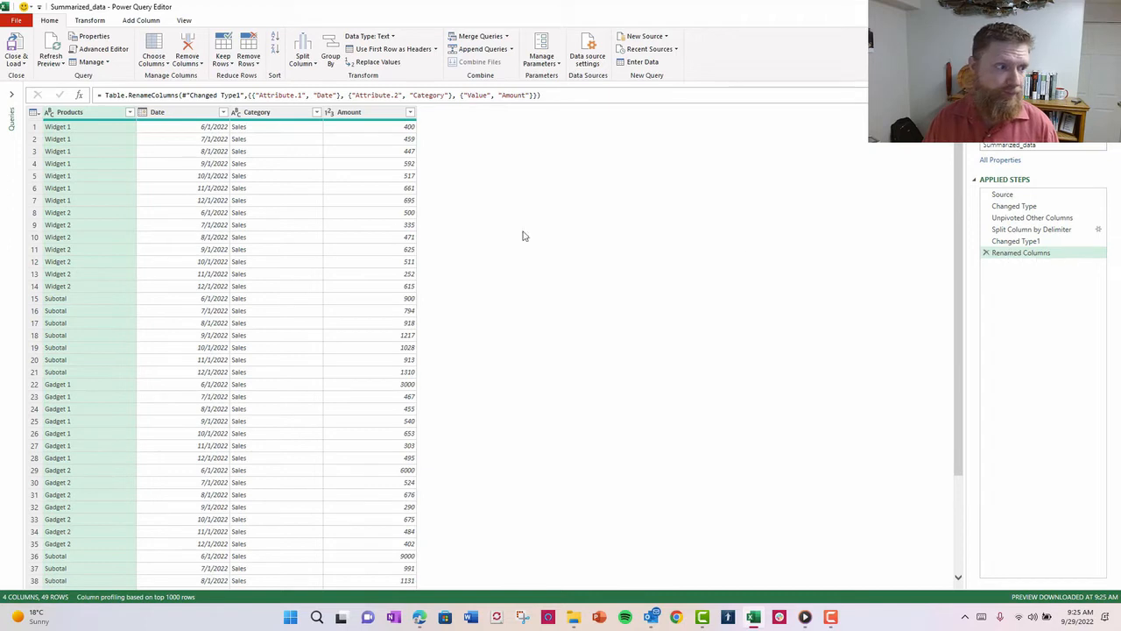
left_click(130, 113)
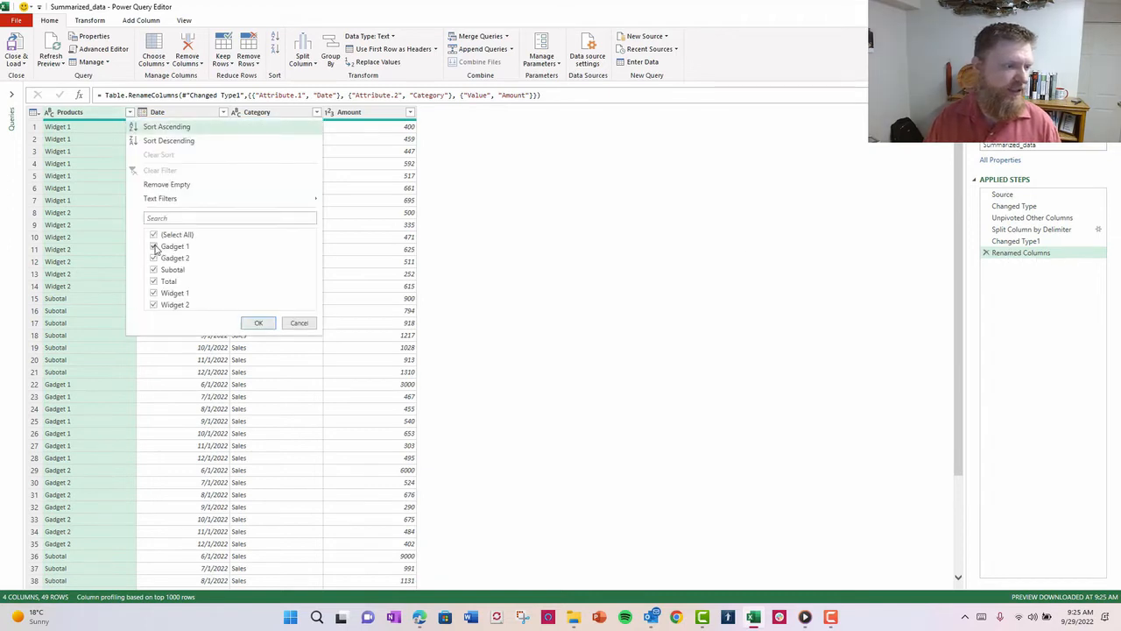
left_click(154, 270)
left_click(154, 283)
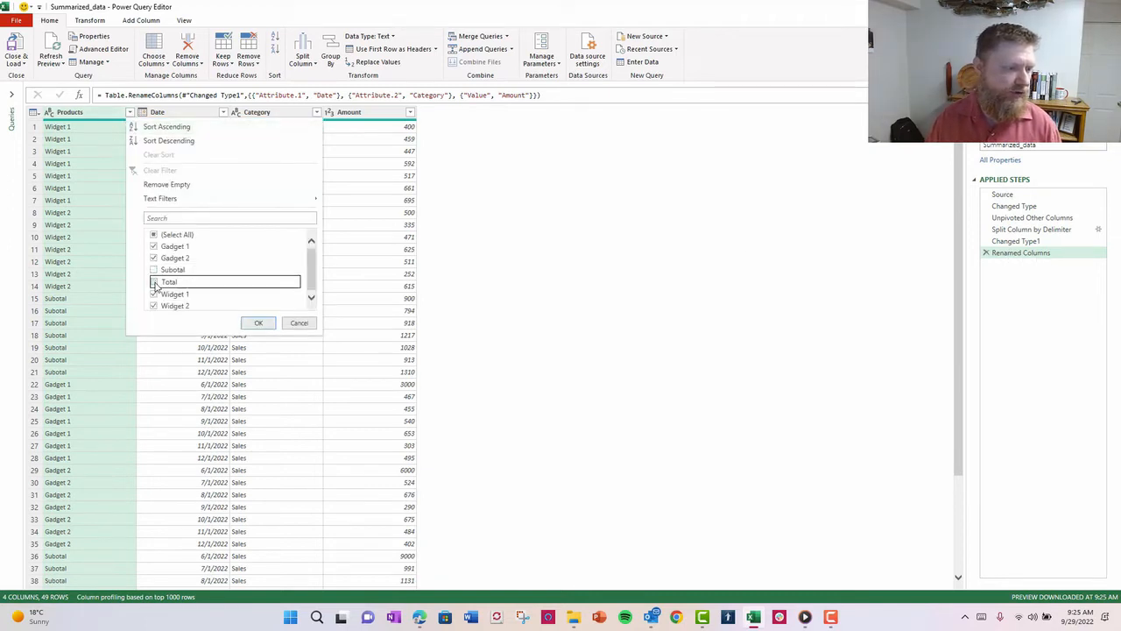
left_click(257, 323)
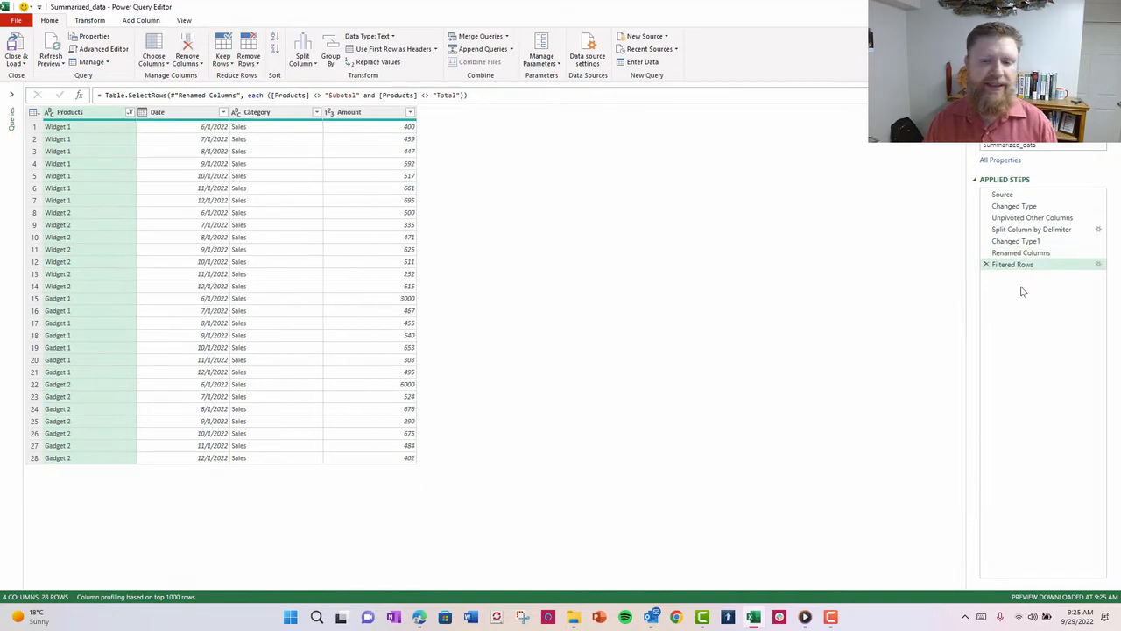
left_click(25, 68)
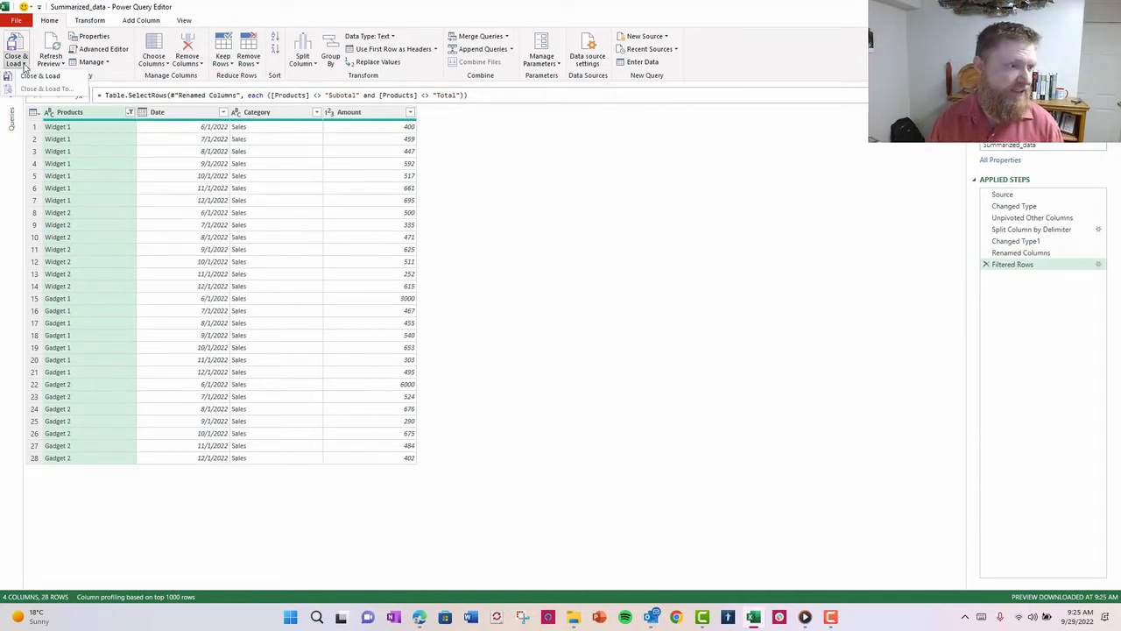
left_click(35, 79)
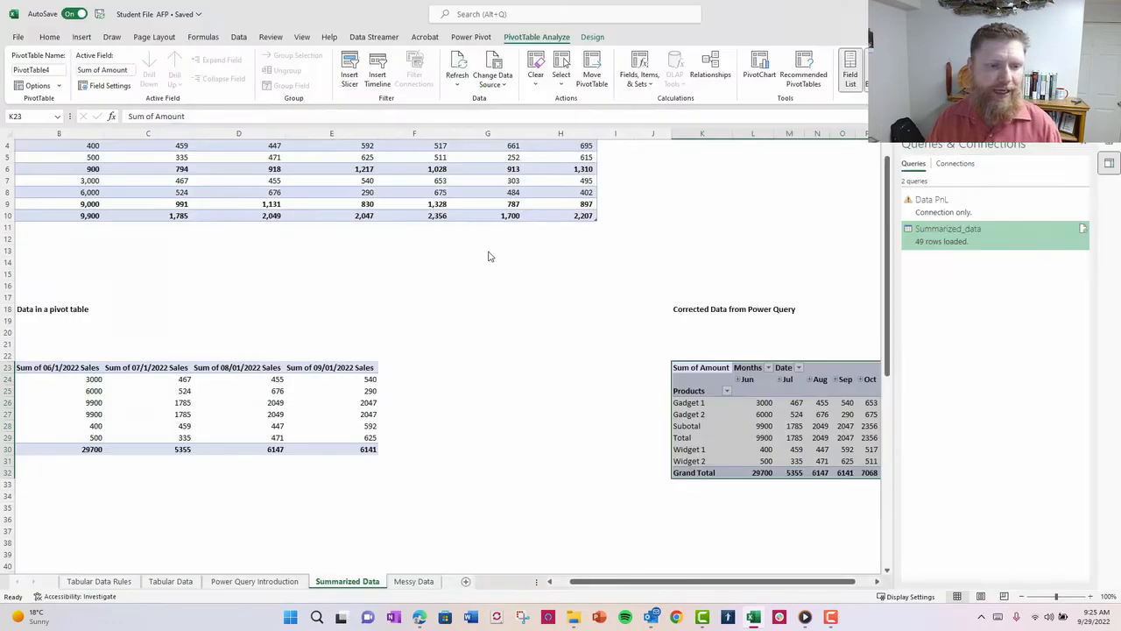
- Examine the product rows and fields of the corrected PivotTable and compare them with the PivotTable on the Tabular Data sheet
left_click(673, 402)
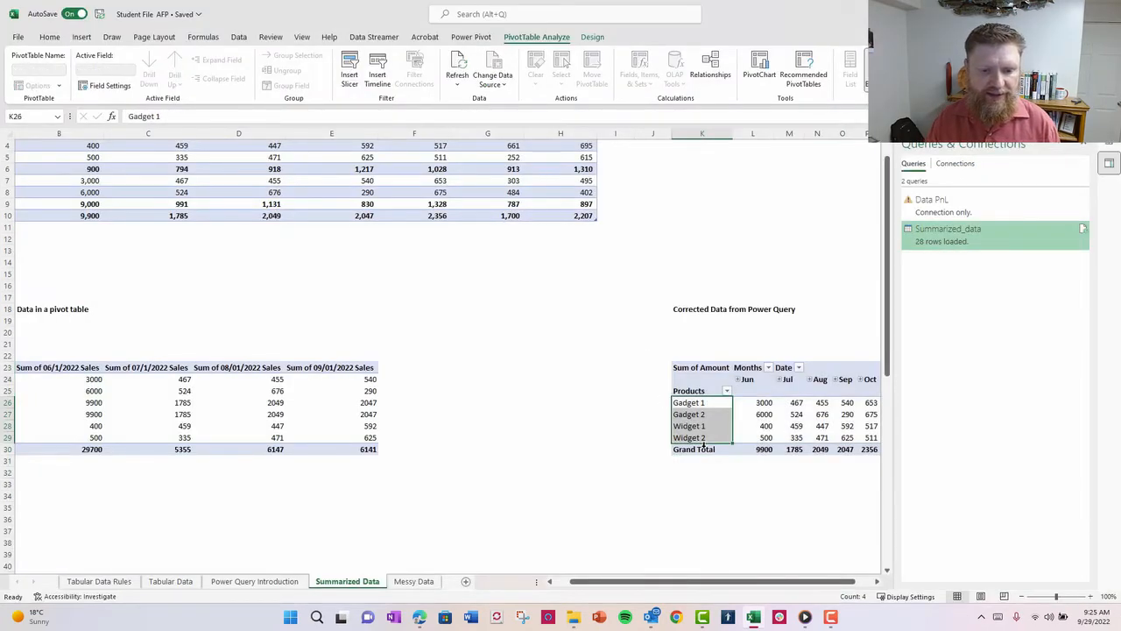
left_click(1095, 146)
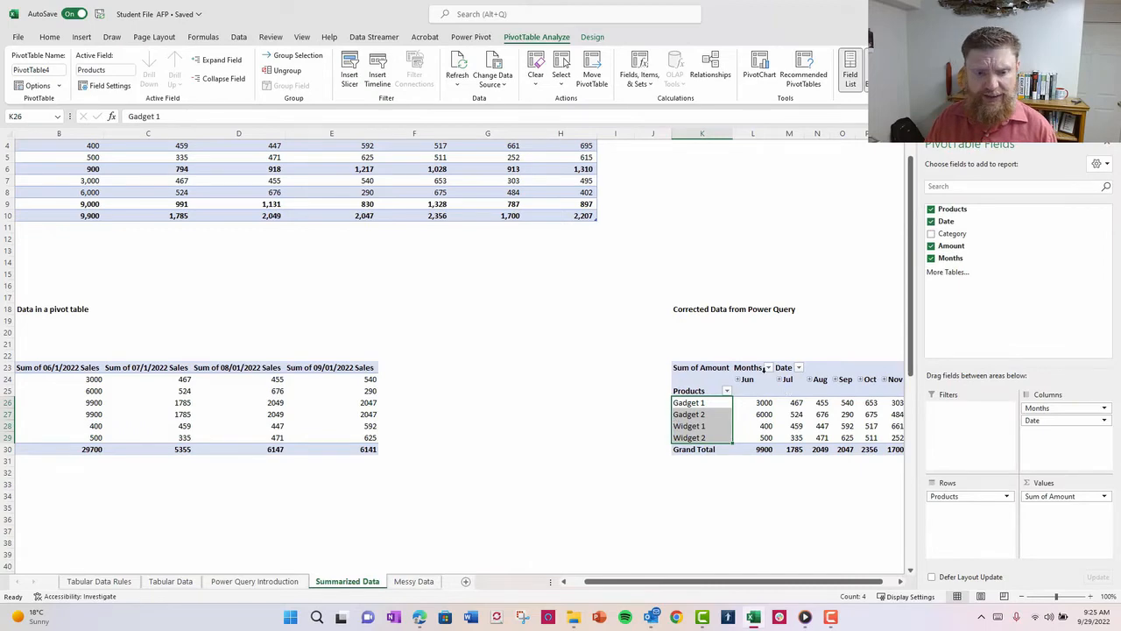
left_click(170, 581)
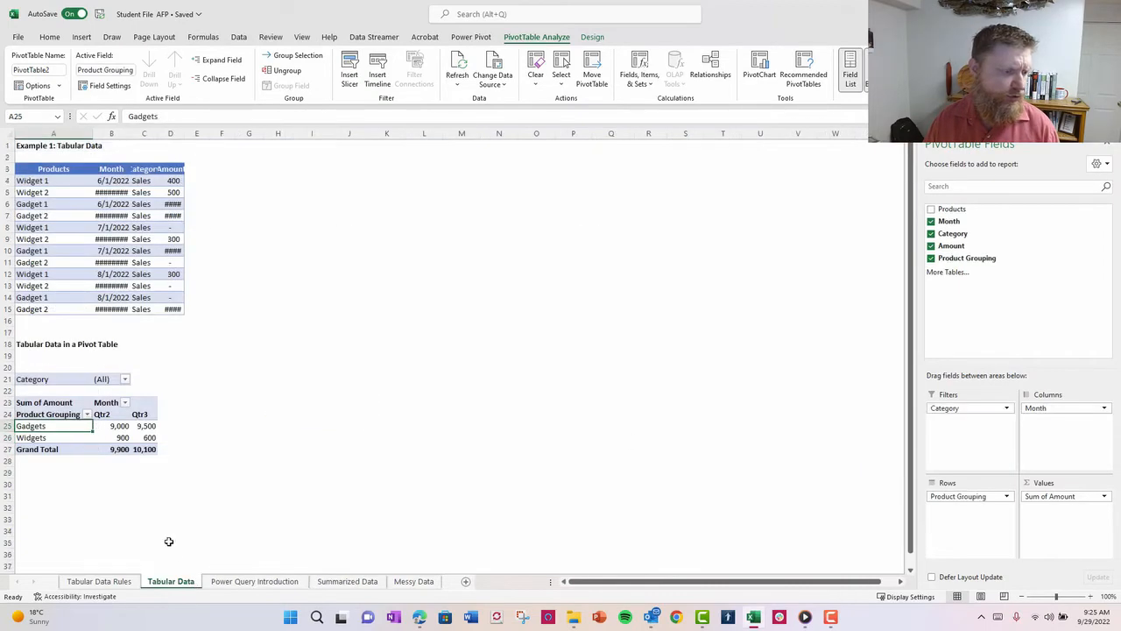
left_click(346, 584)
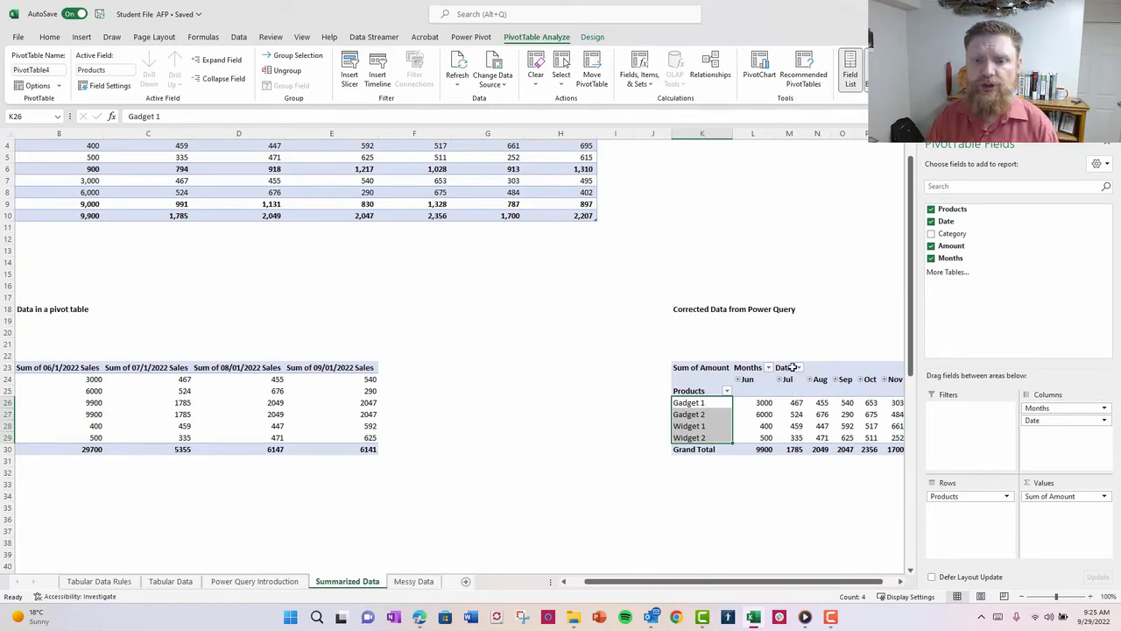
- Convert the range A3:E12 on the Messy Data sheet into a table with headers
left_click(417, 583)
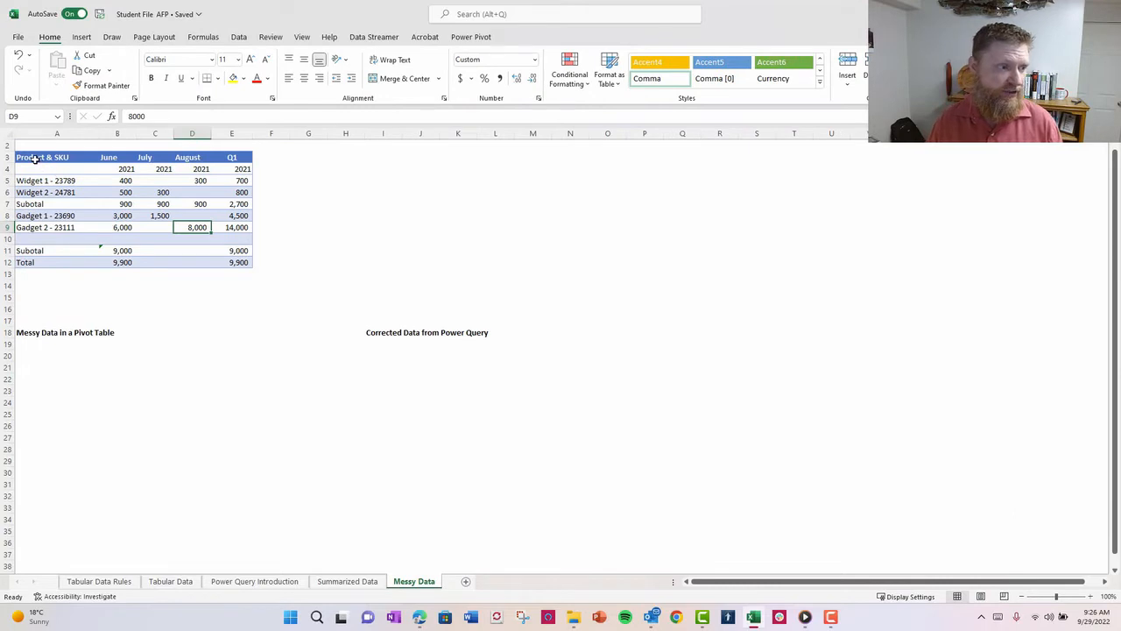
left_click_drag(35, 158, 227, 264)
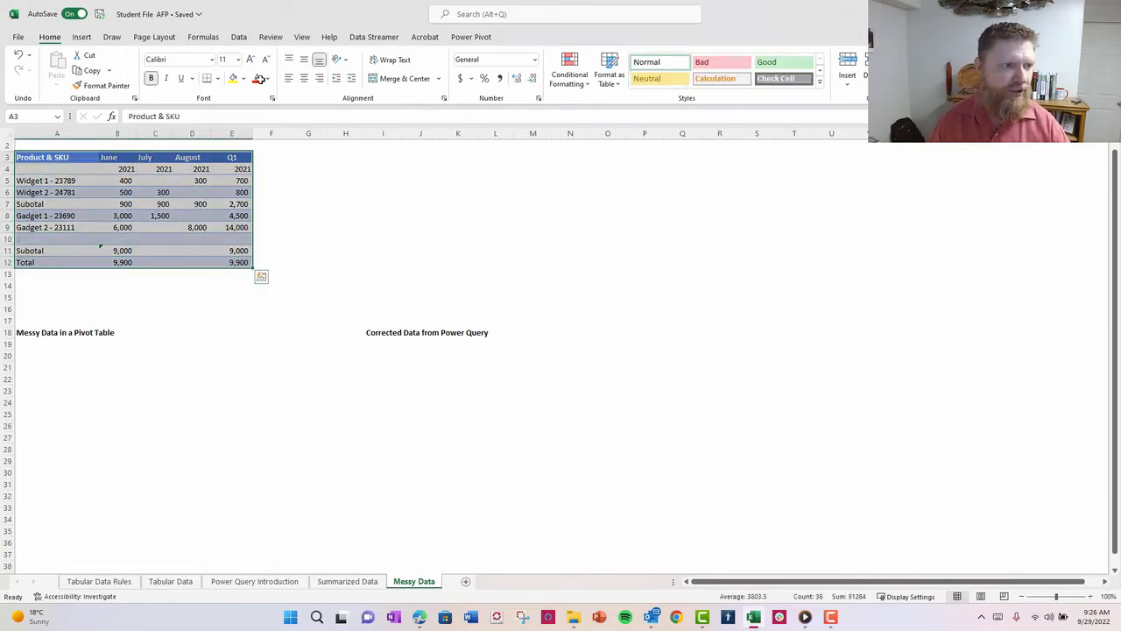
left_click(261, 276)
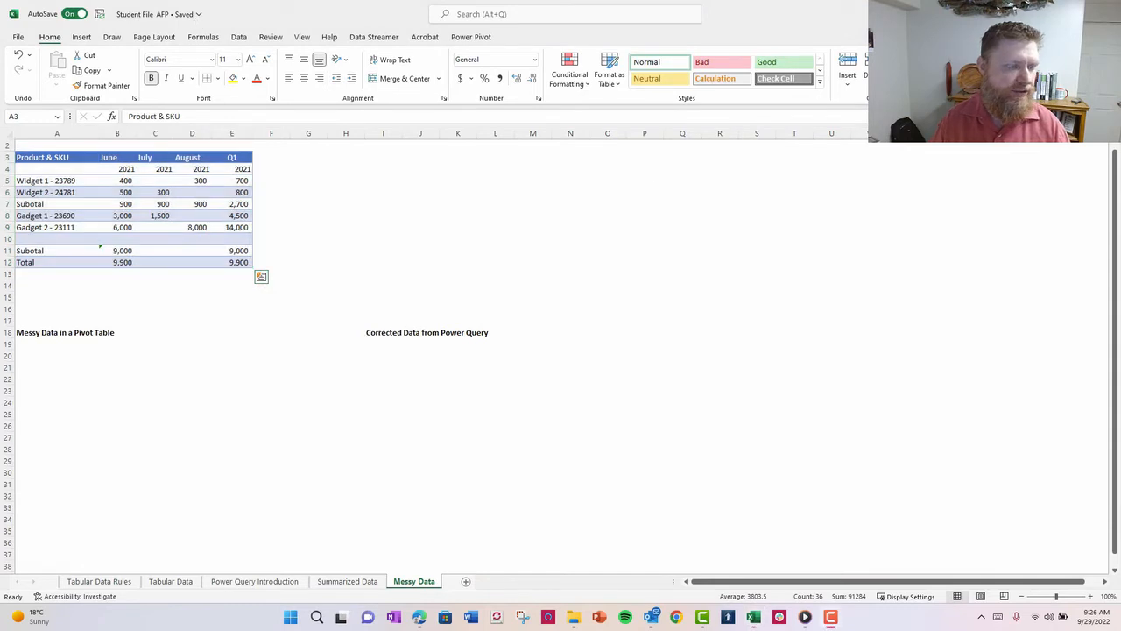
left_click(91, 40)
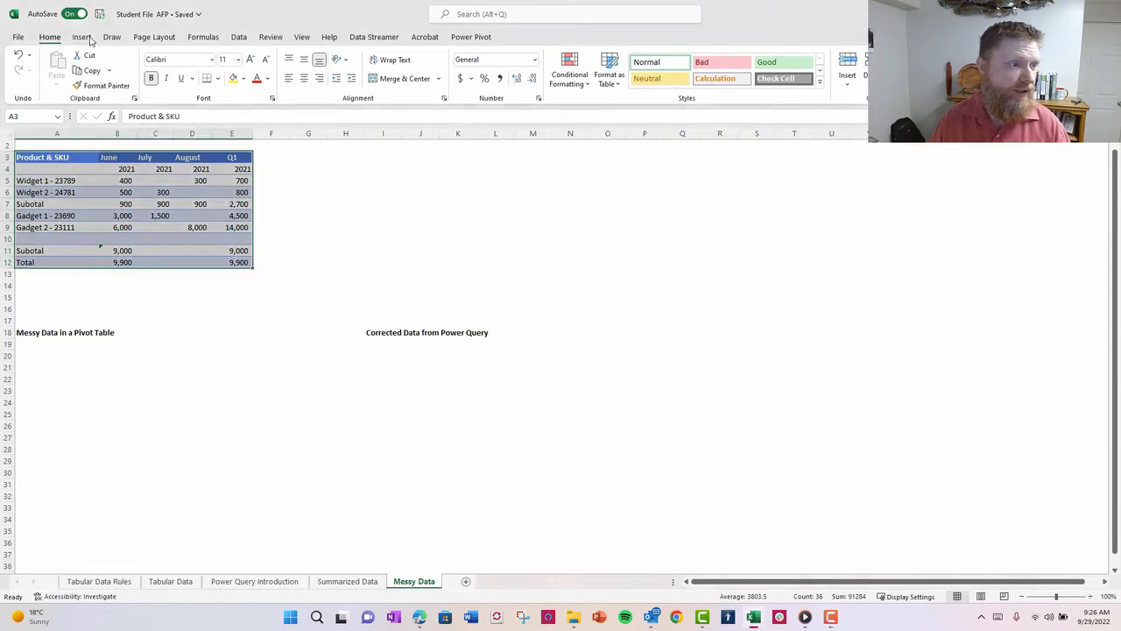
left_click(83, 37)
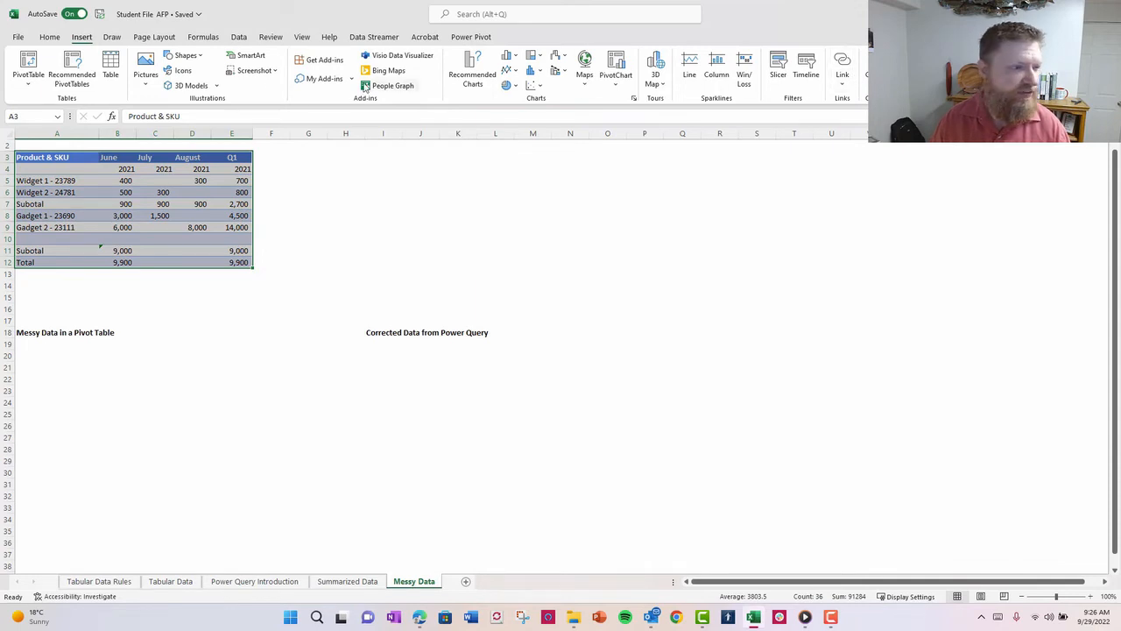
left_click(112, 72)
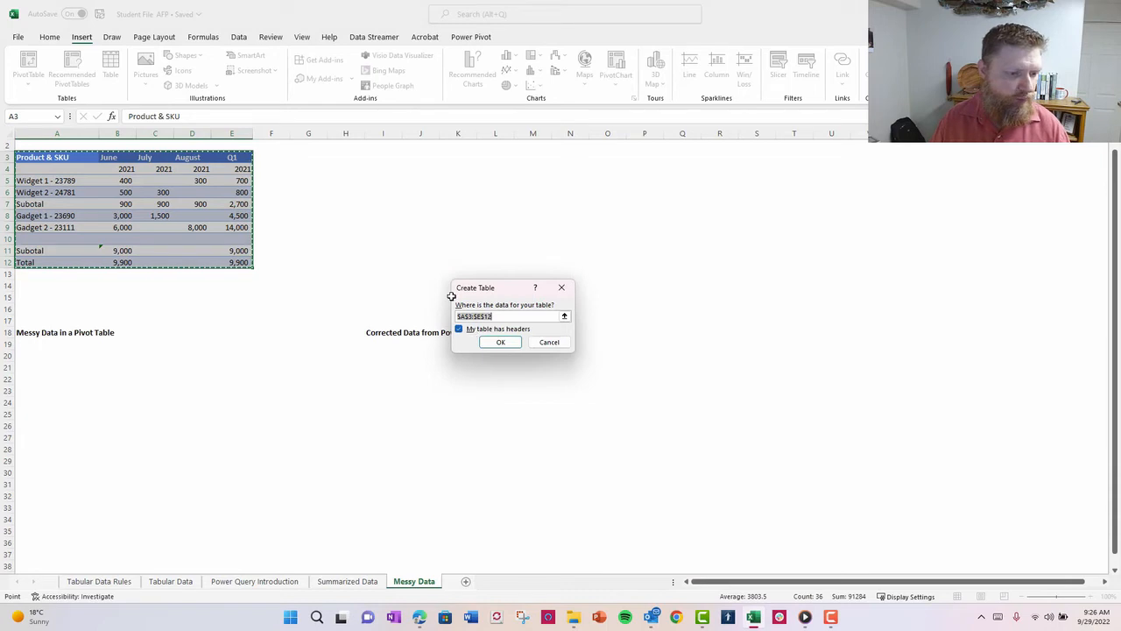
left_click(500, 342)
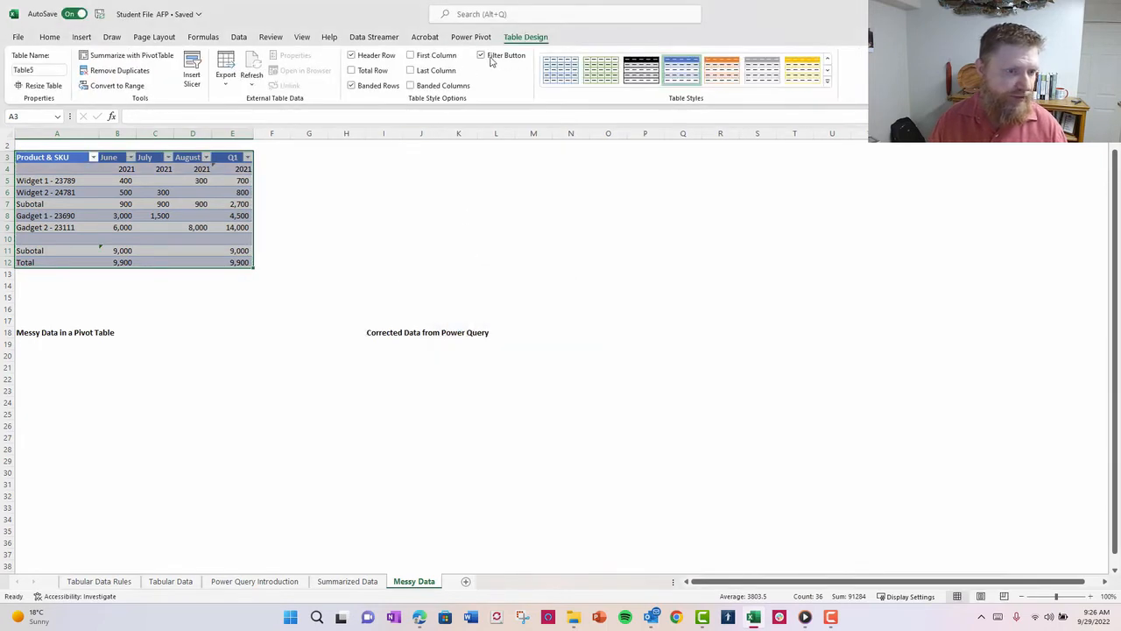
- Name the new table Messy_data and load it into the Power Query Editor
left_click(43, 70)
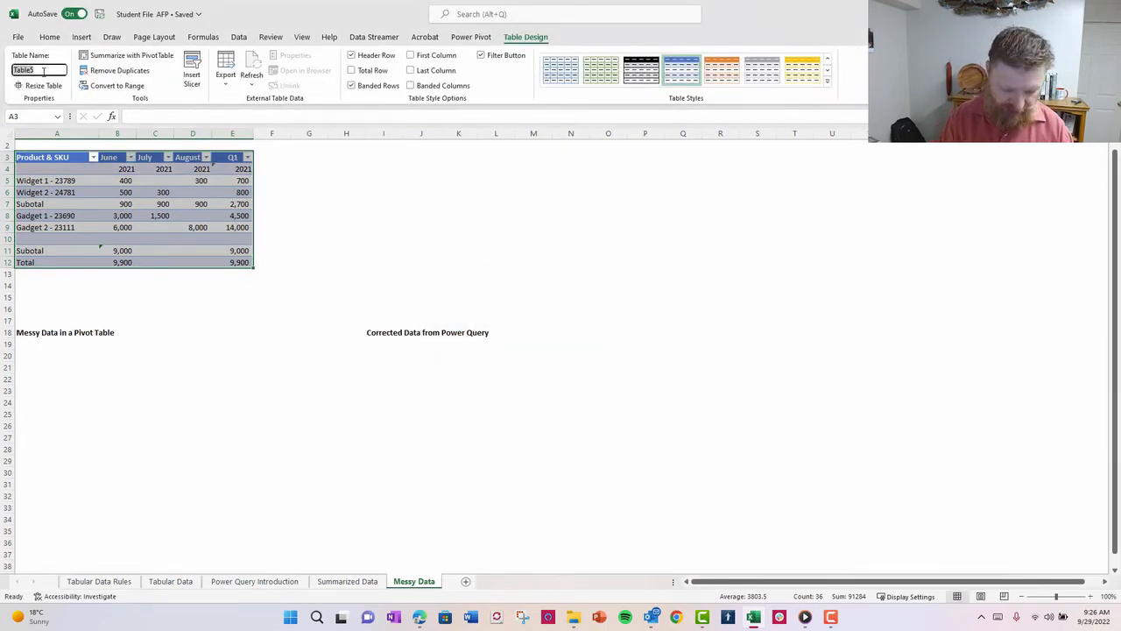
type("Messy_data")
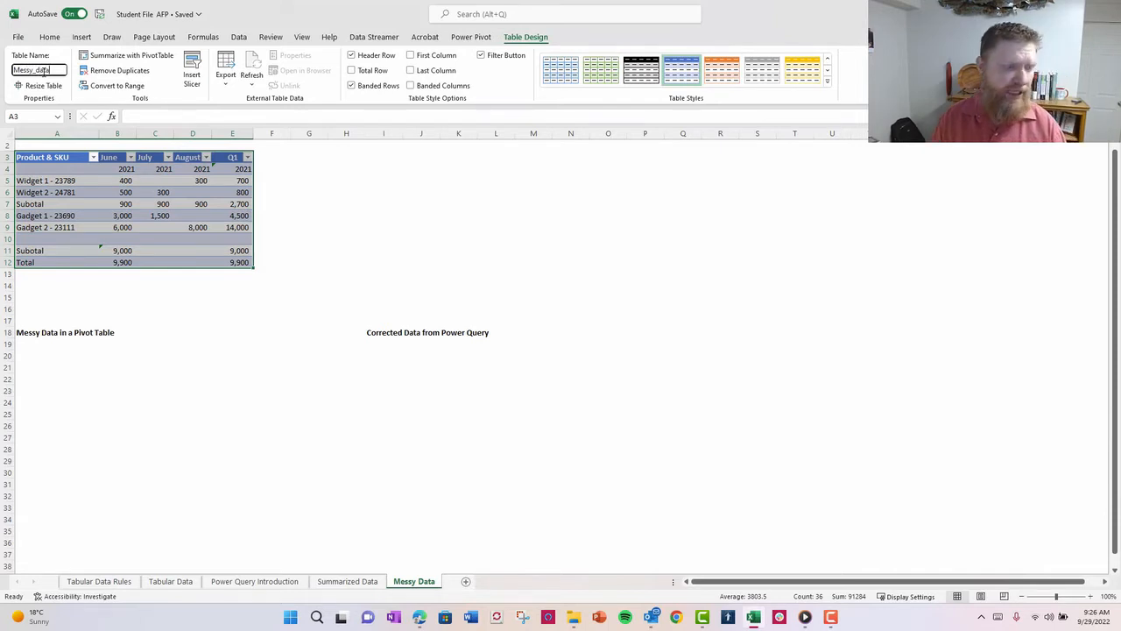
key("Return")
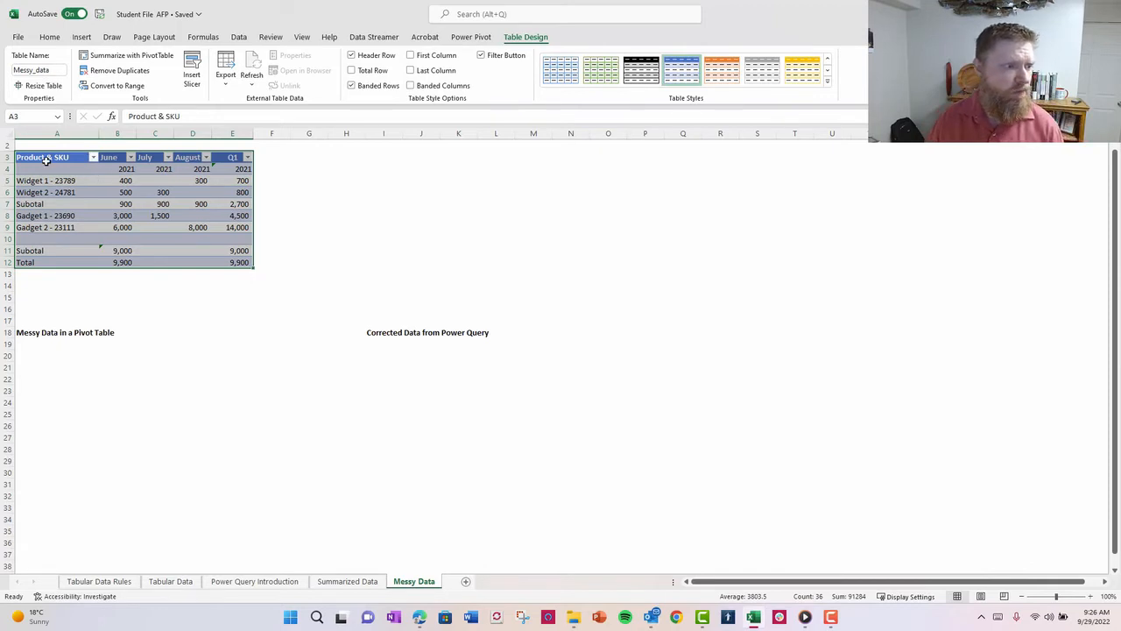
left_click(231, 40)
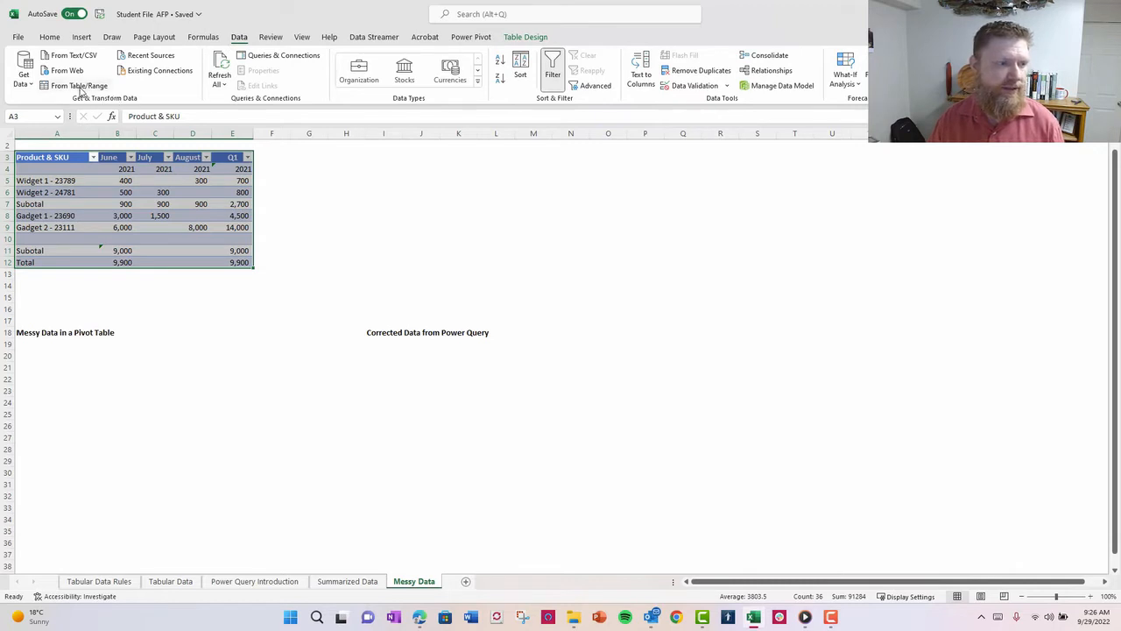
left_click(80, 88)
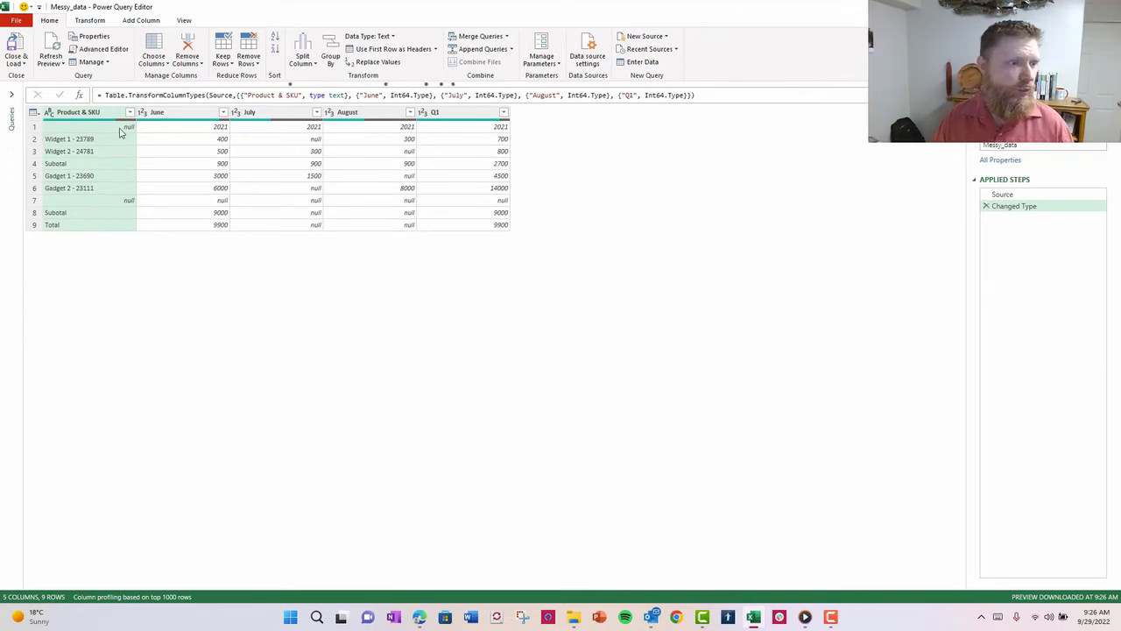
- Remove the top 1 row, which holds the years, from the Messy_data query
left_click(35, 129)
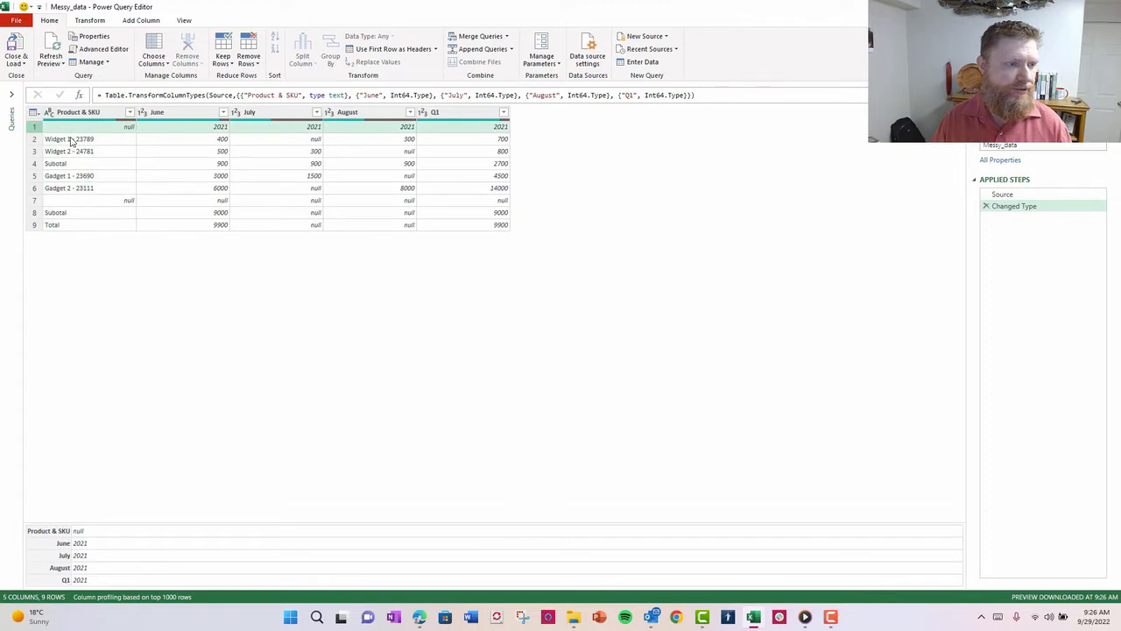
left_click(258, 65)
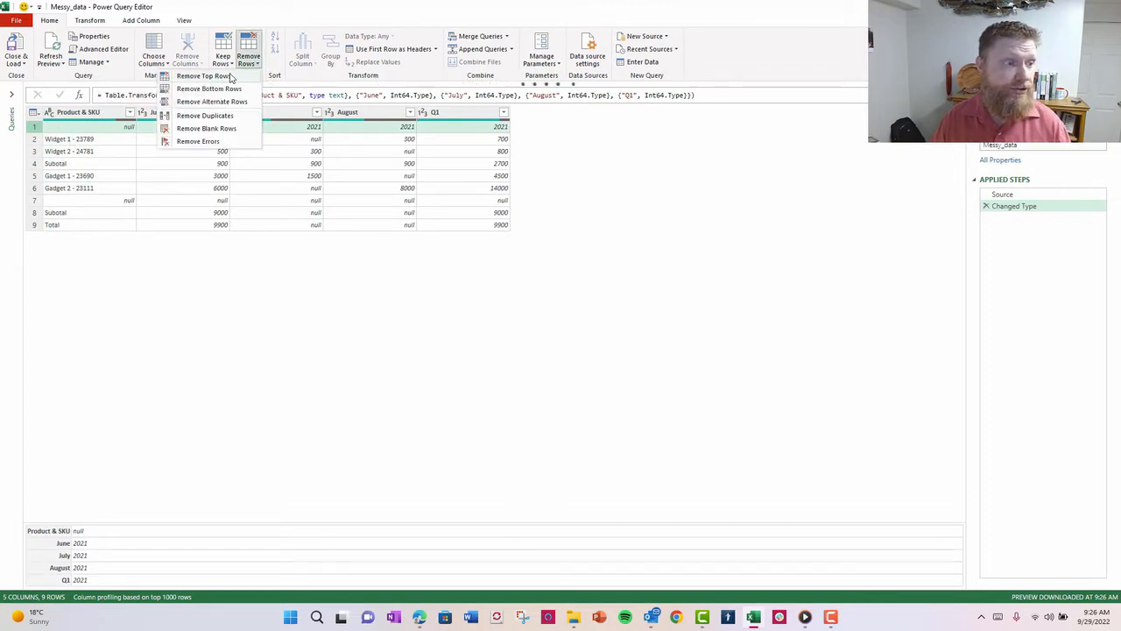
left_click(231, 78)
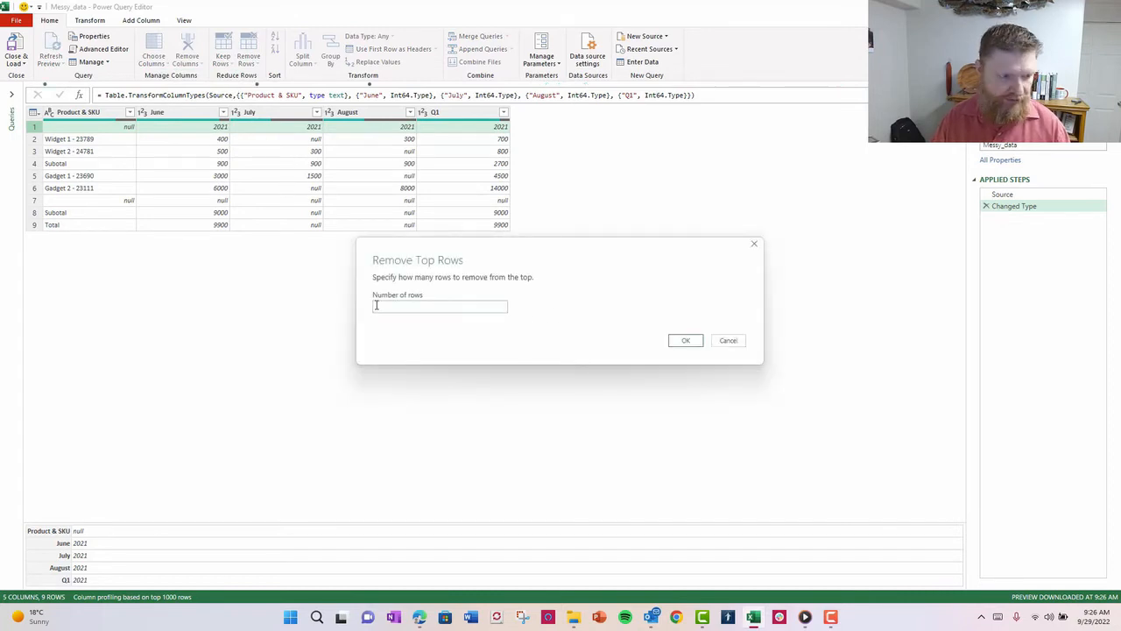
type("1")
left_click(689, 341)
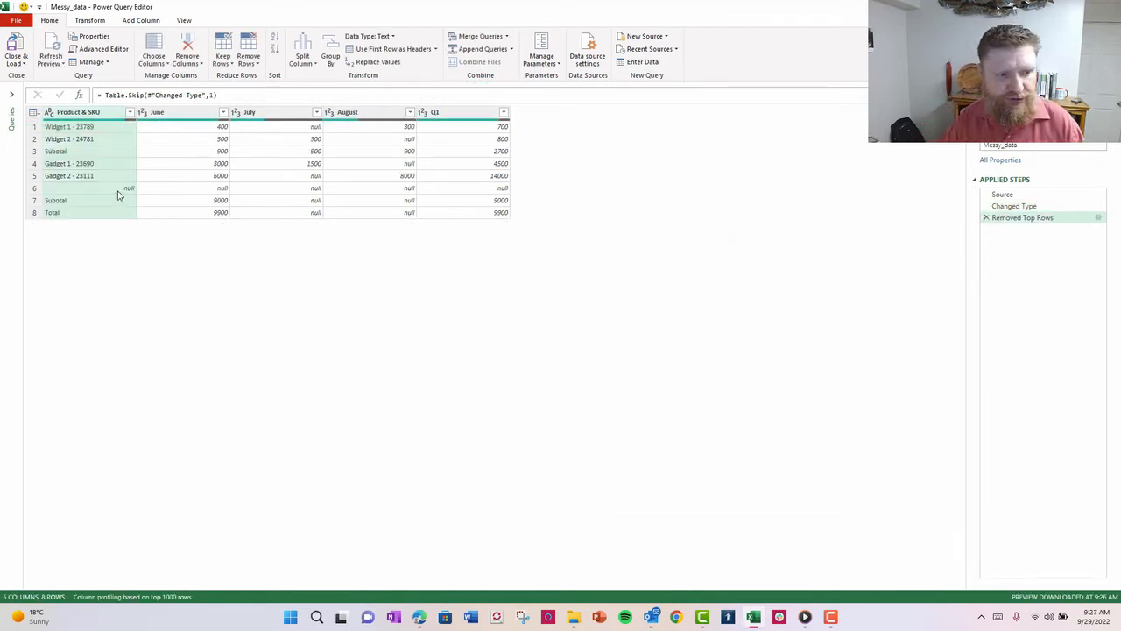
- Remove the blank rows and filter the Subotal and Total entries out of the Product & SKU column
left_click(258, 65)
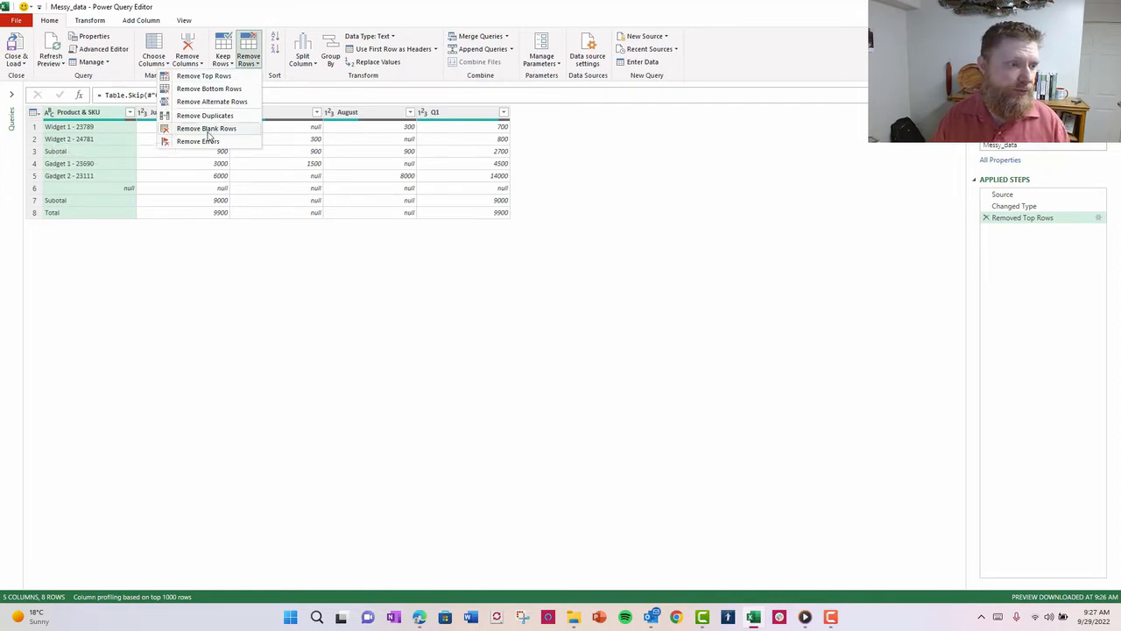
left_click(206, 129)
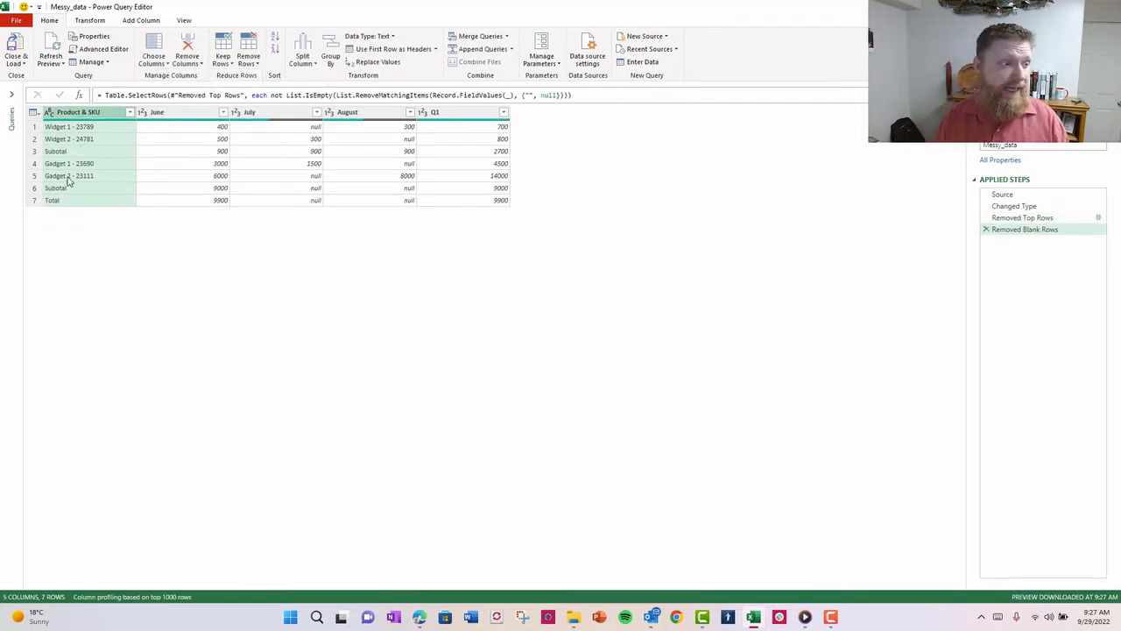
left_click(130, 113)
left_click(155, 270)
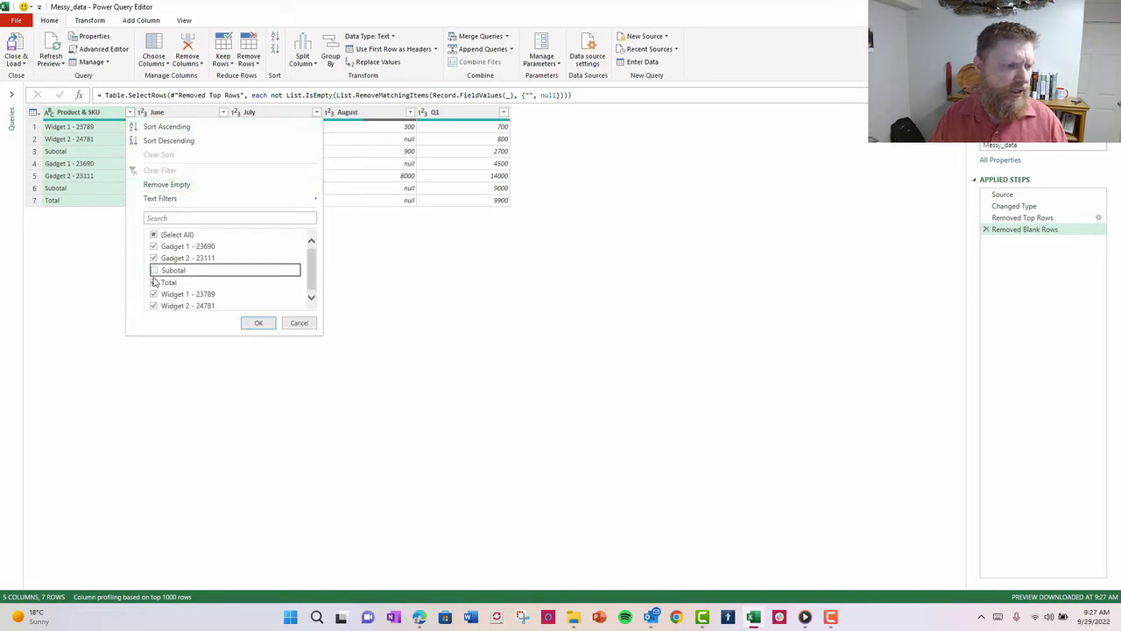
left_click(153, 281)
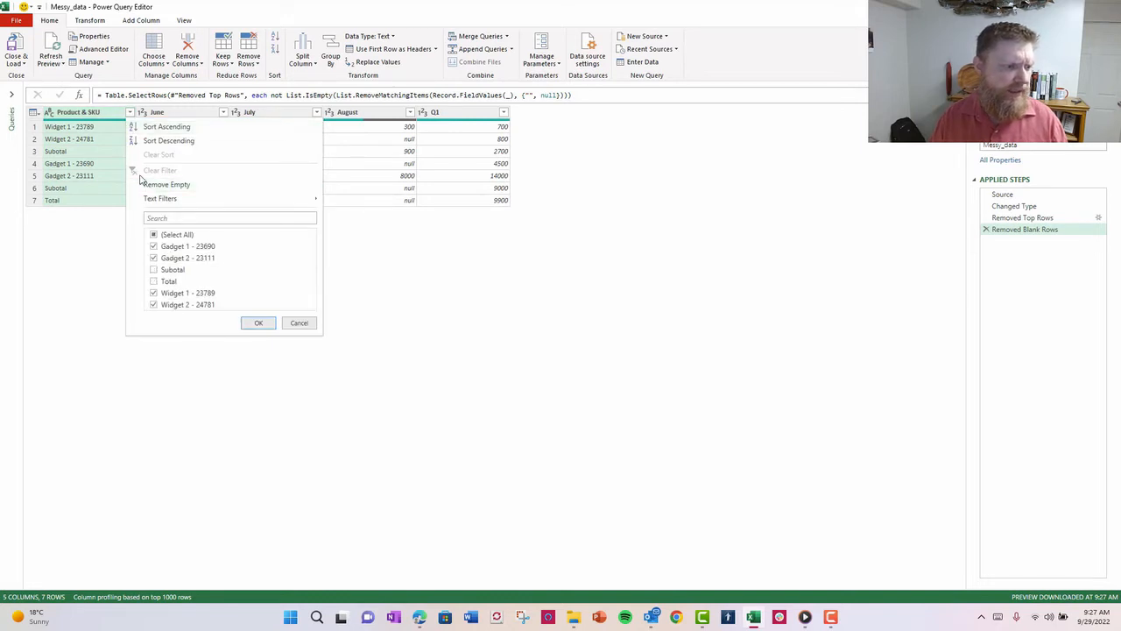
left_click(257, 324)
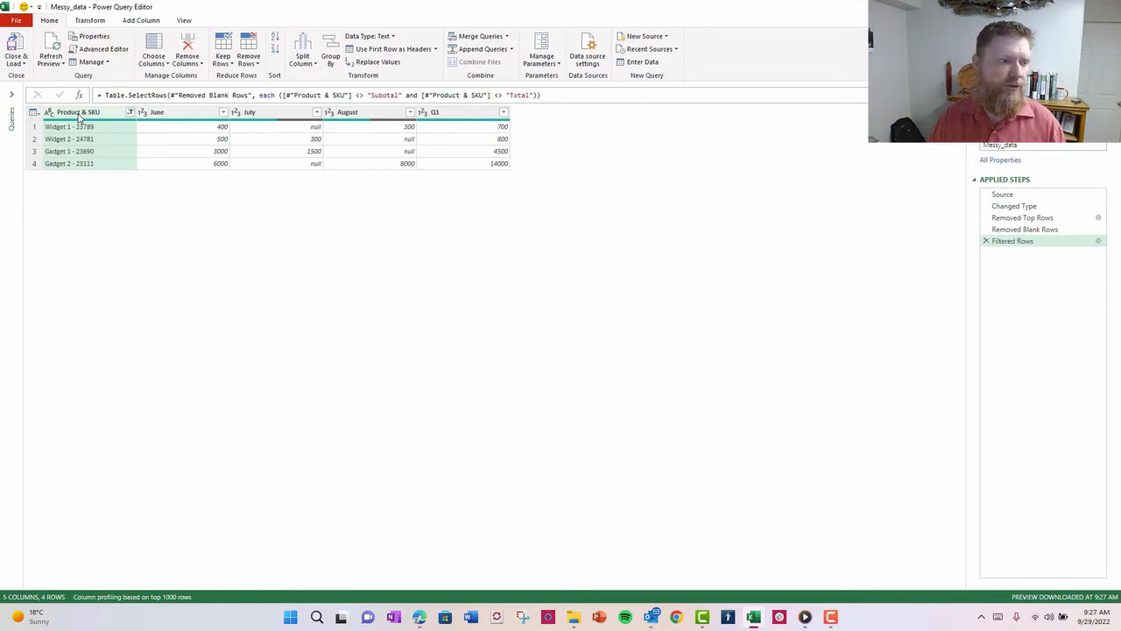
- Split the Product & SKU column by the custom delimiter "-" at the left-most delimiter
left_click(101, 24)
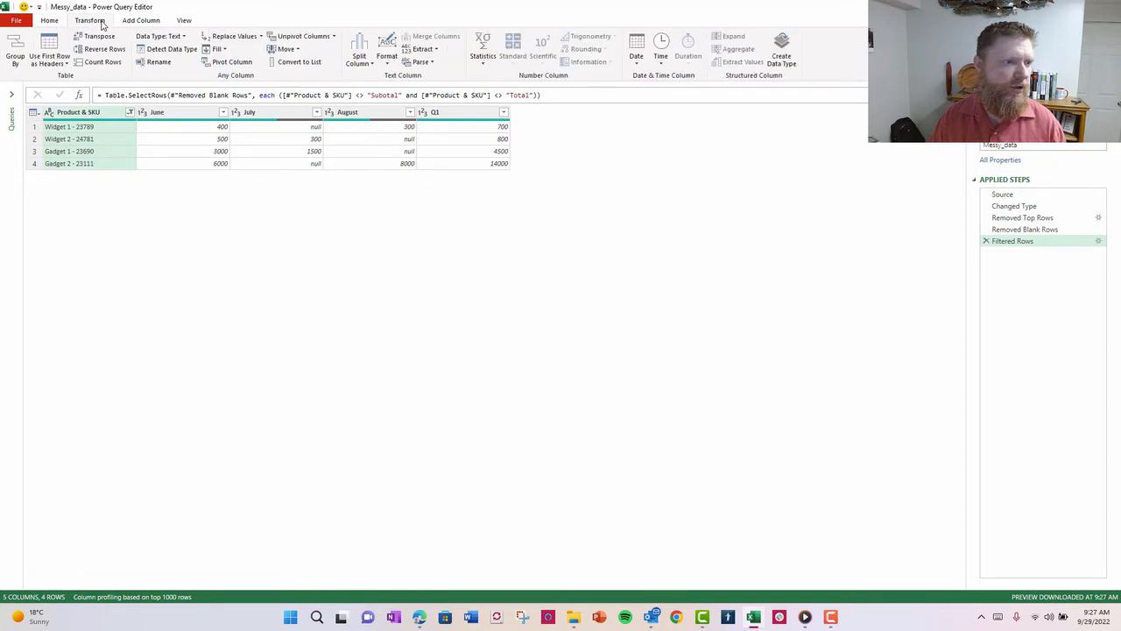
left_click(369, 67)
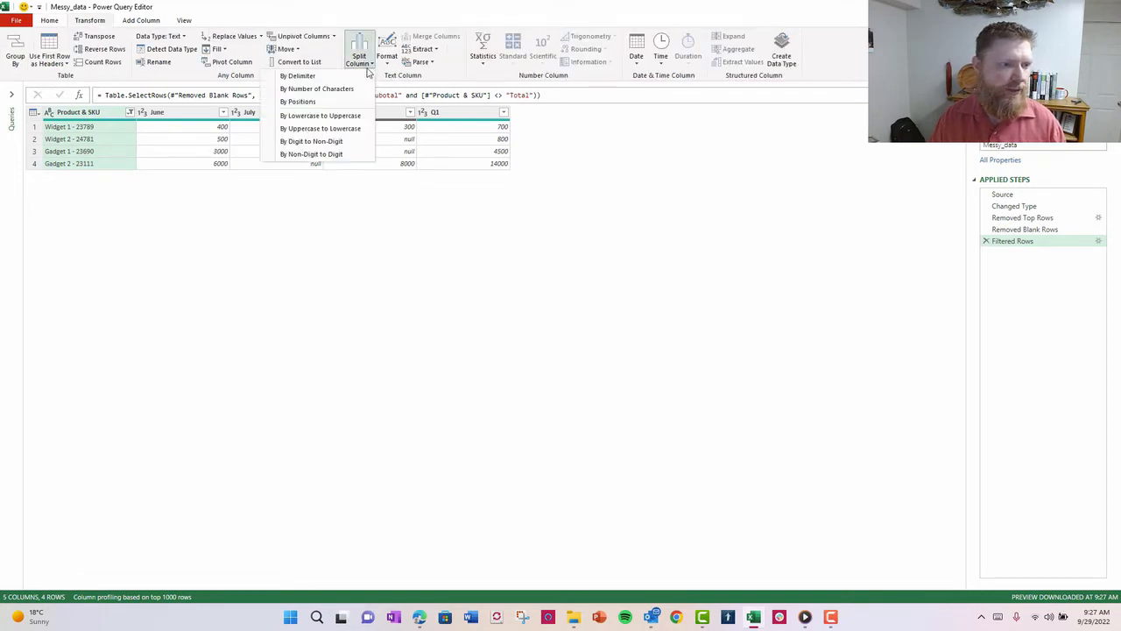
left_click(359, 76)
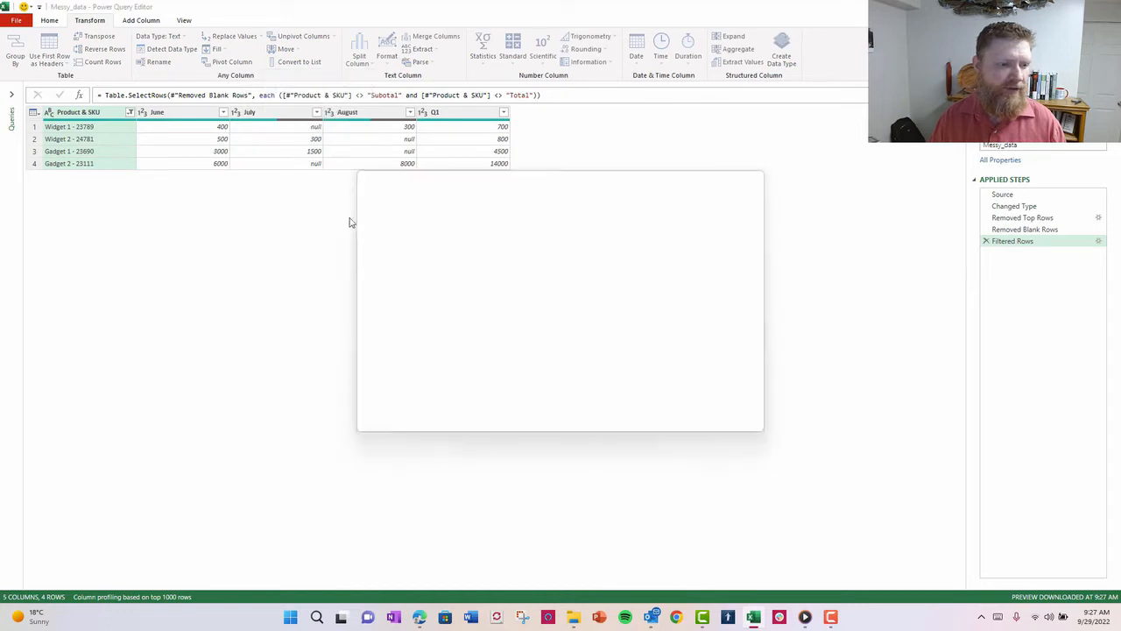
left_click(500, 242)
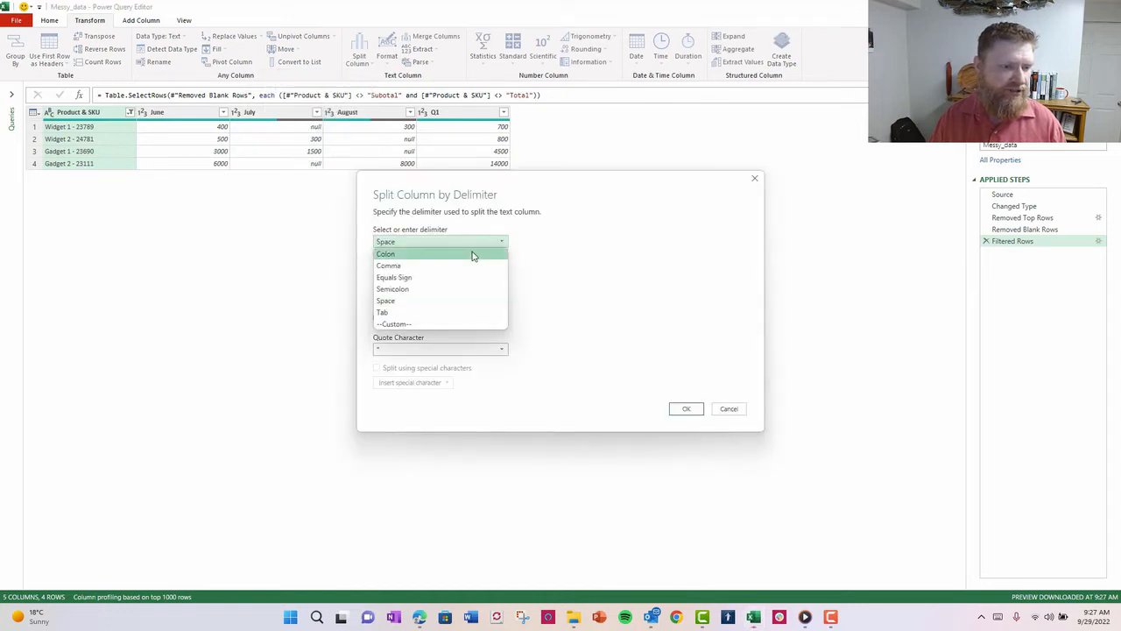
left_click(418, 326)
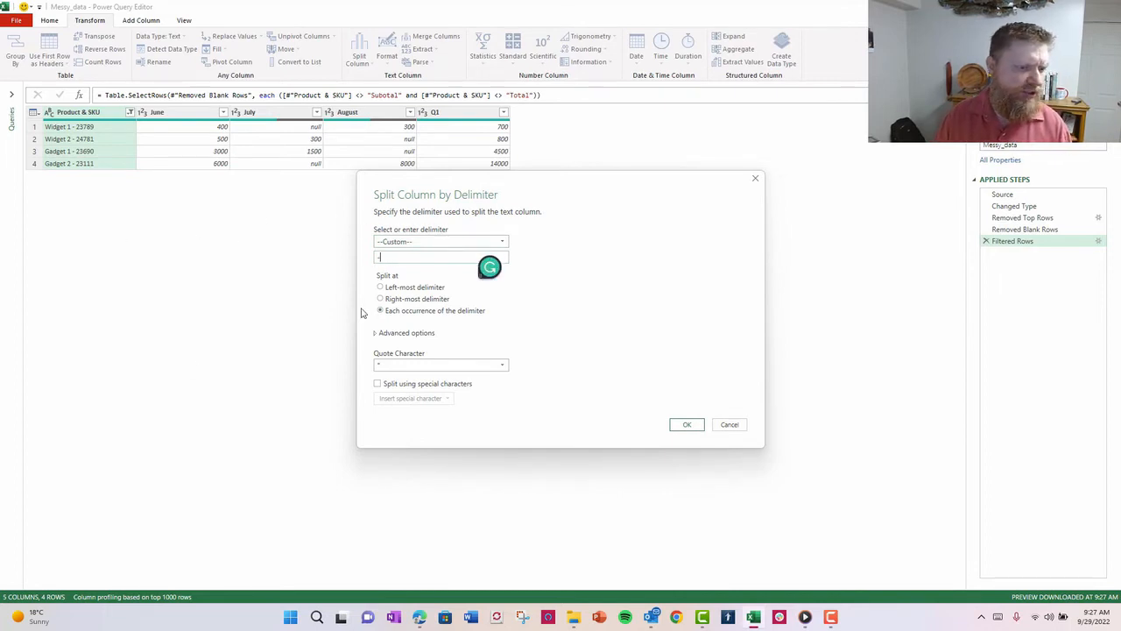
left_click(381, 286)
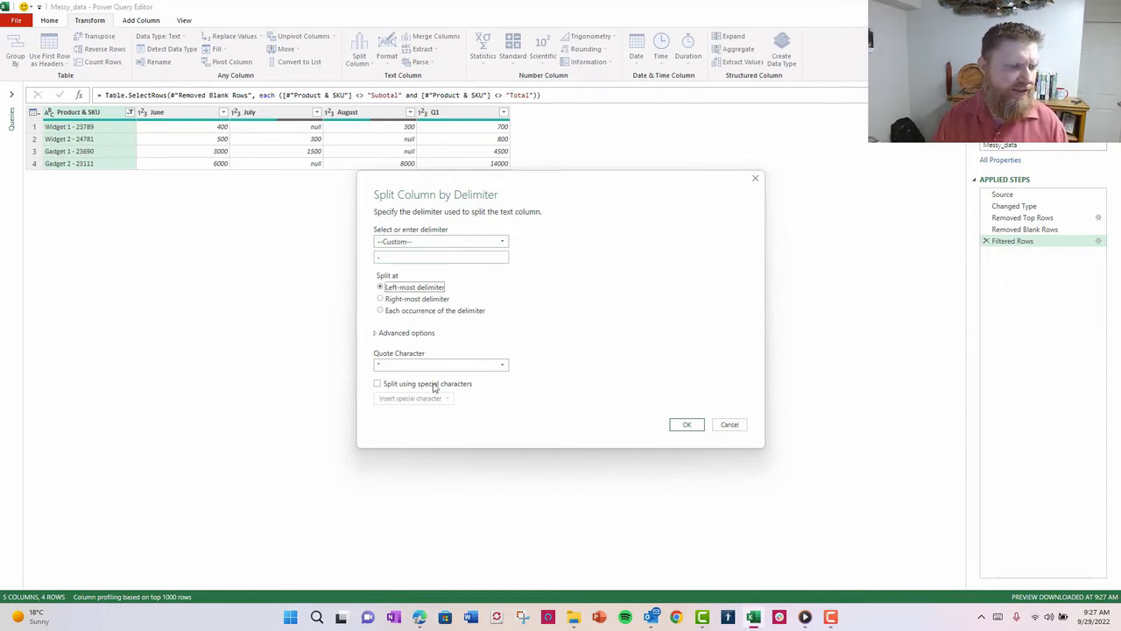
left_click(693, 426)
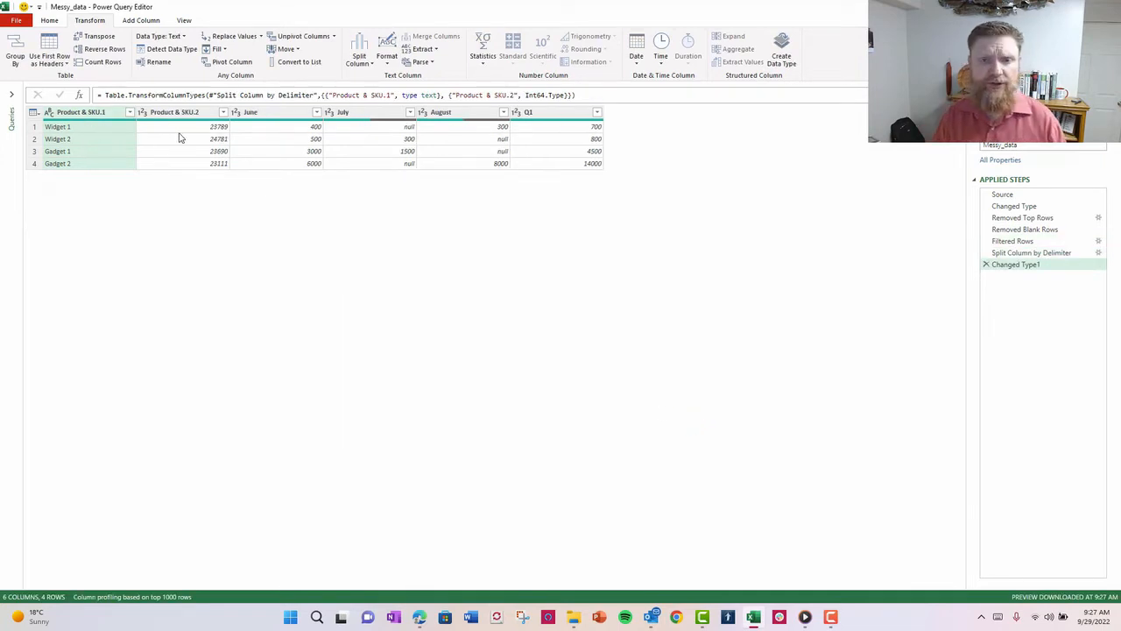
- Rename the two columns produced by the split as Product and SKU
double_click(94, 113)
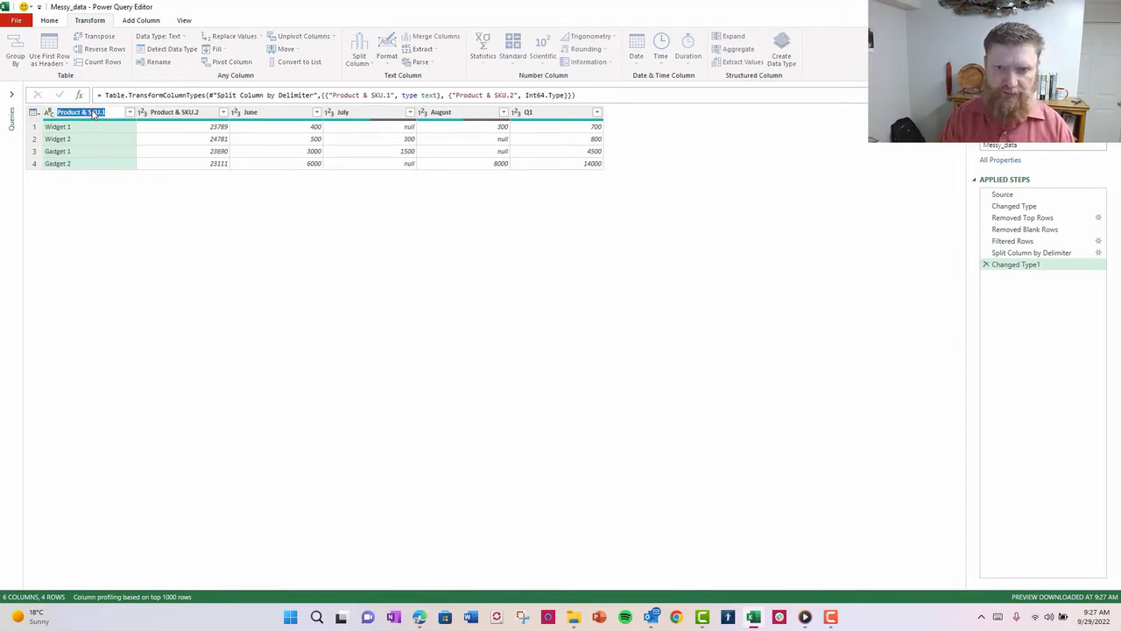
type("Product")
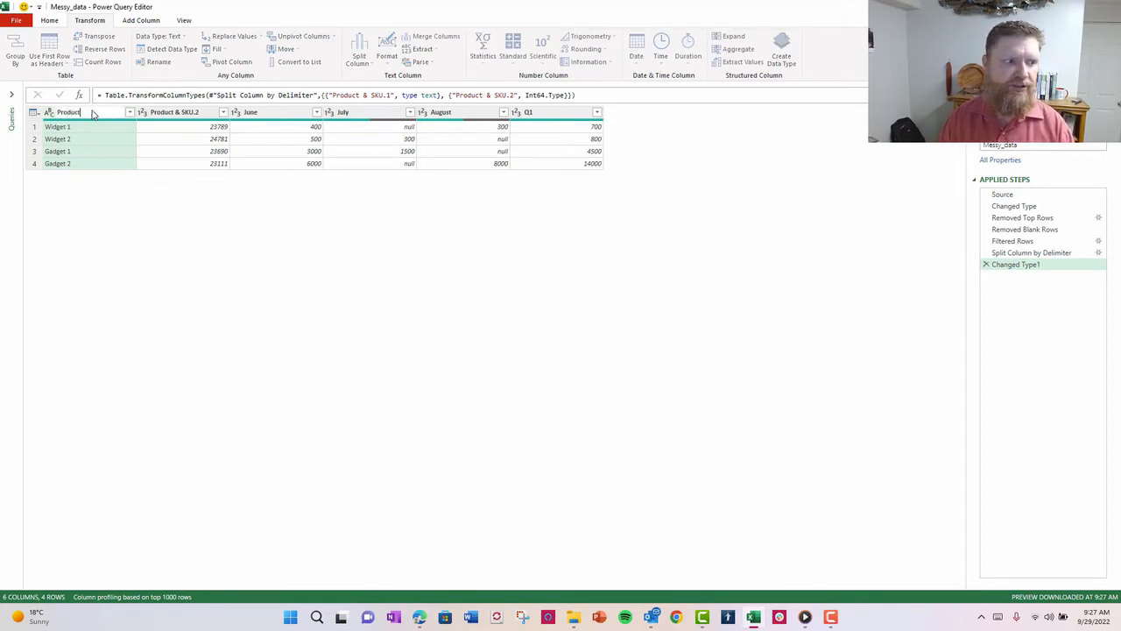
double_click(171, 120)
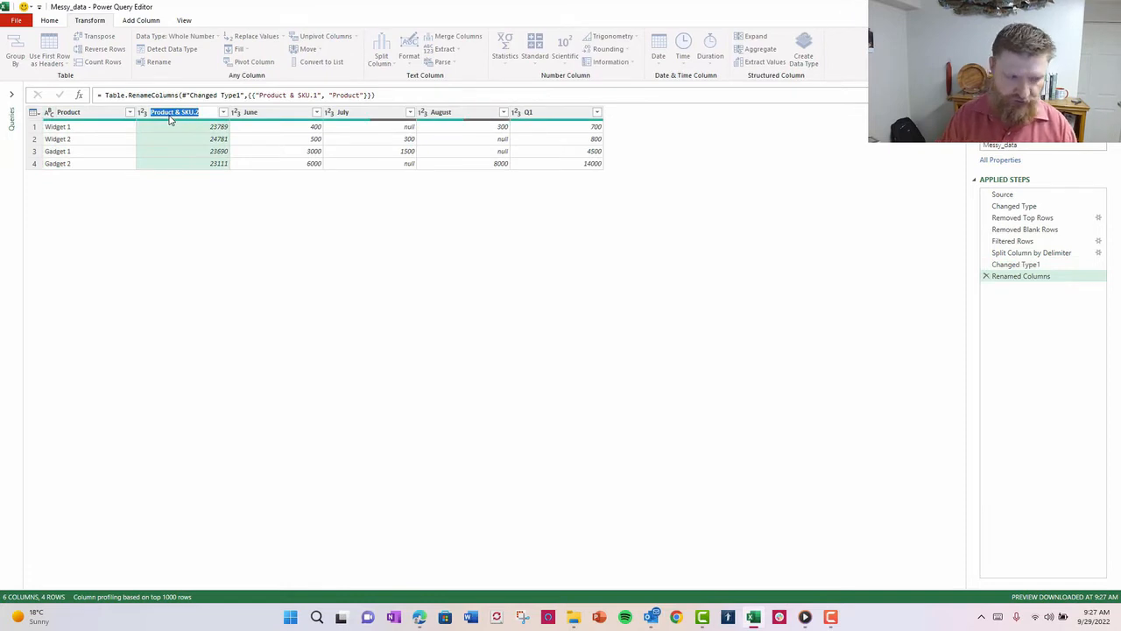
type("SKU")
key("Return")
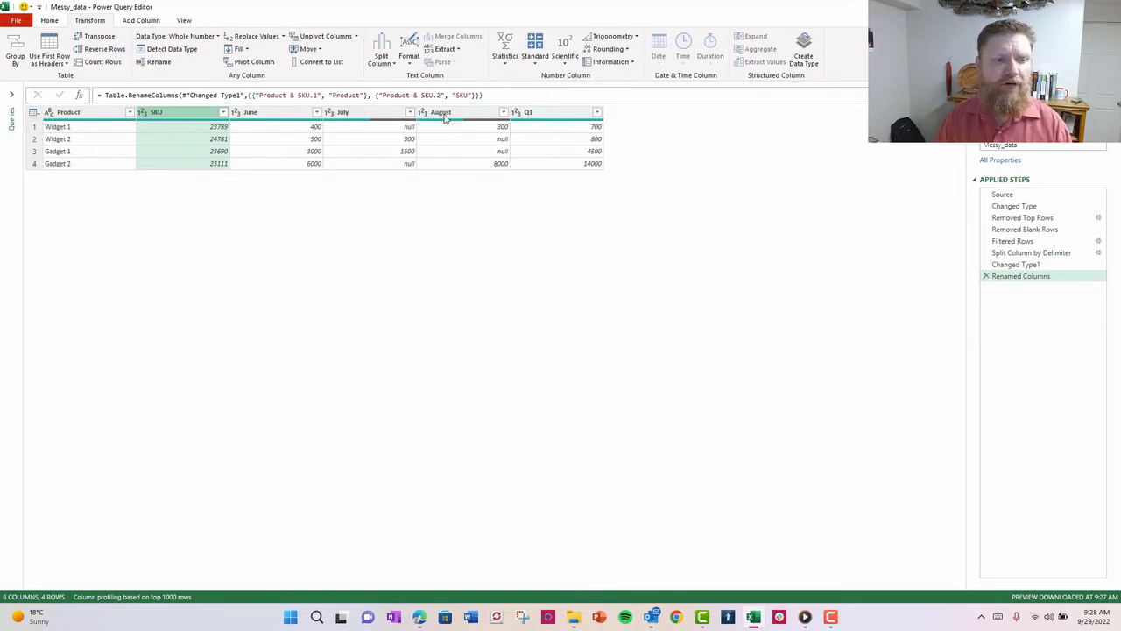
- Remove the Q1 column from the Messy_data query
left_click(557, 113)
right_click(557, 112)
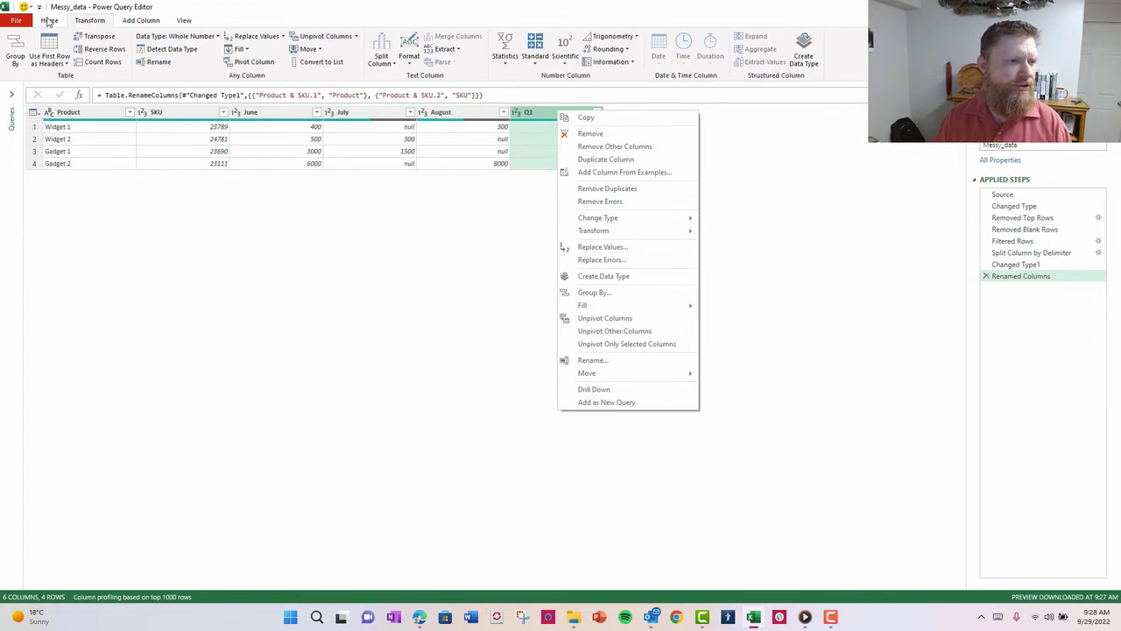
left_click(602, 136)
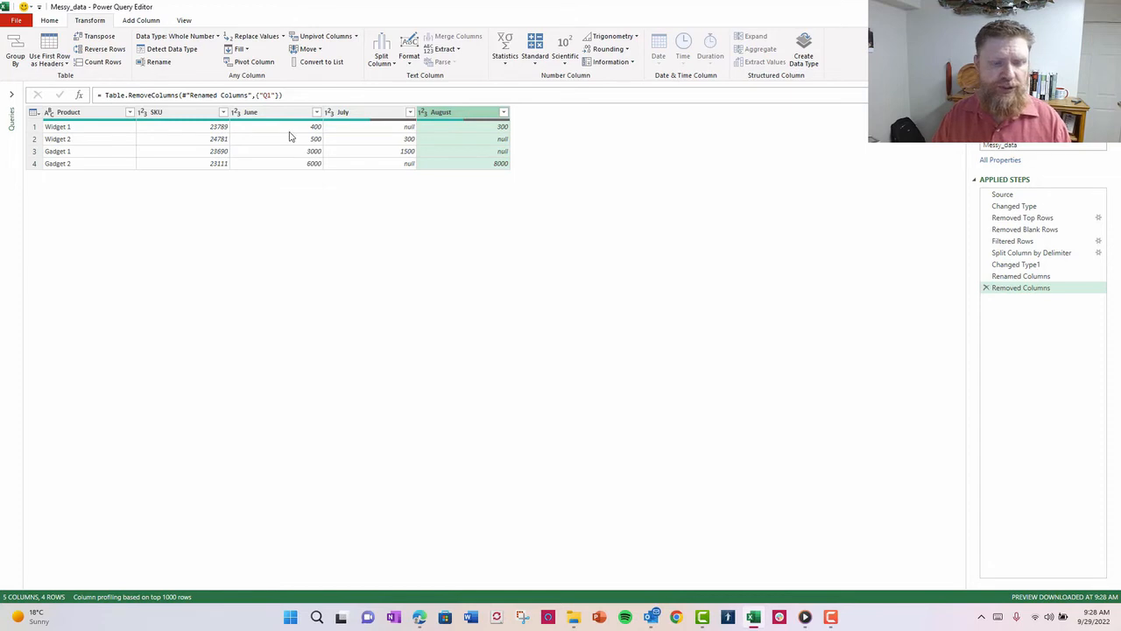
- Replace the null values with 0 in the June, July and August columns
left_click(390, 128)
left_click(394, 164)
left_click(491, 140)
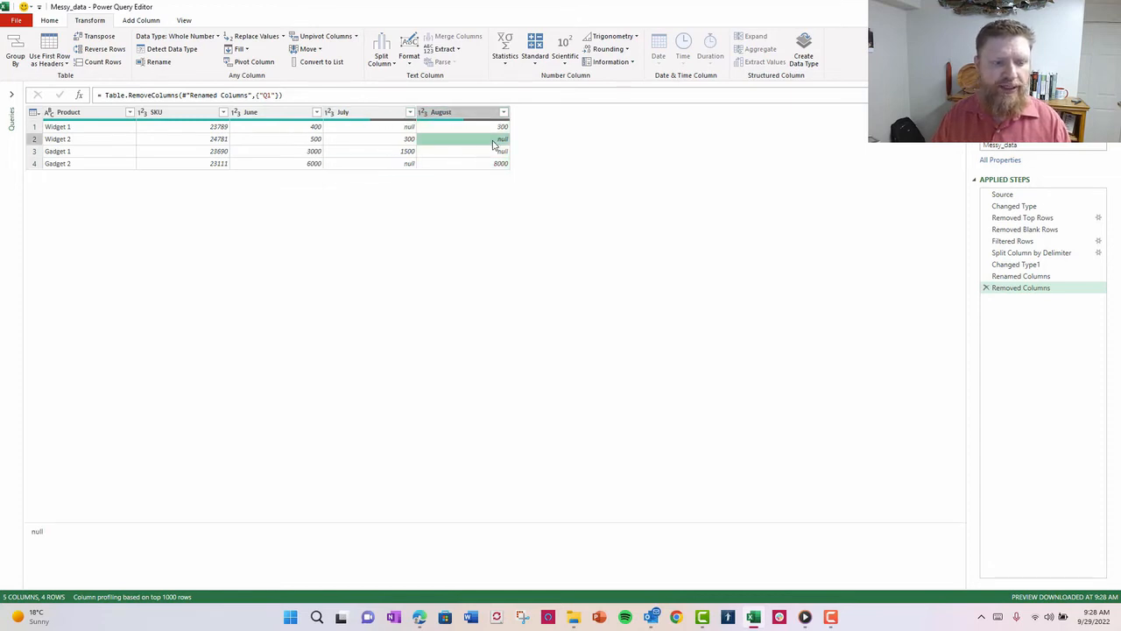
right_click(493, 144)
left_click(384, 128)
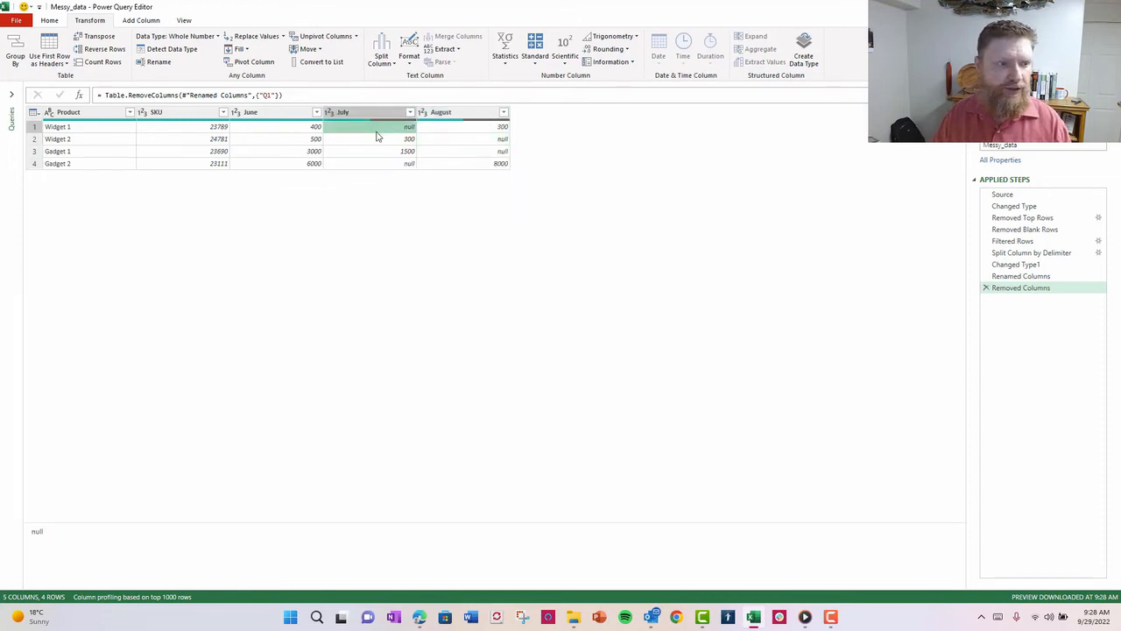
left_click(294, 117)
left_click(356, 118, "shift")
left_click(448, 117, "shift")
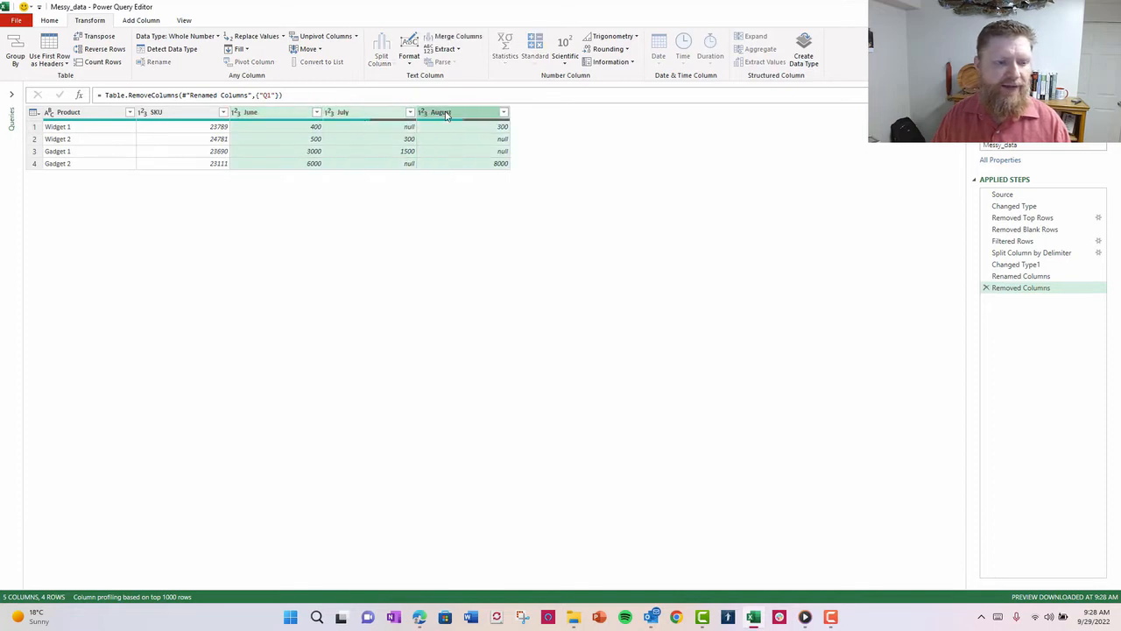
right_click(450, 117)
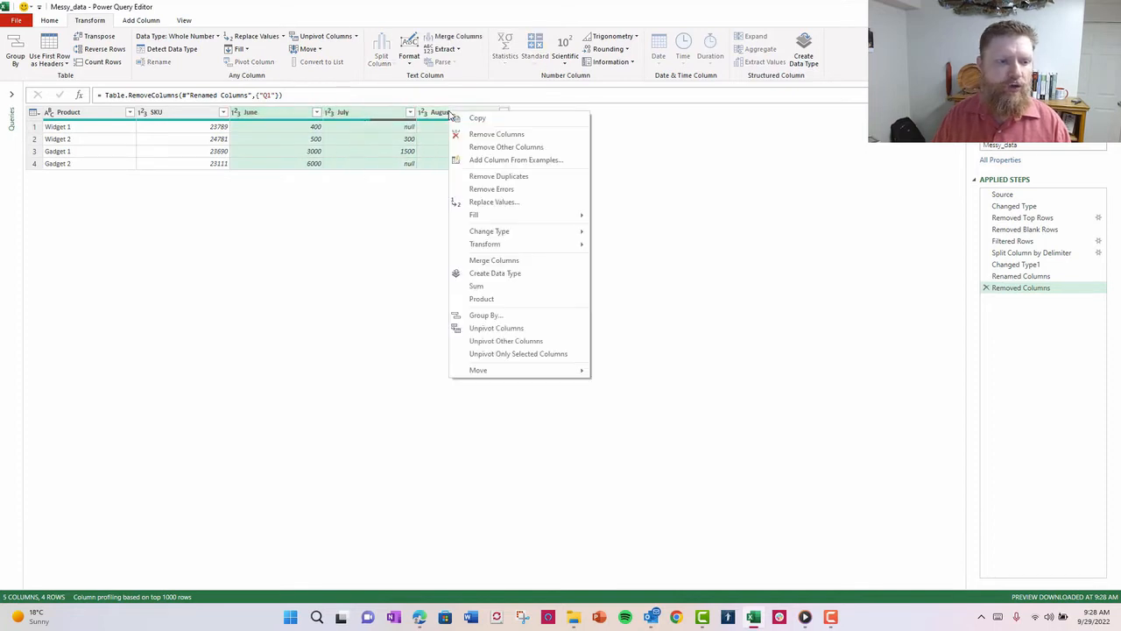
left_click(499, 201)
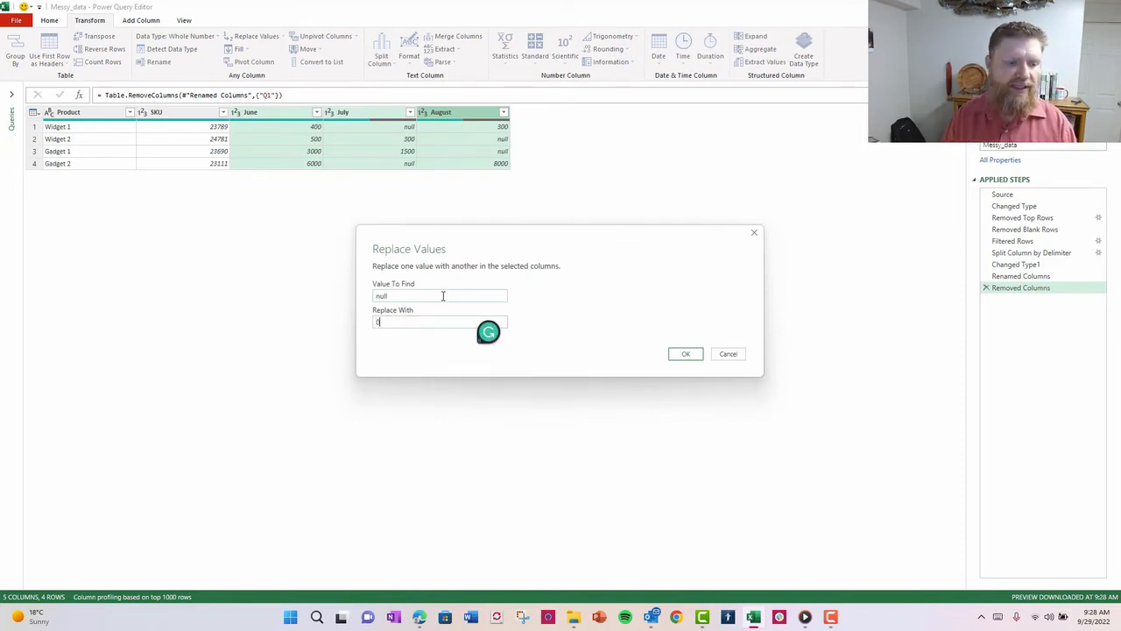
left_click(686, 353)
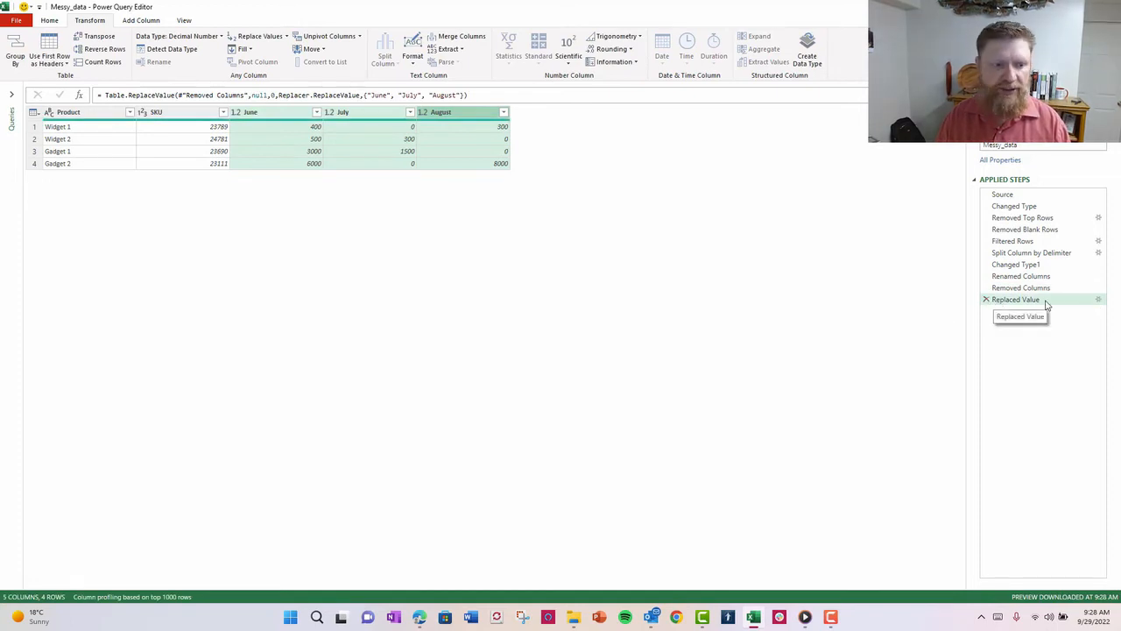
- Rename the June, July and August columns as 06/01/2022, 07/01/2022 and 08/01/2022
double_click(267, 115)
type("06/01/")
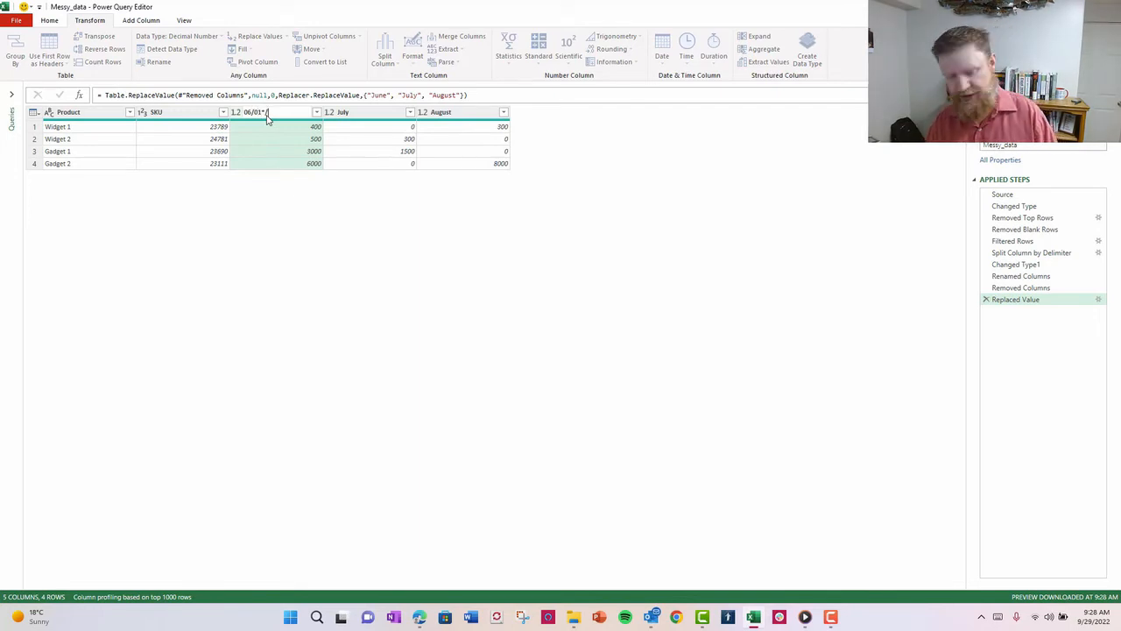
key("BackSpace")
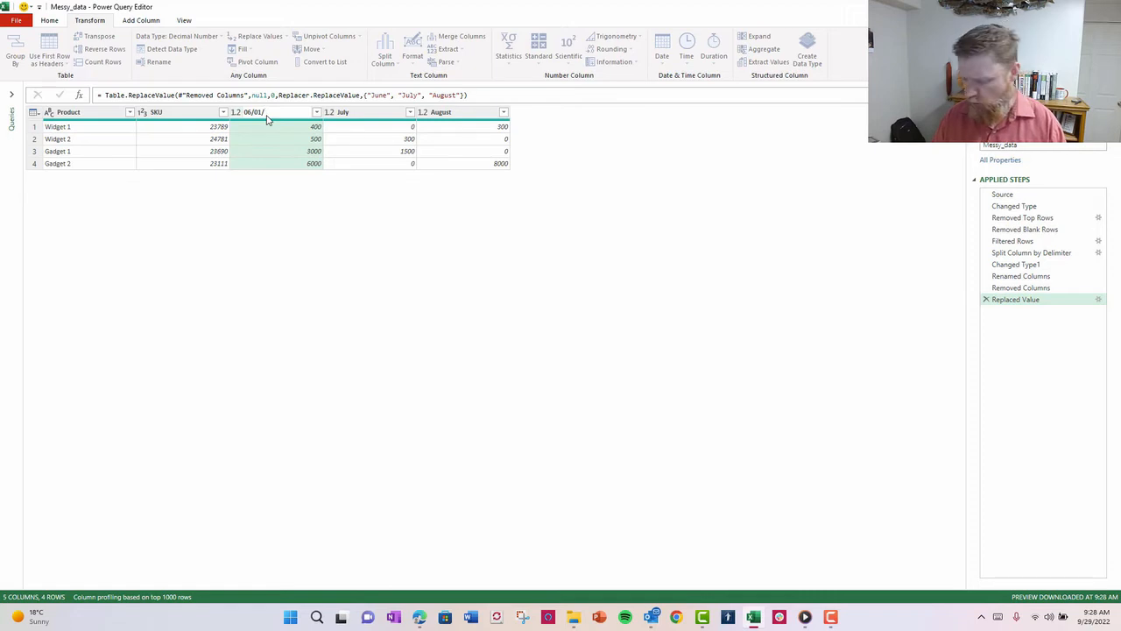
type("/2022")
key("Return")
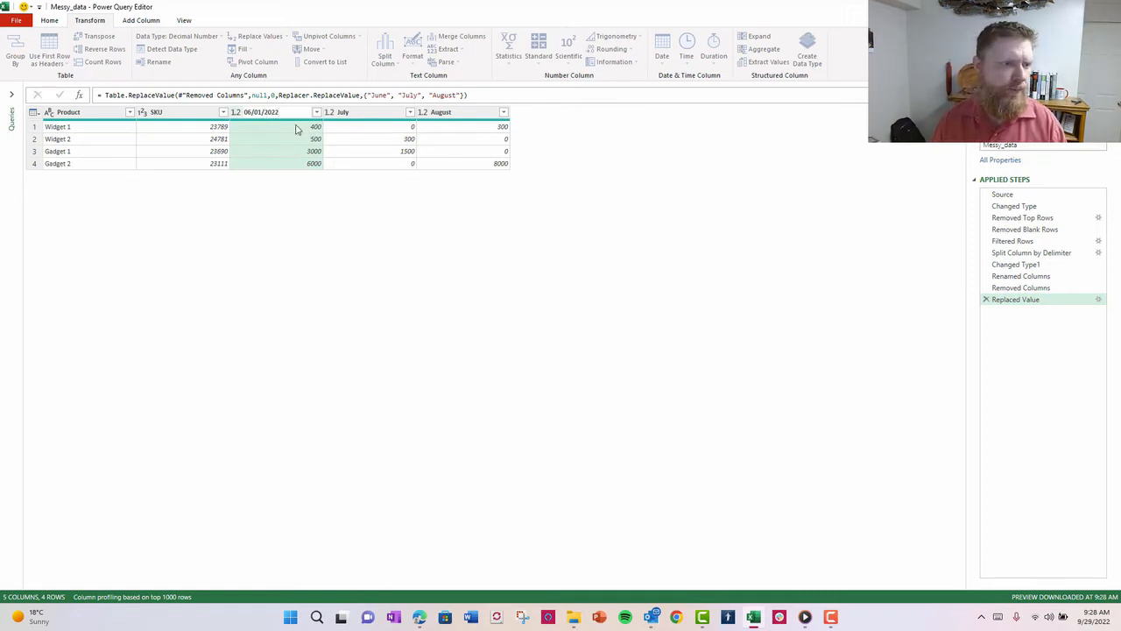
left_click(352, 118)
double_click(352, 117)
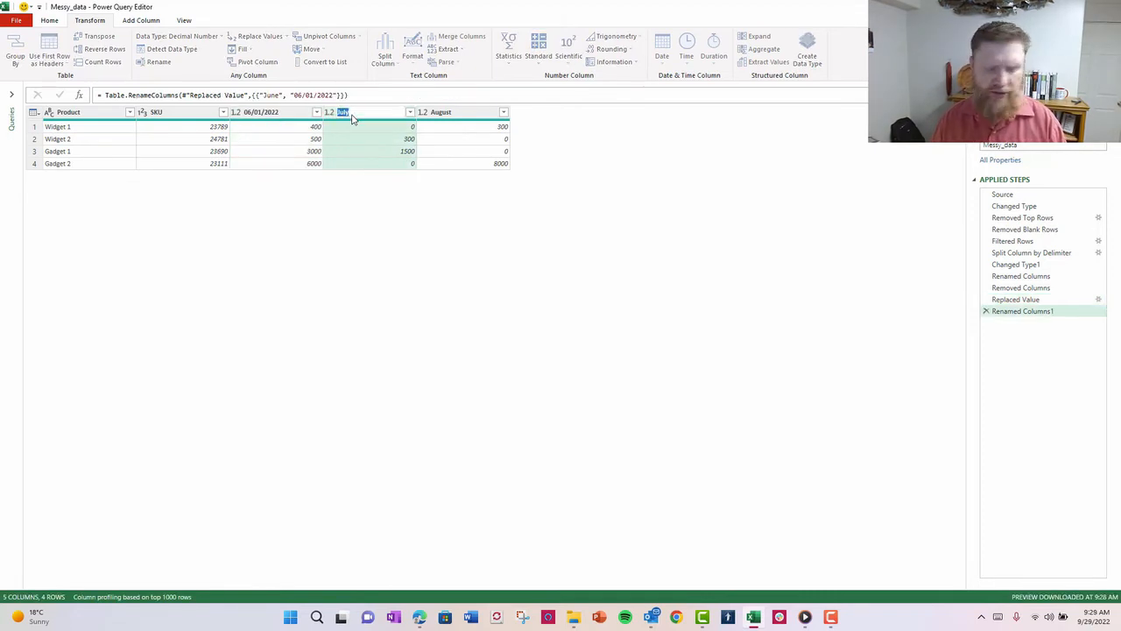
type("07/01/2022")
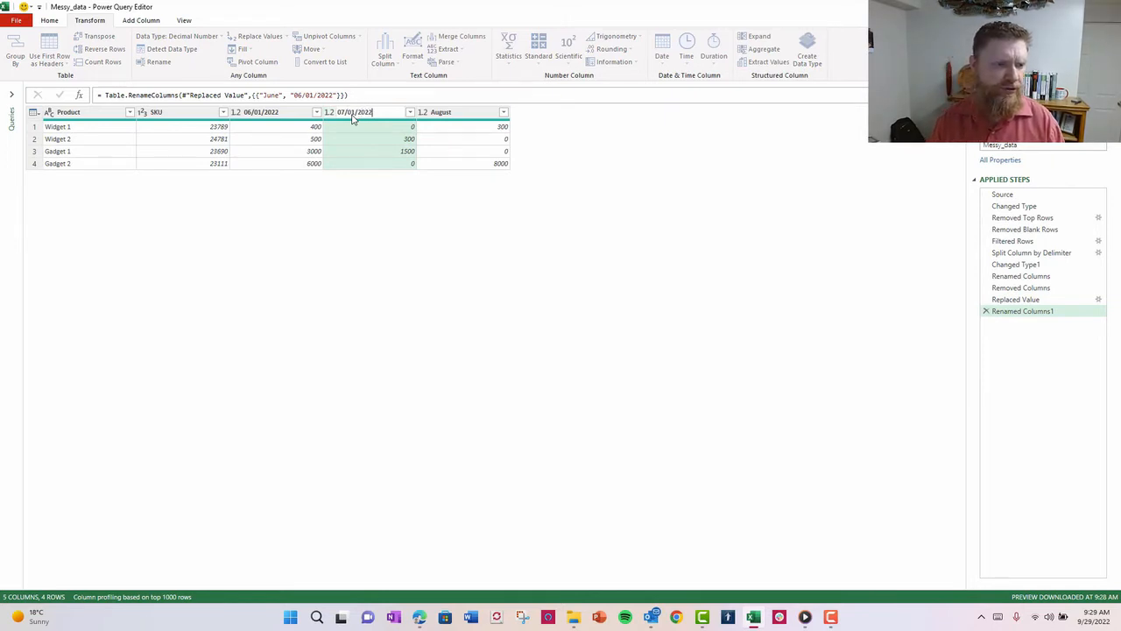
key("Return")
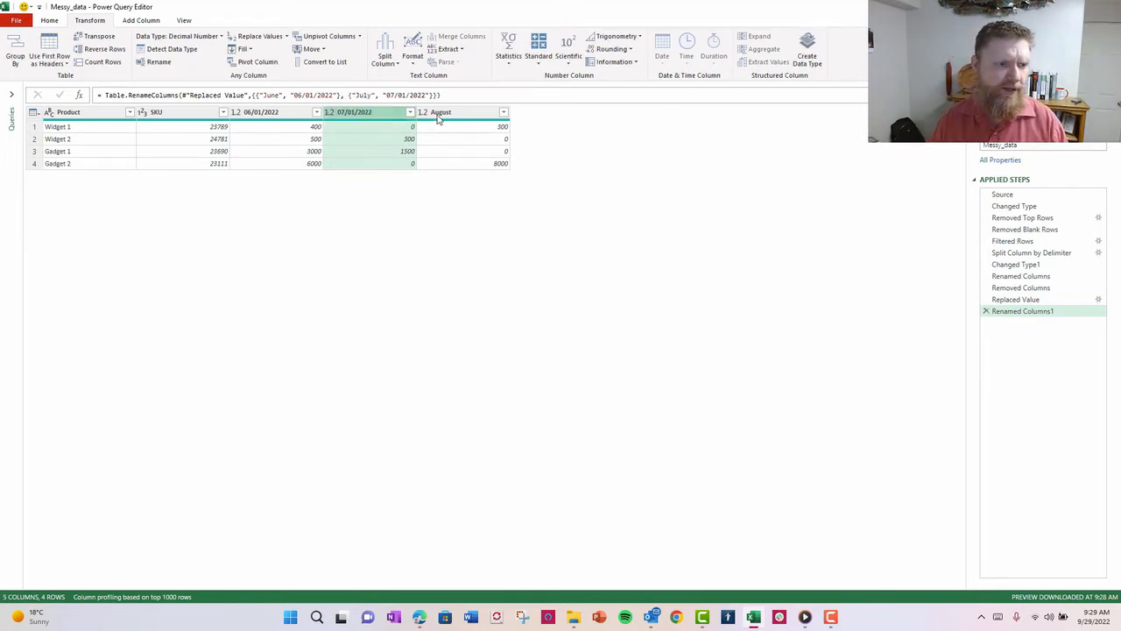
double_click(439, 114)
type("08/01/2022")
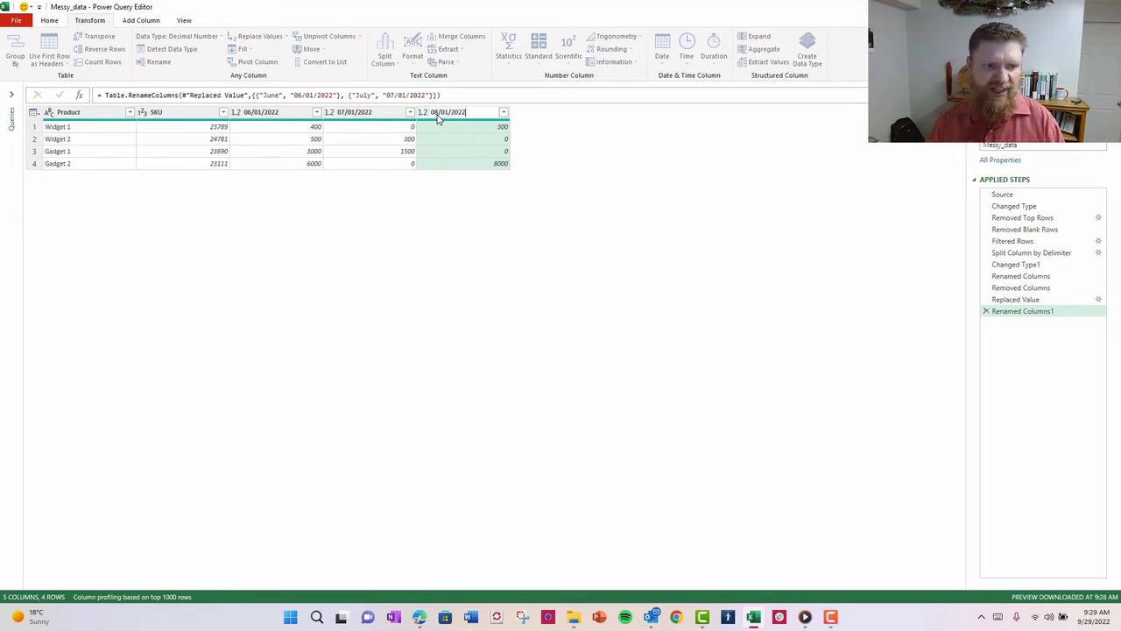
key("Return")
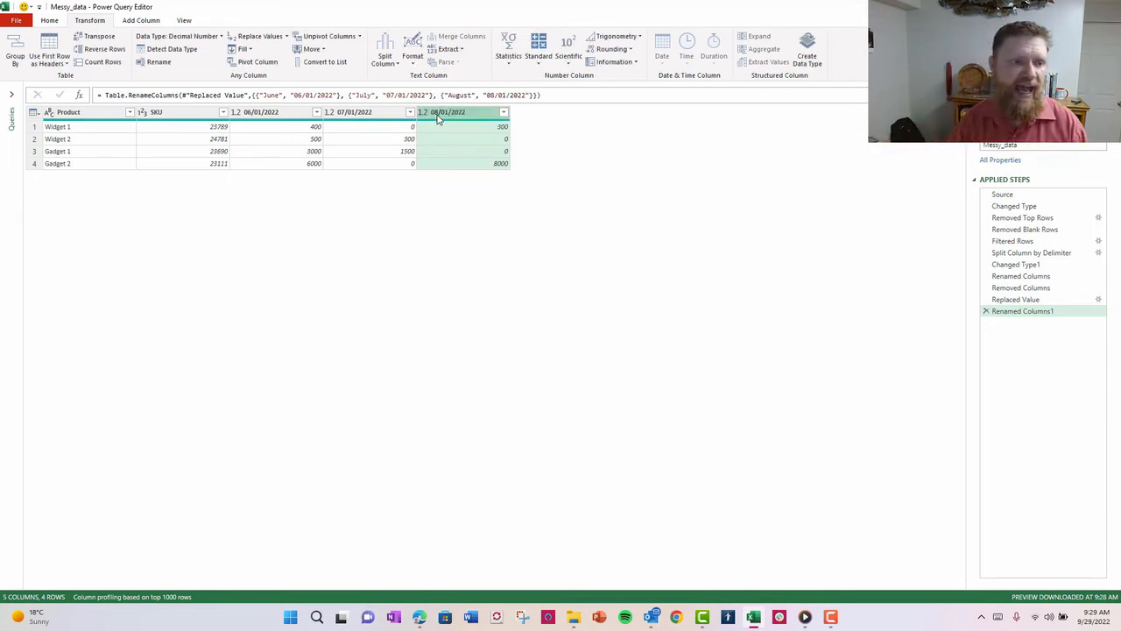
- Unpivot all columns other than Product and SKU
left_click(91, 119)
left_click(173, 115, "ctrl")
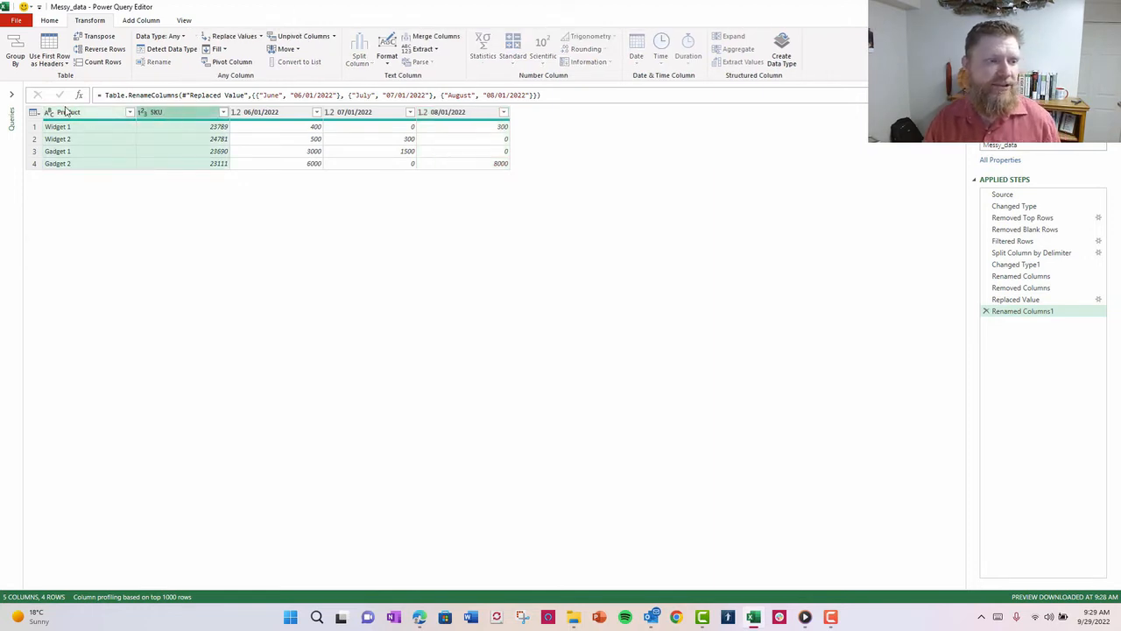
left_click(333, 36)
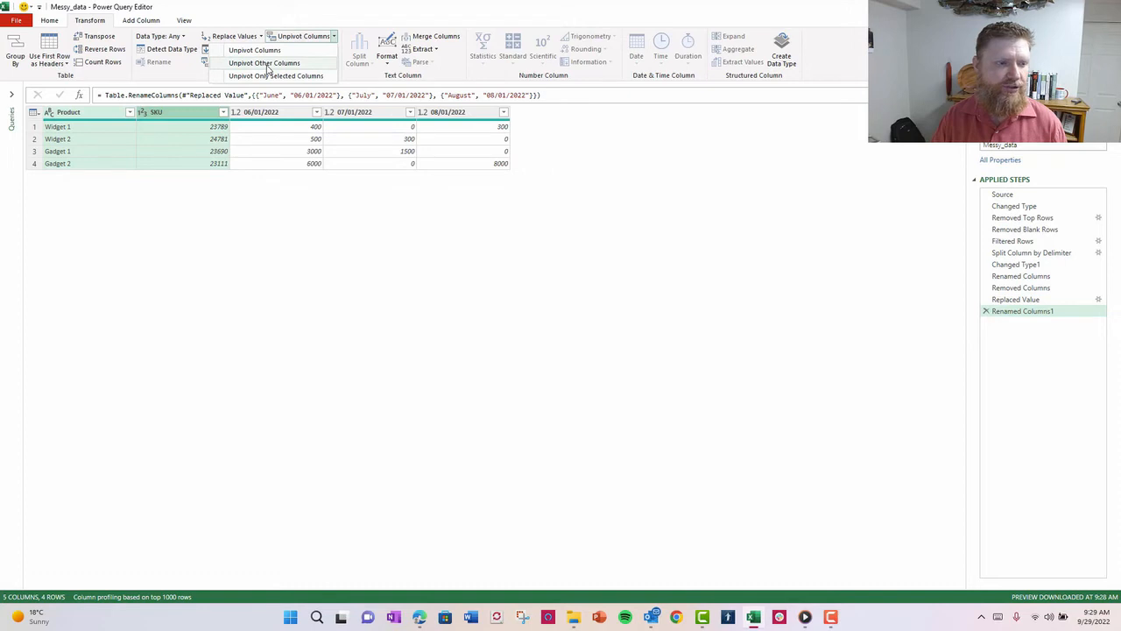
left_click(267, 66)
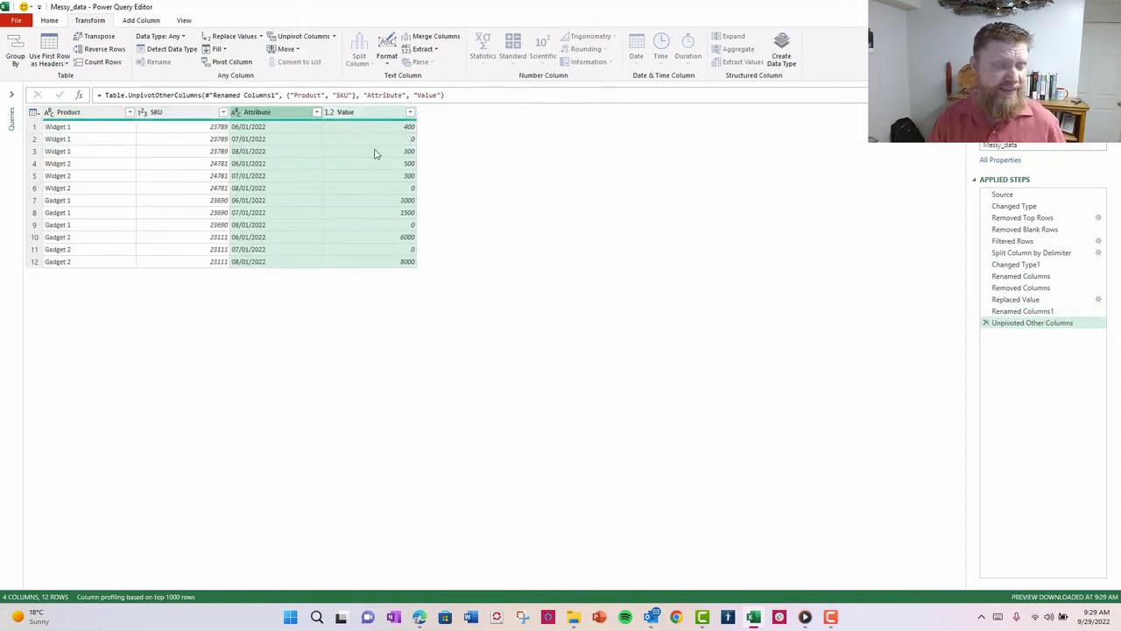
- Change the data type of the Attribute column to Date
left_click(234, 112)
left_click(260, 115)
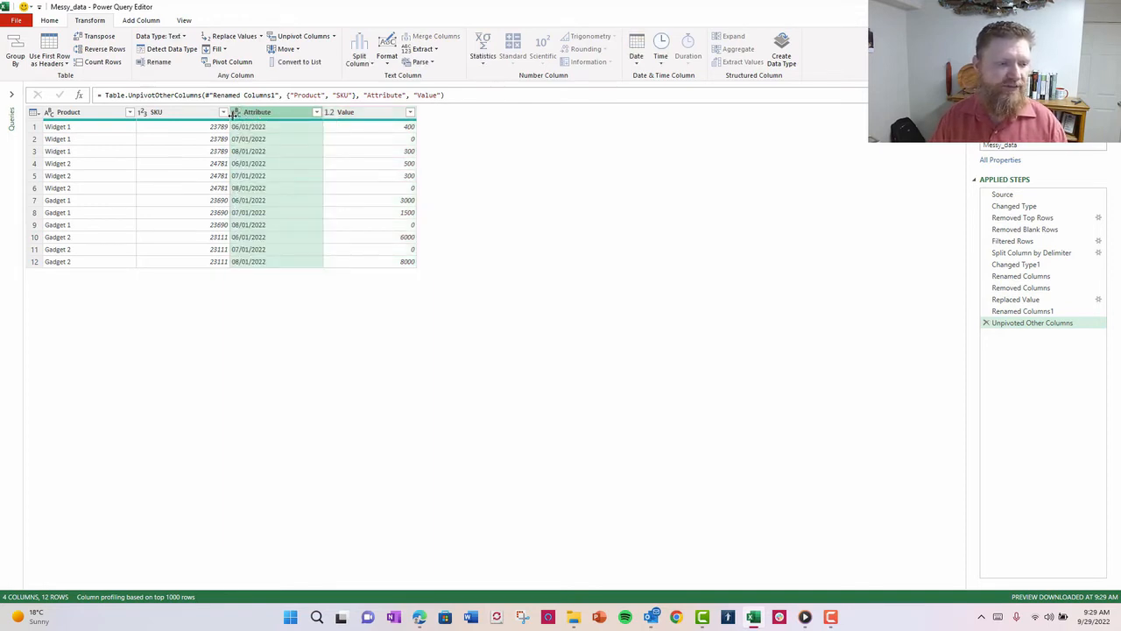
left_click(235, 113)
left_click(260, 192)
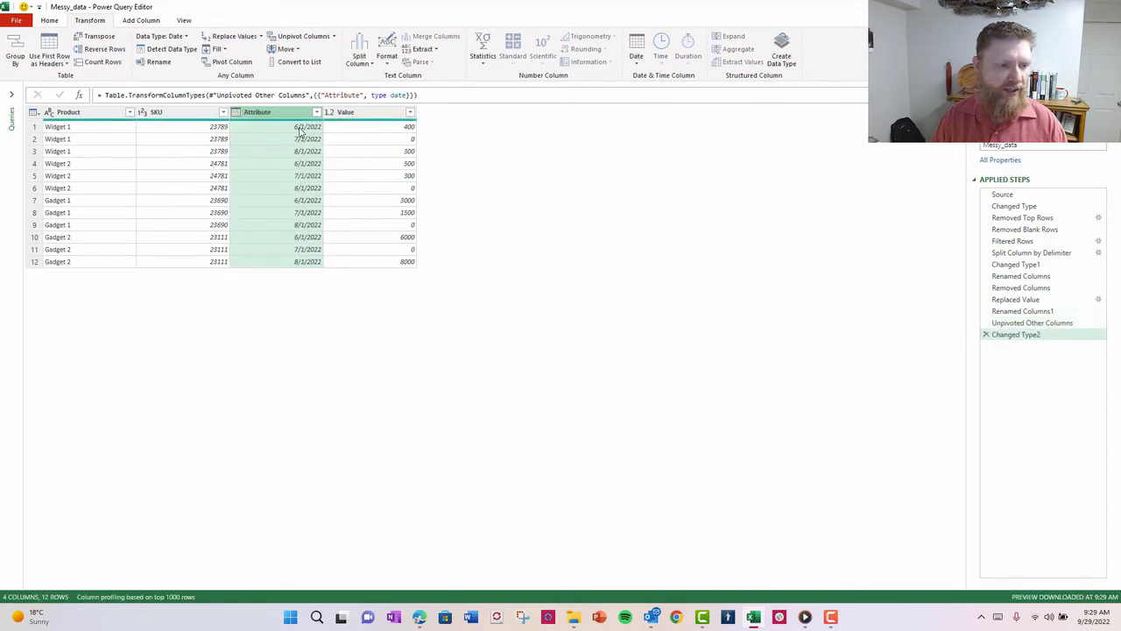
- Rename the Attribute column as Date and the Value column as Amount
double_click(262, 119)
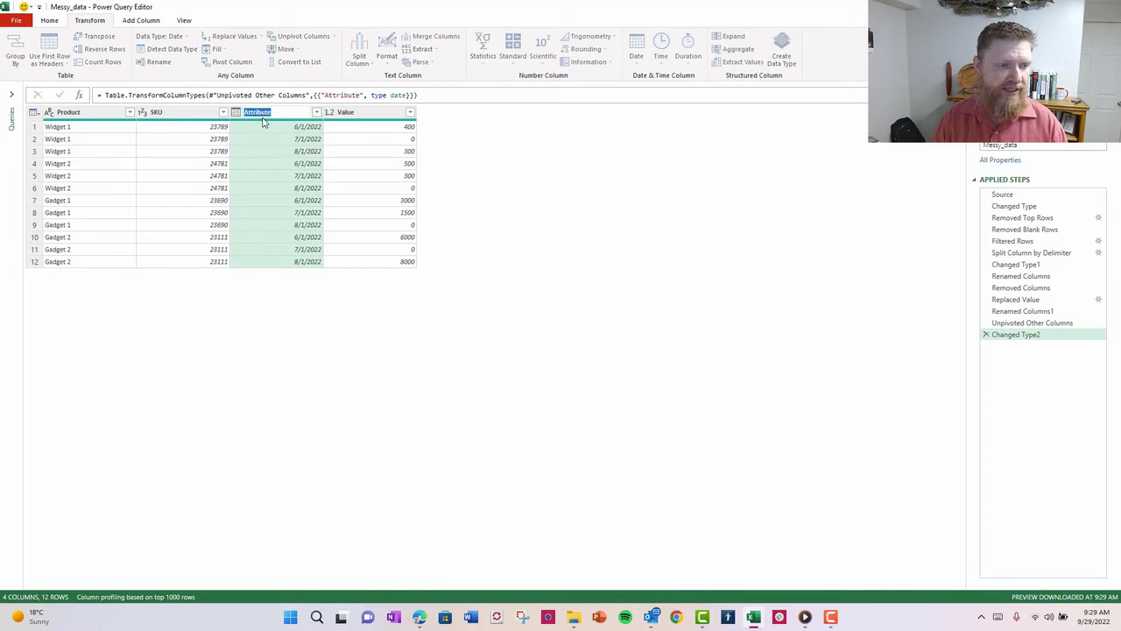
type("Da")
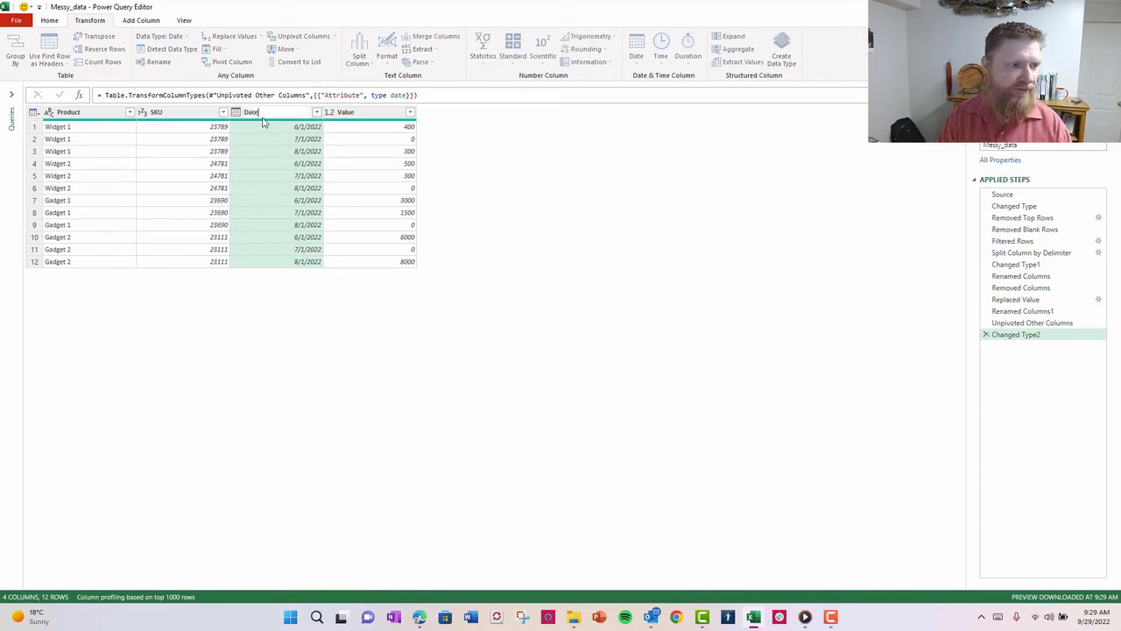
key("Return")
double_click(358, 114)
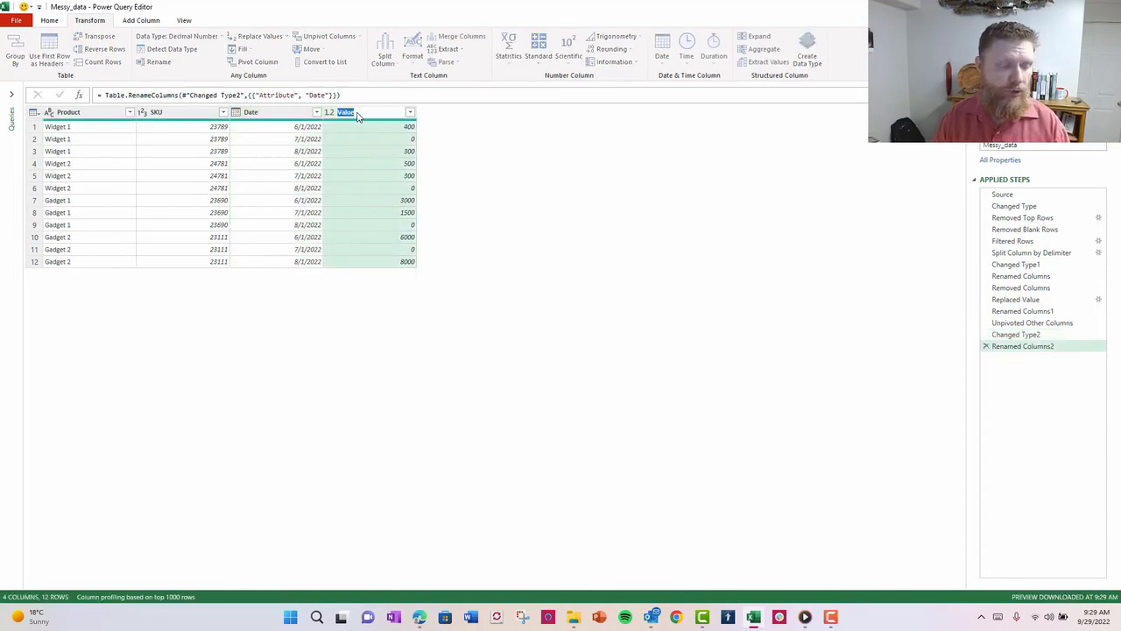
type("Amount")
key("Return")
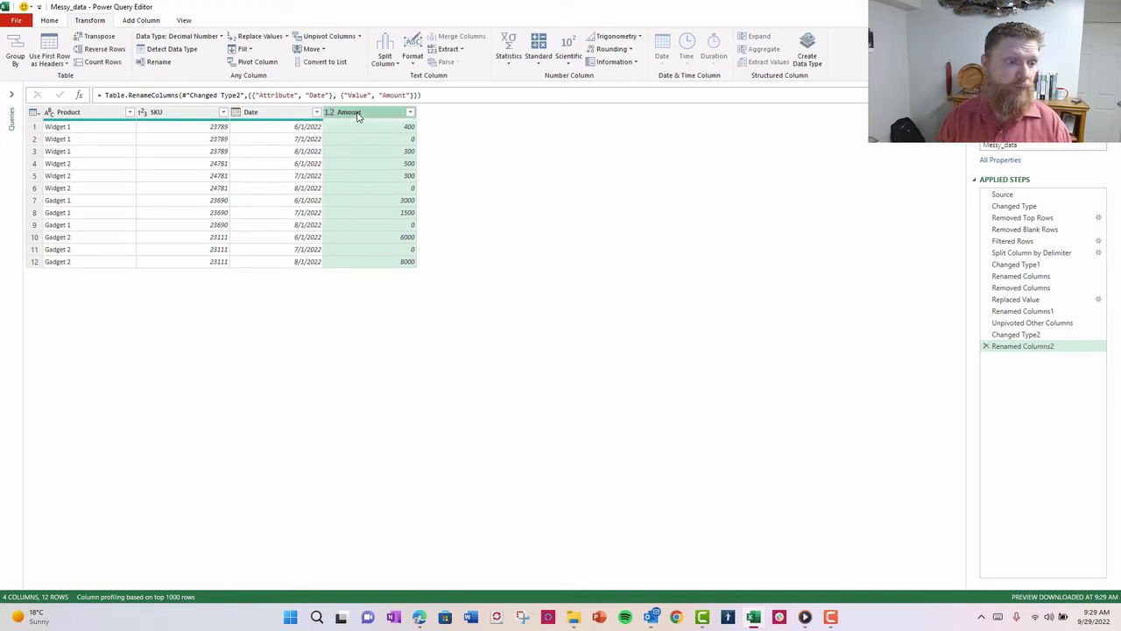
- Close the query and load it as a PivotTable Report at cell I21 of the existing Messy Data worksheet
left_click(16, 20)
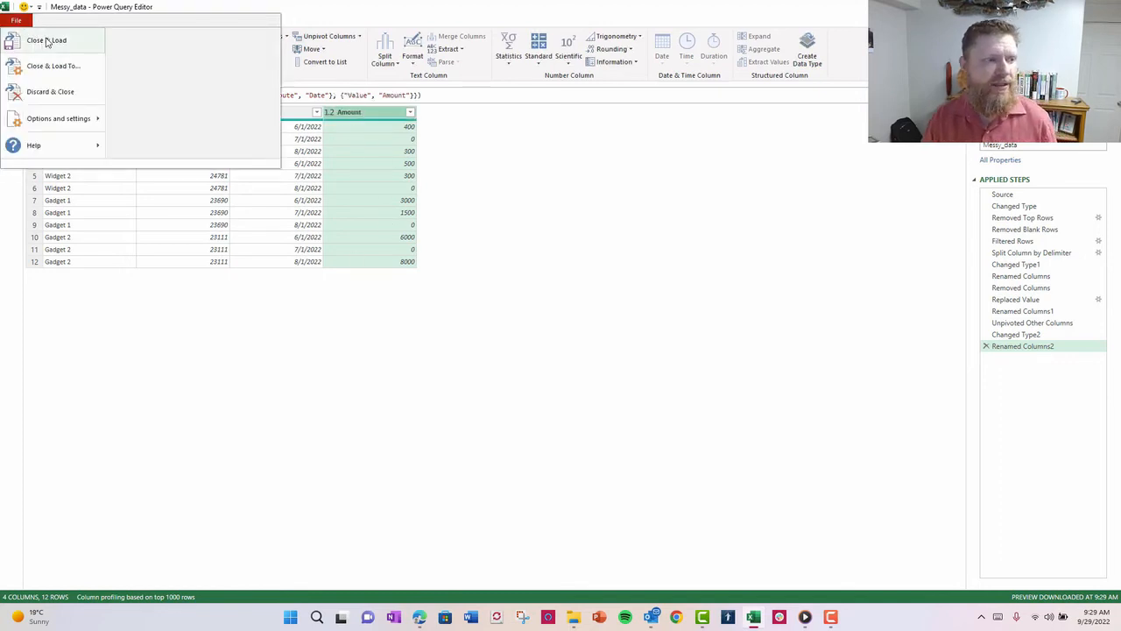
left_click(77, 70)
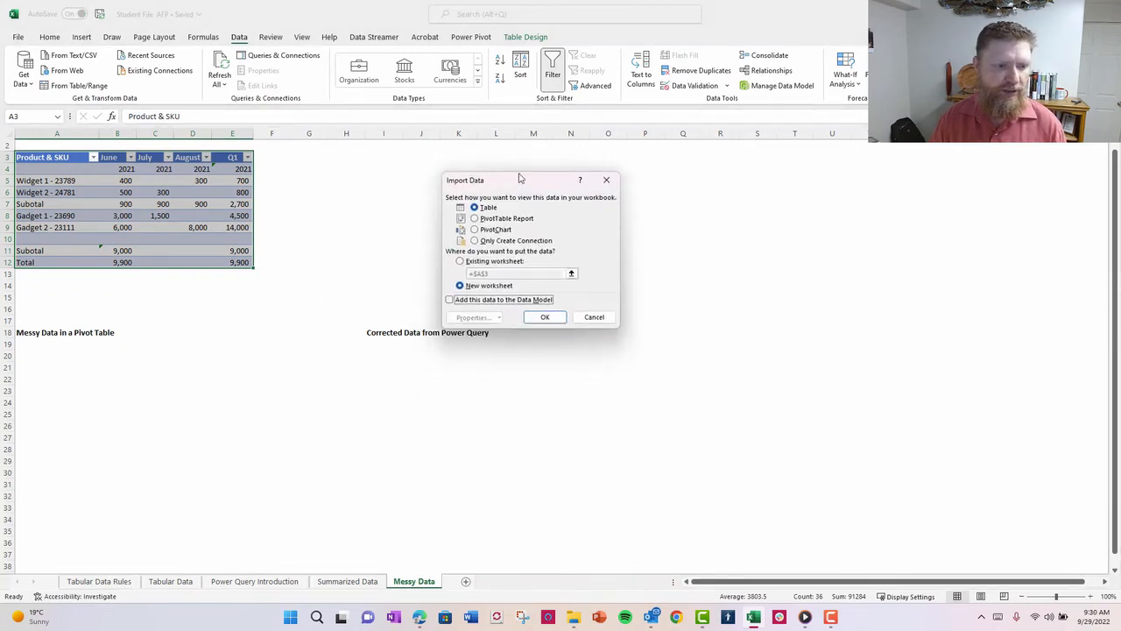
left_click(480, 208)
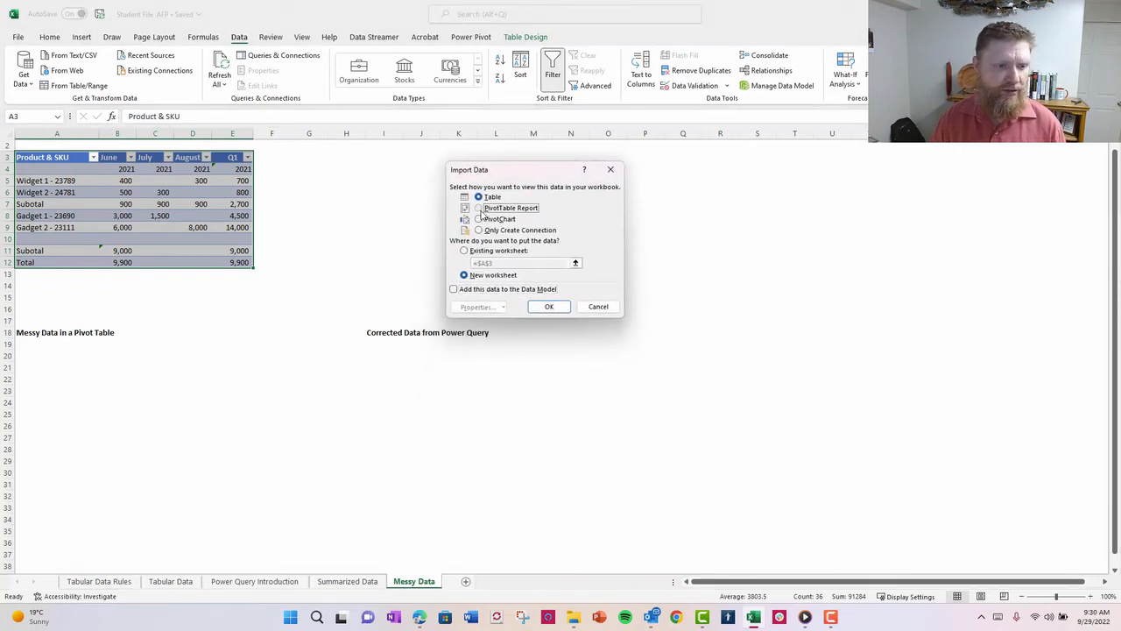
left_click(465, 249)
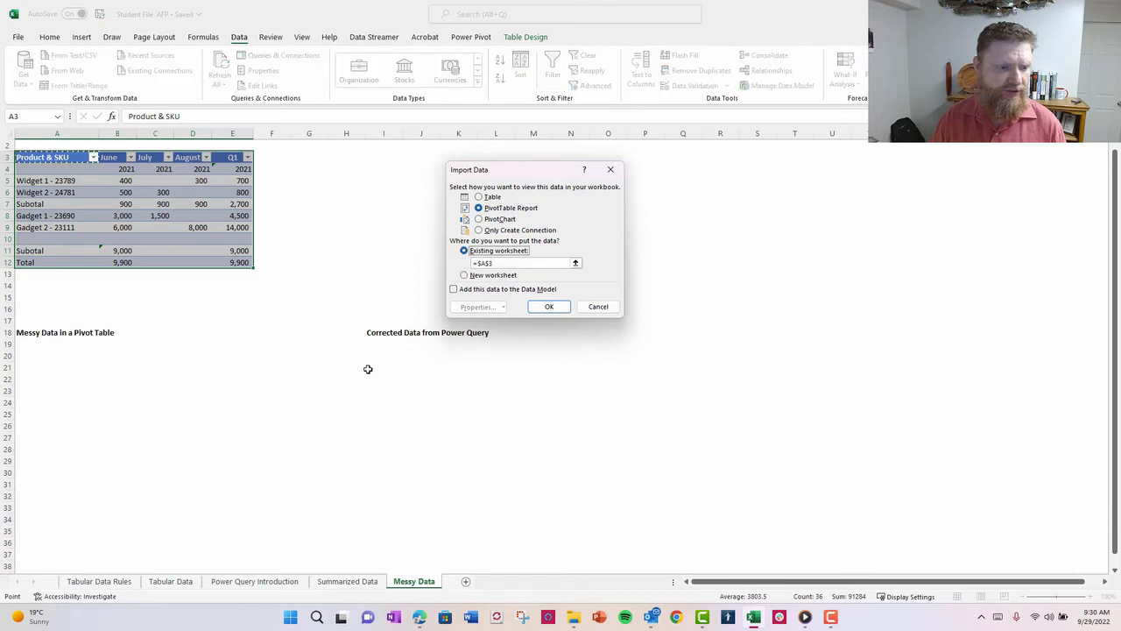
left_click(369, 367)
left_click(552, 307)
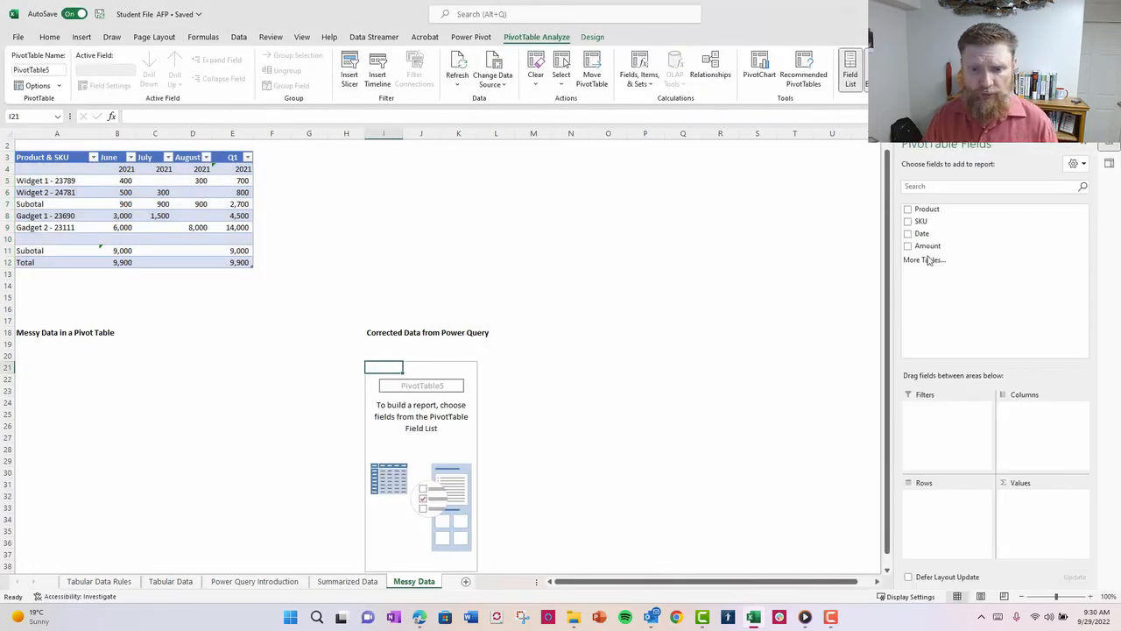
- Lay out the corrected-data PivotTable with Amount as values, Product as rows and Date as columns
left_click_drag(929, 246, 1046, 548)
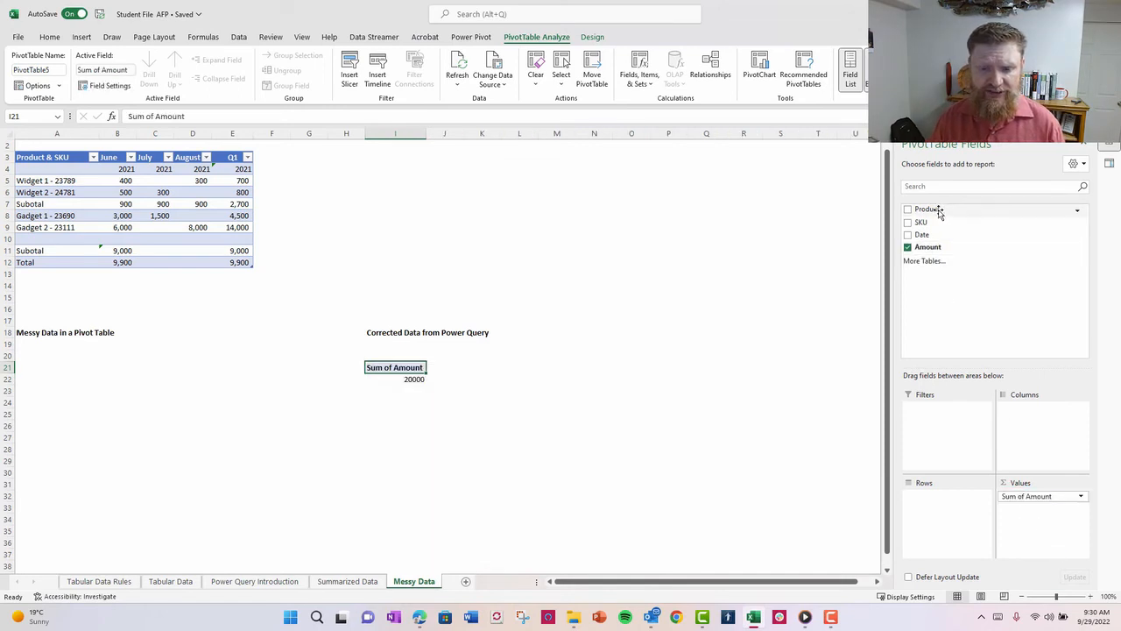
left_click_drag(929, 209, 920, 504)
left_click_drag(923, 233, 1022, 445)
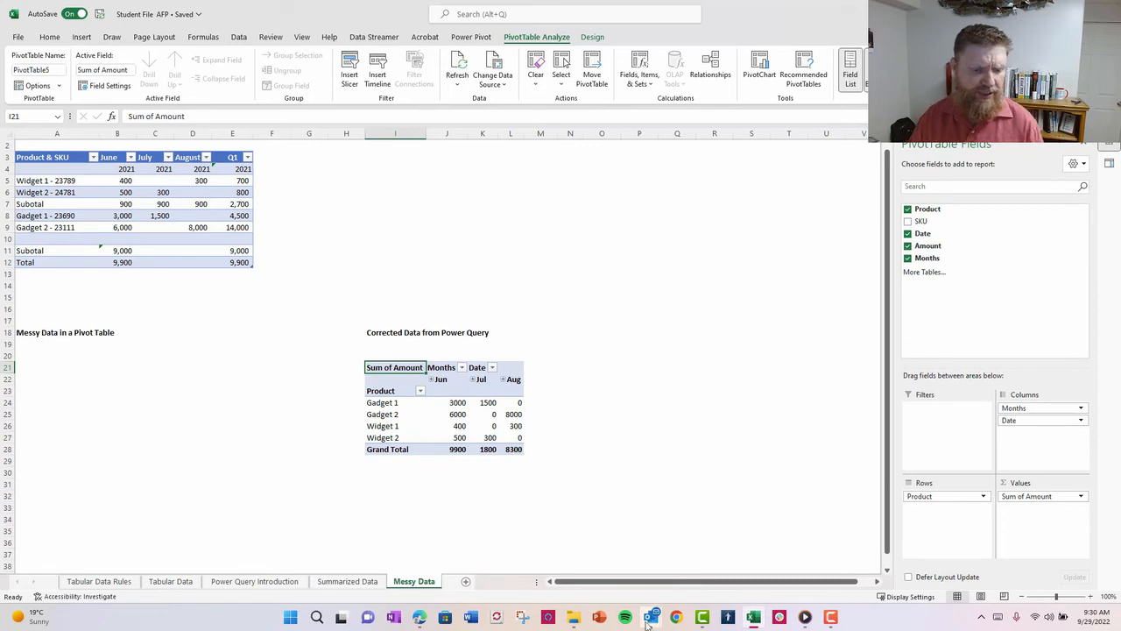
left_click_drag(578, 582, 536, 583)
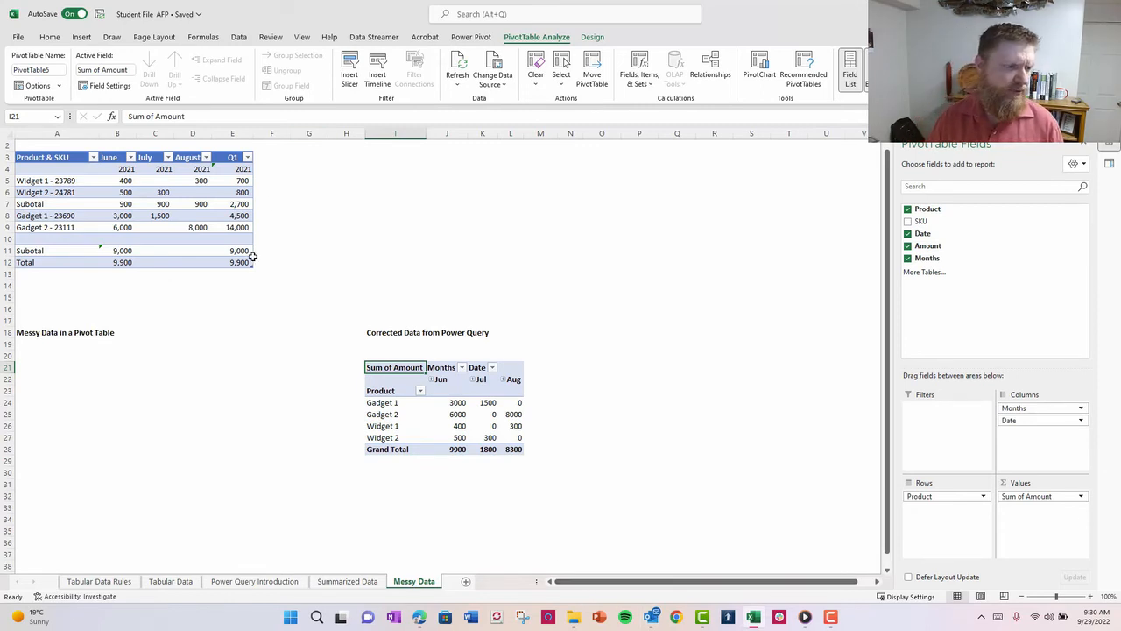
- Insert a PivotTable from the Messy_data table at cell A24 of the existing worksheet and add June as its values
left_click_drag(245, 262, 25, 170)
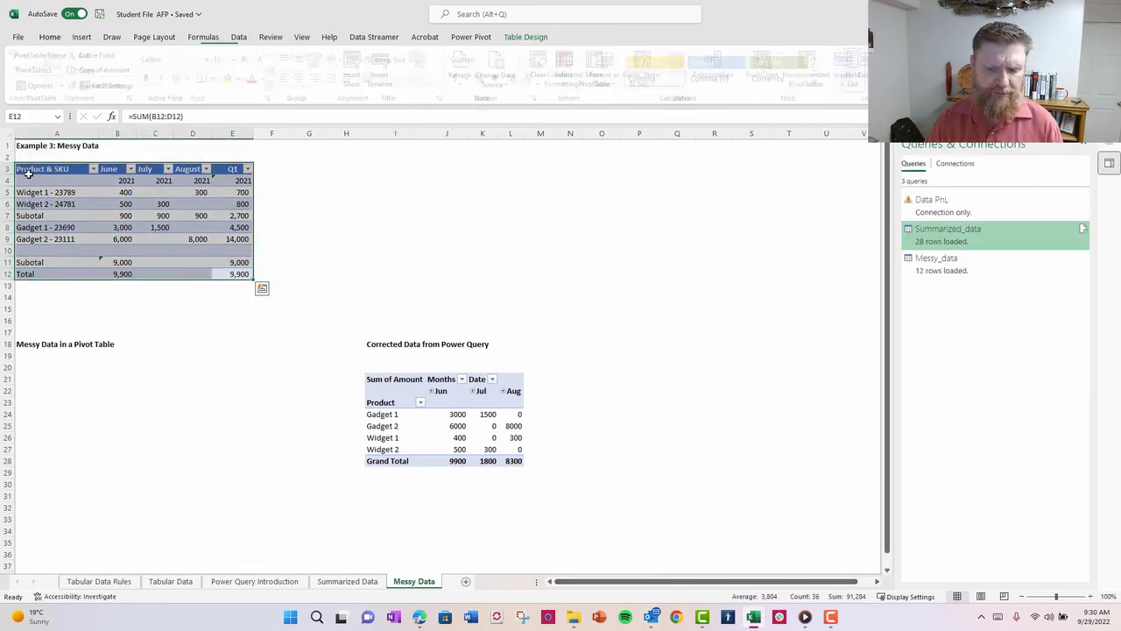
left_click(81, 37)
left_click(28, 77)
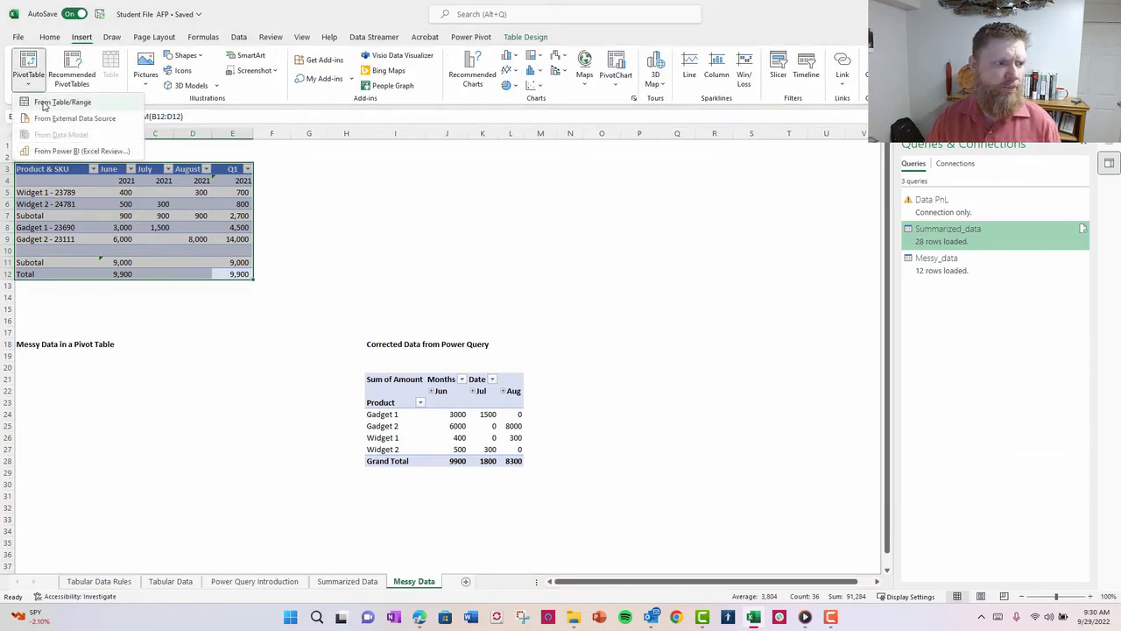
left_click(44, 105)
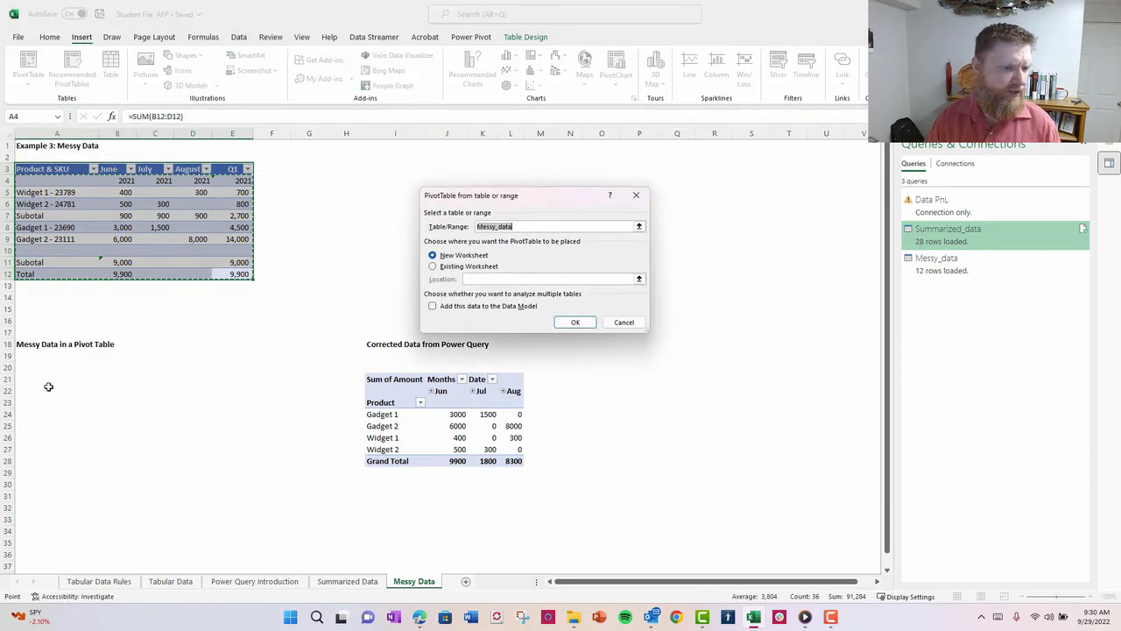
left_click(433, 266)
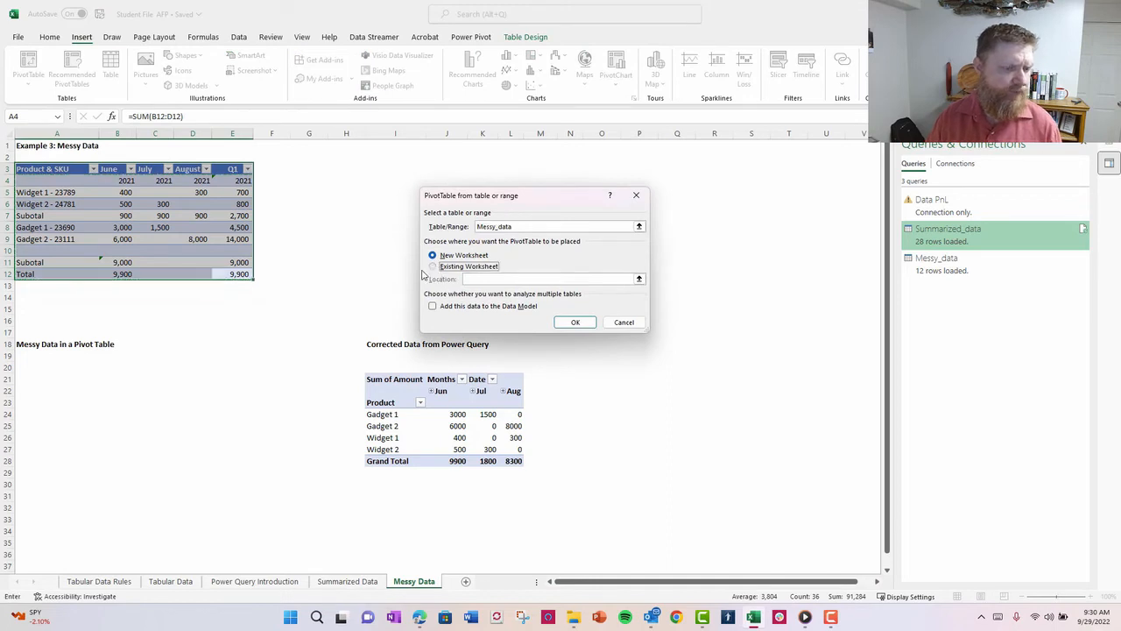
left_click(29, 411)
left_click(576, 322)
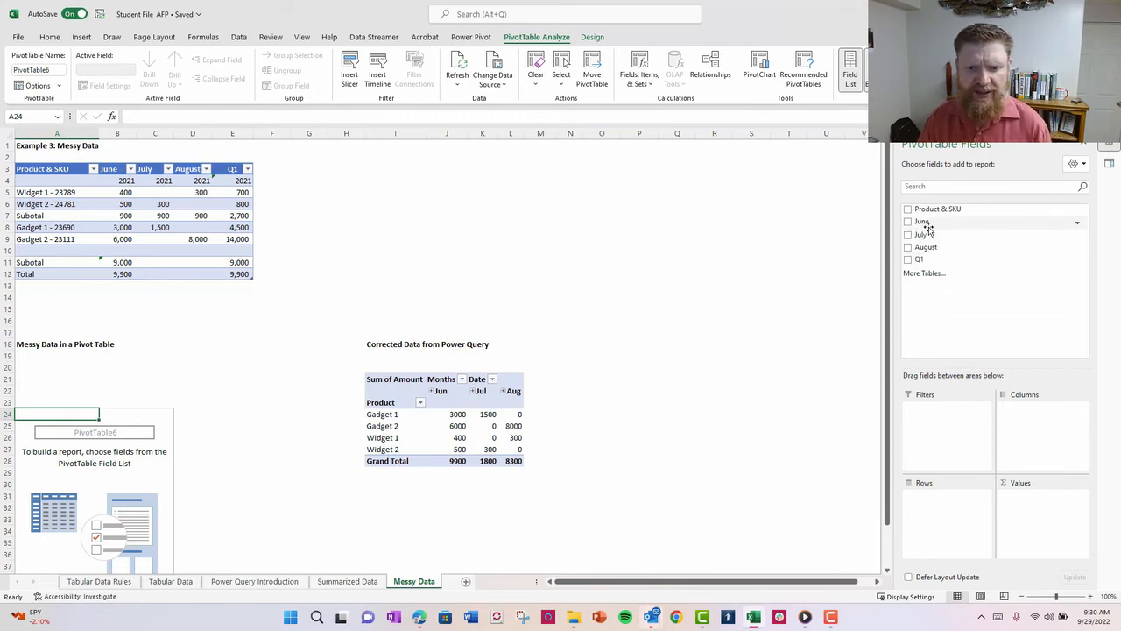
left_click_drag(922, 221, 1021, 510)
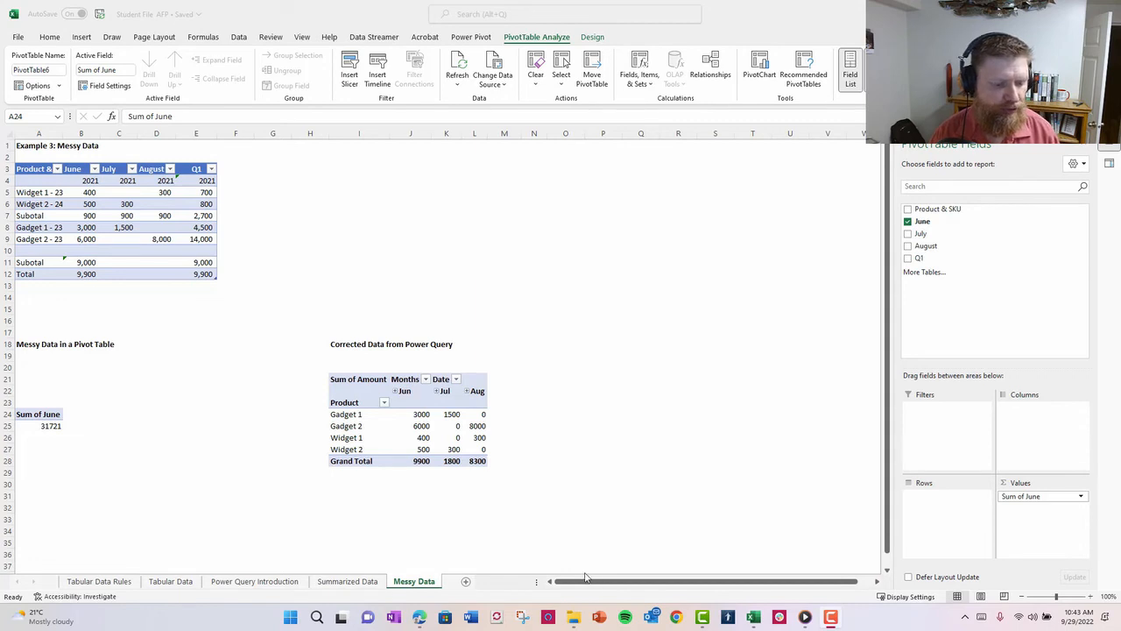
- Autofit the widths of columns B to E on the Tabular Data sheet
left_click(511, 586)
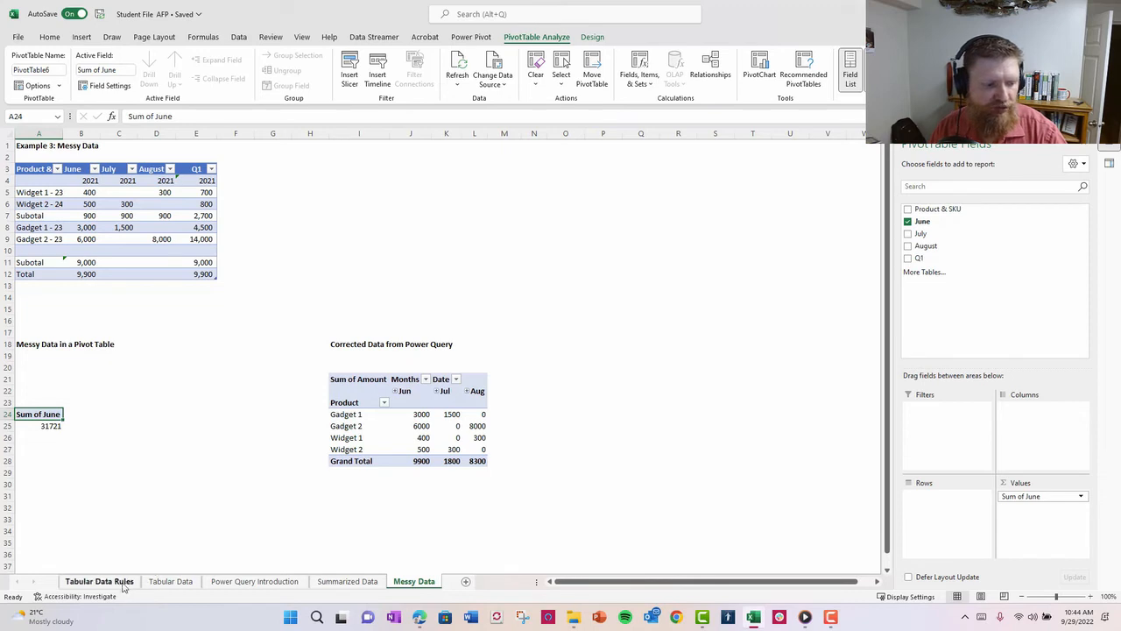
left_click(166, 584)
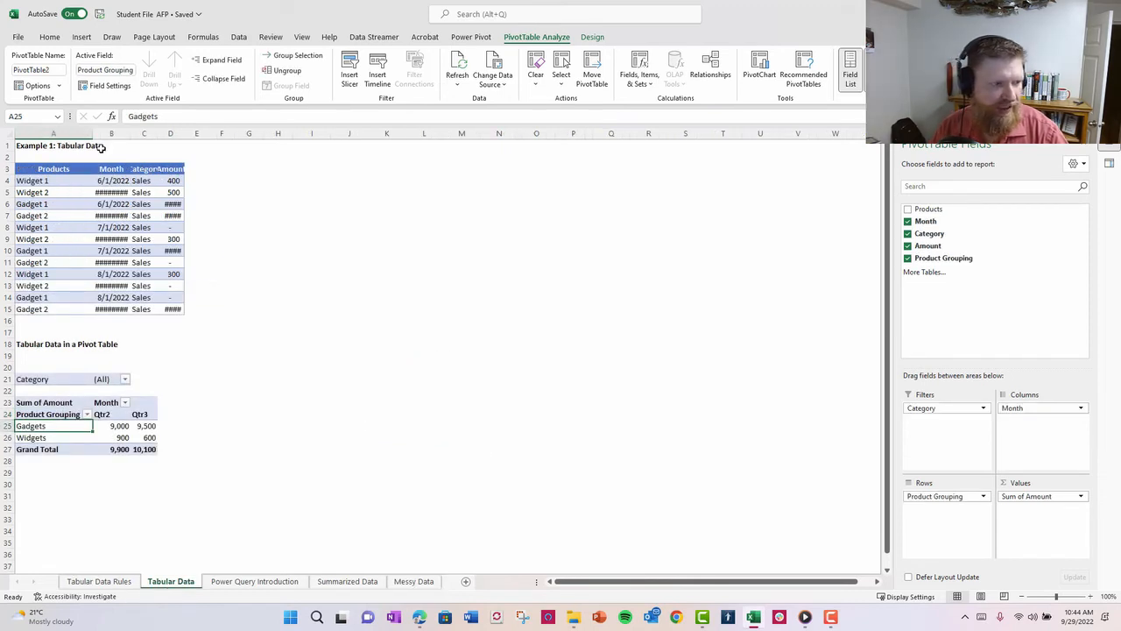
left_click_drag(111, 133, 186, 133)
double_click(186, 133)
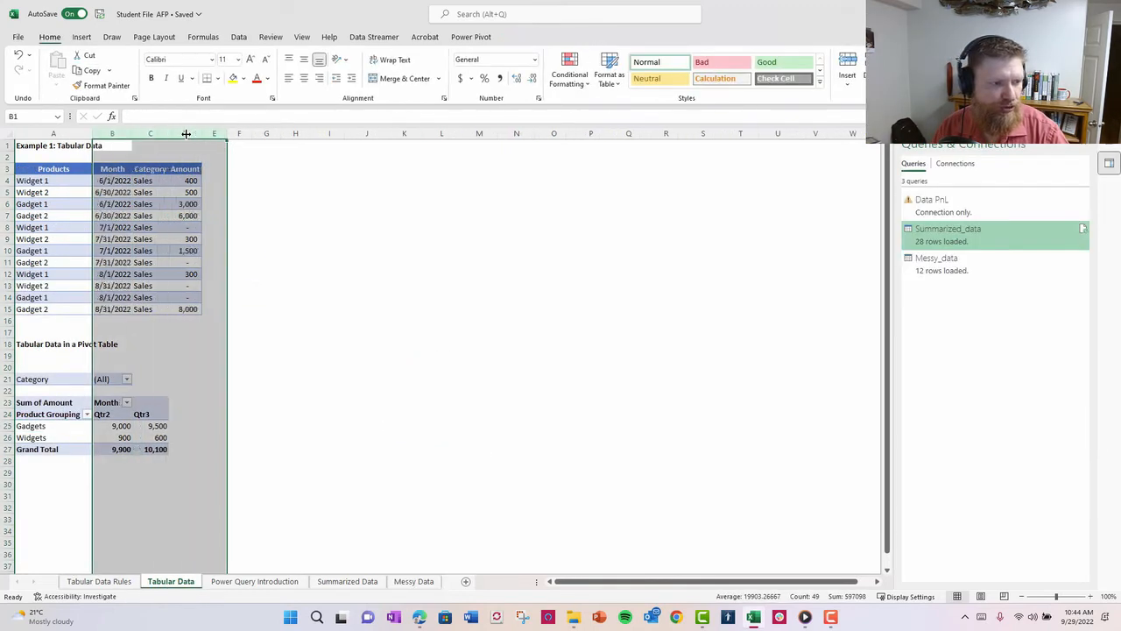
- Review the Tabular Data Rules, Power Query Introduction, Summarized Data and Messy Data sheets, including the corrected PivotTable beside the summarized one
left_click(92, 582)
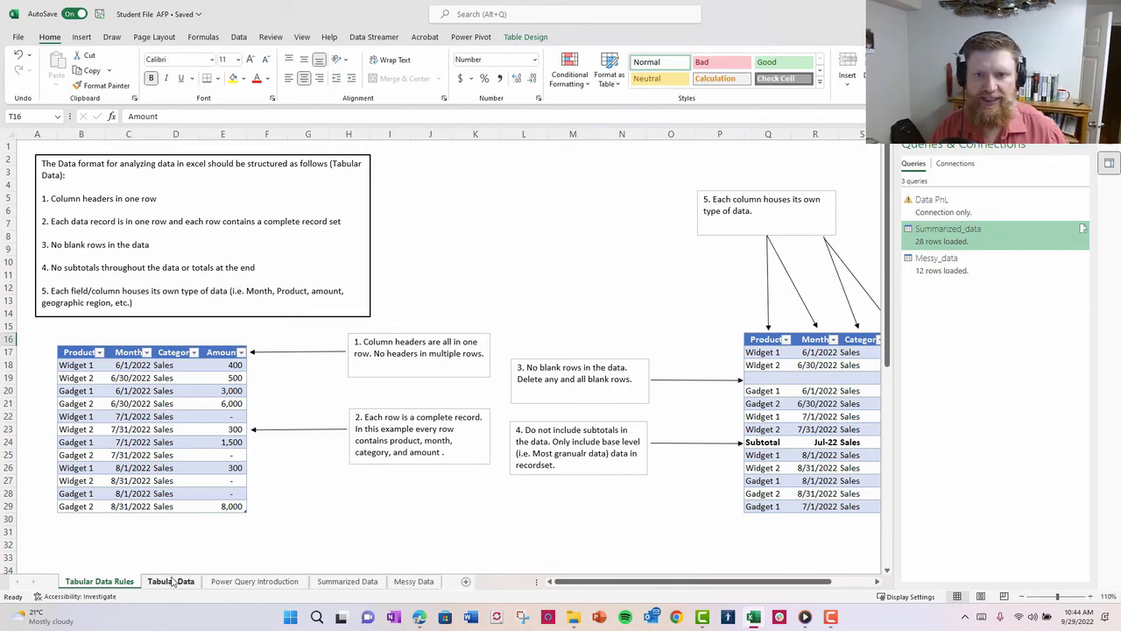
left_click(254, 582)
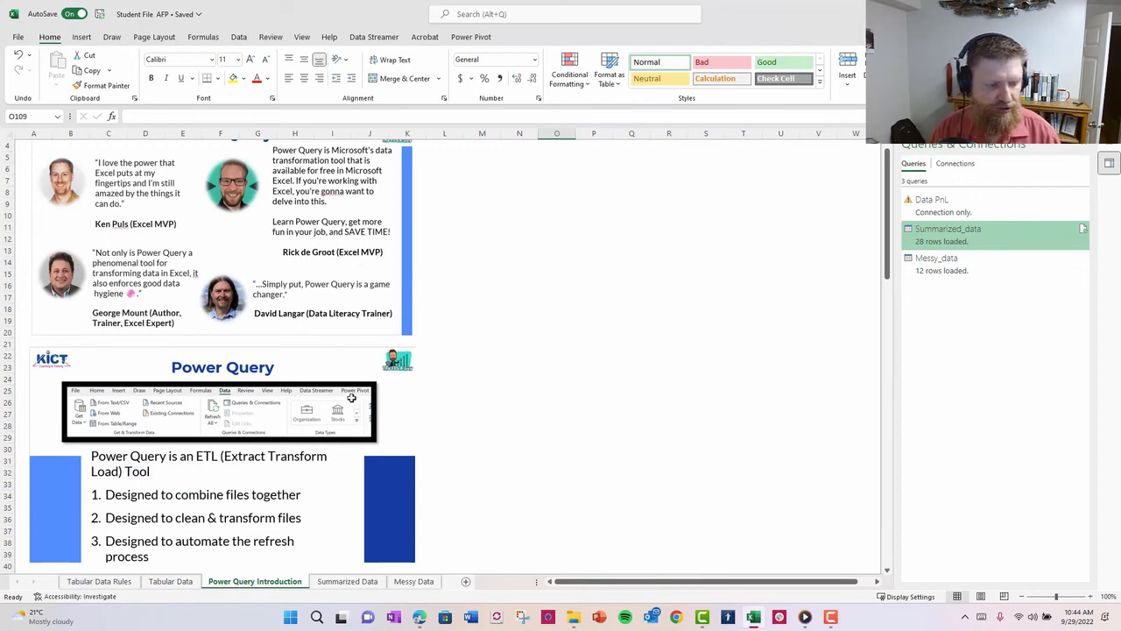
scroll(351, 398, "down", 20)
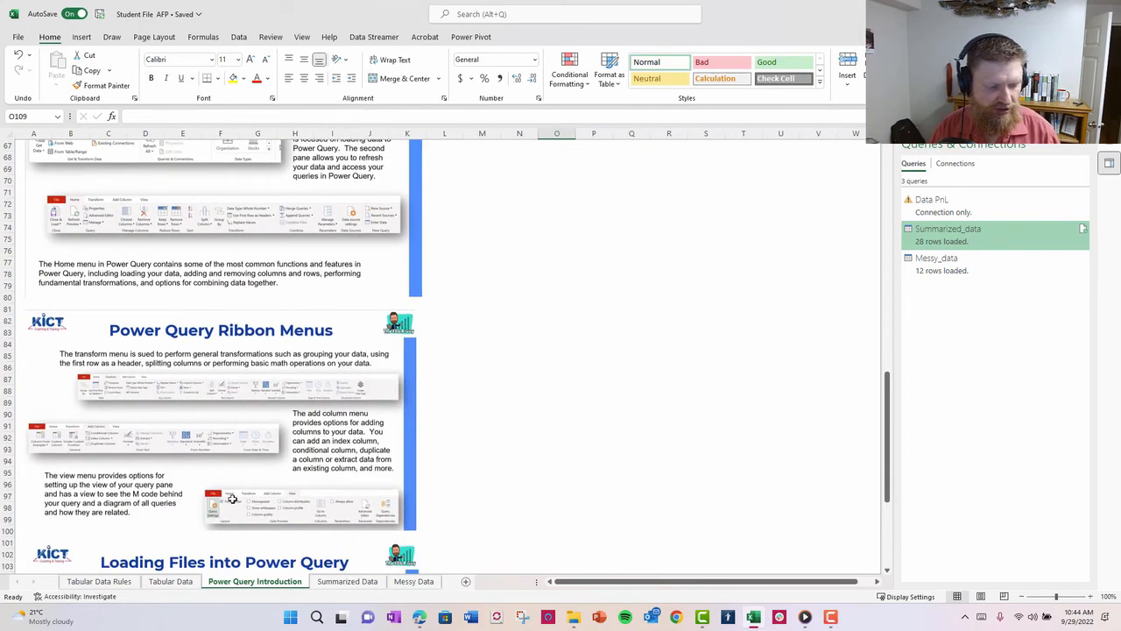
scroll(231, 498, "down", 8)
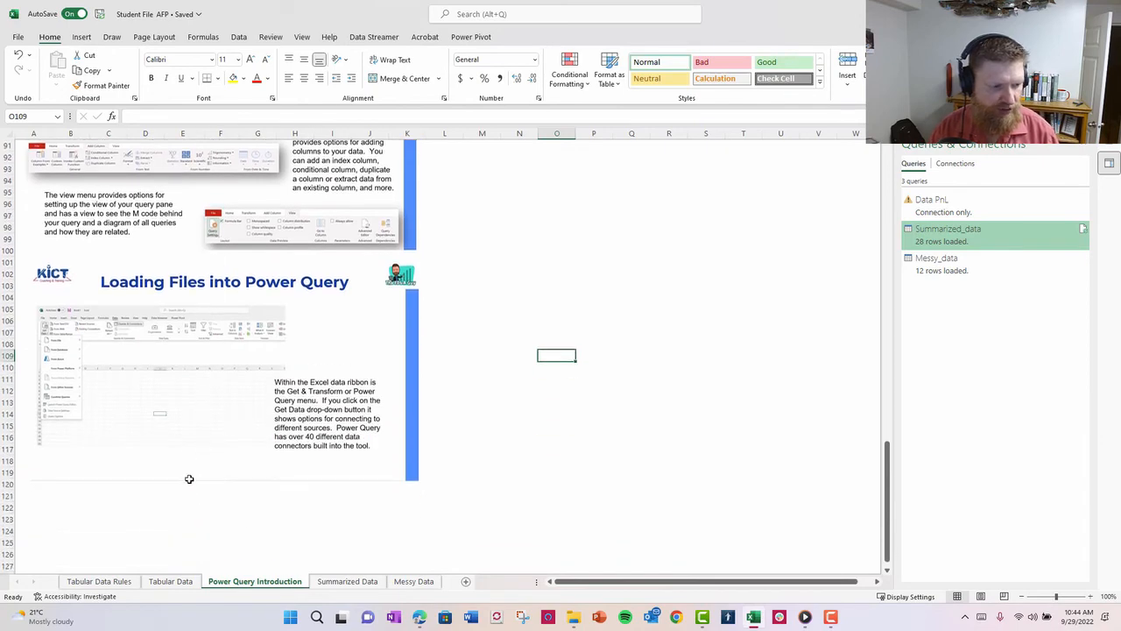
scroll(187, 449, "up", 20)
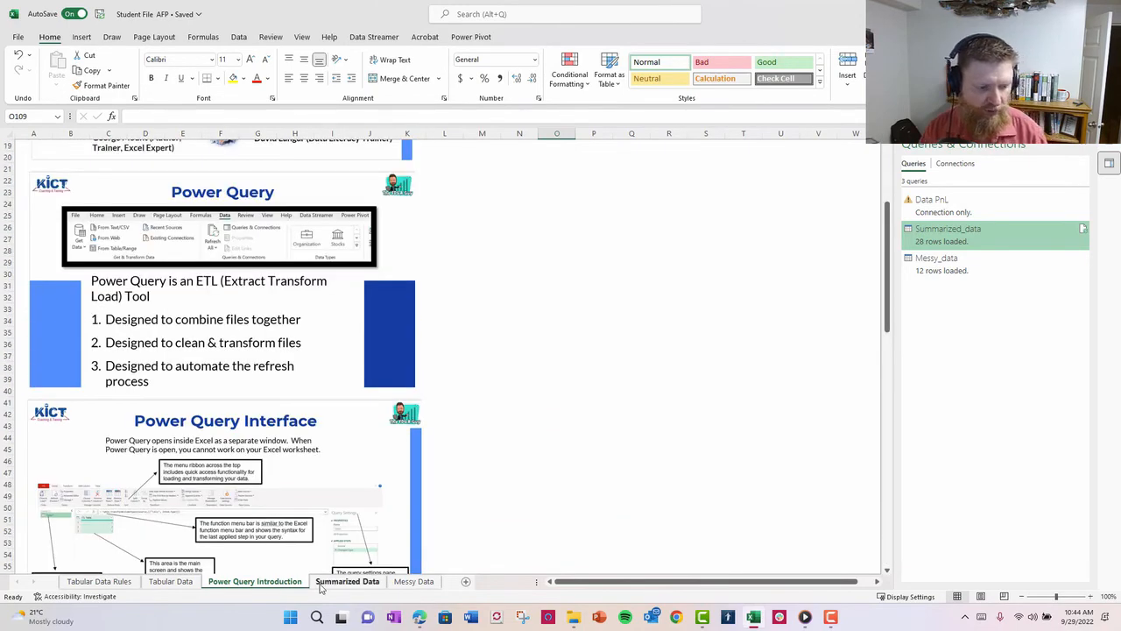
left_click(347, 582)
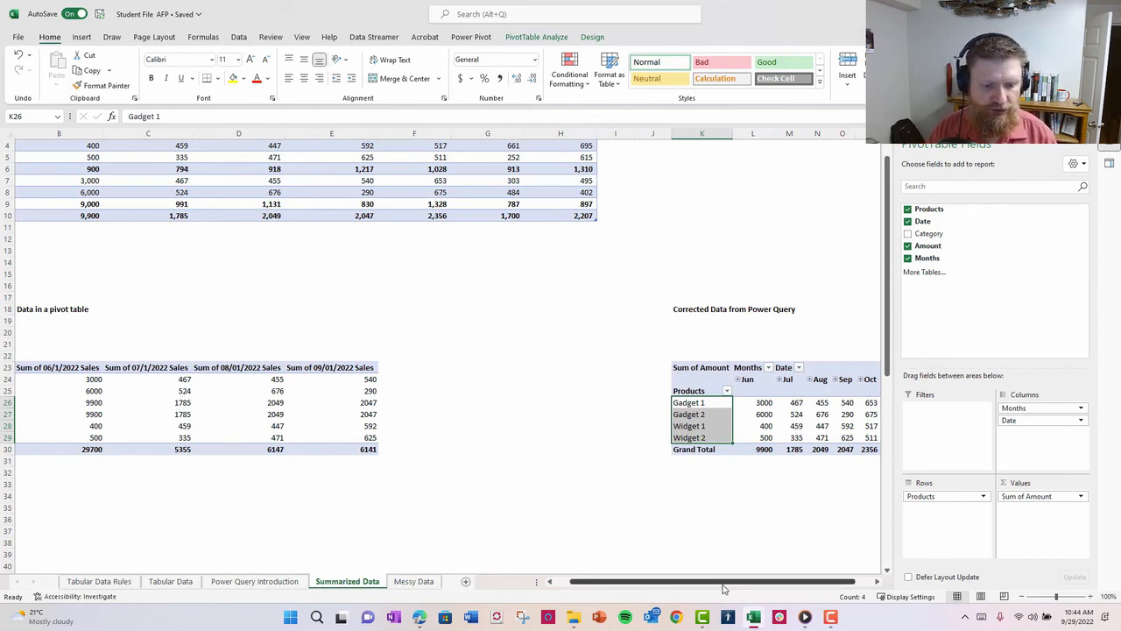
scroll(724, 586, "right", 1)
scroll(456, 257, "up", 1)
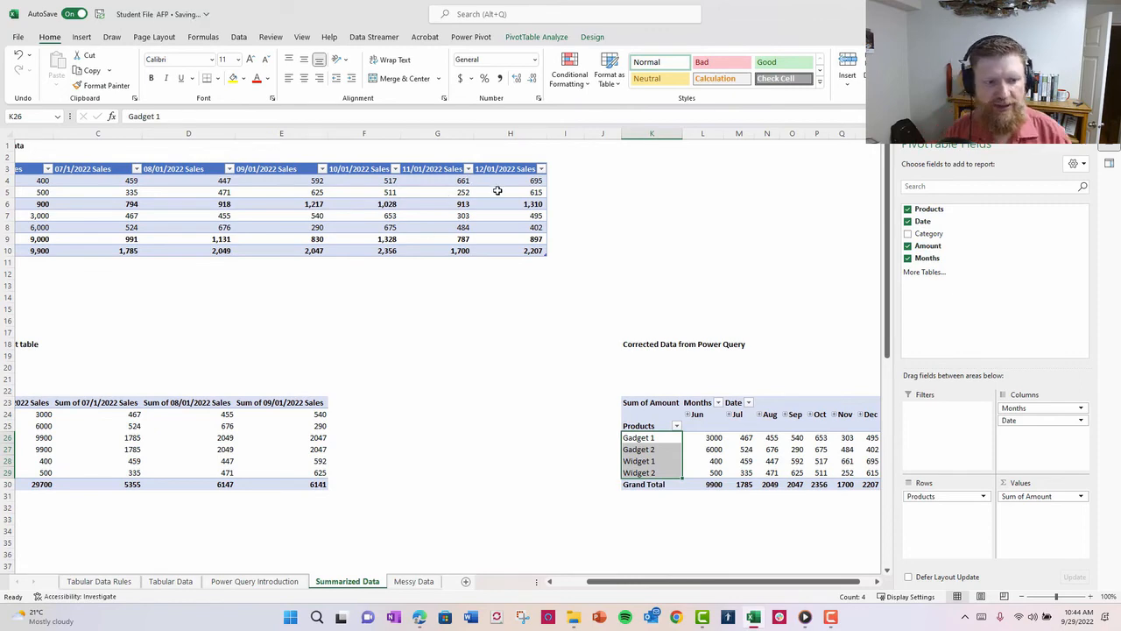
left_click(414, 581)
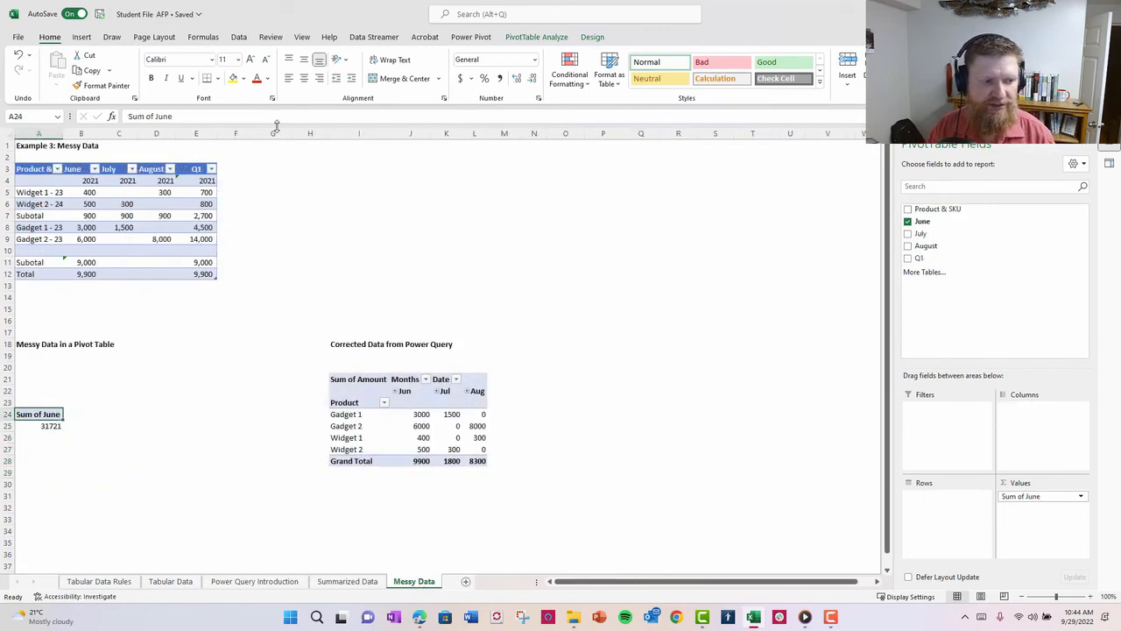
- Add a 05/01/2022 Sales column to the end of the table on the Summarized Data sheet, with its header in I3
left_click(368, 578)
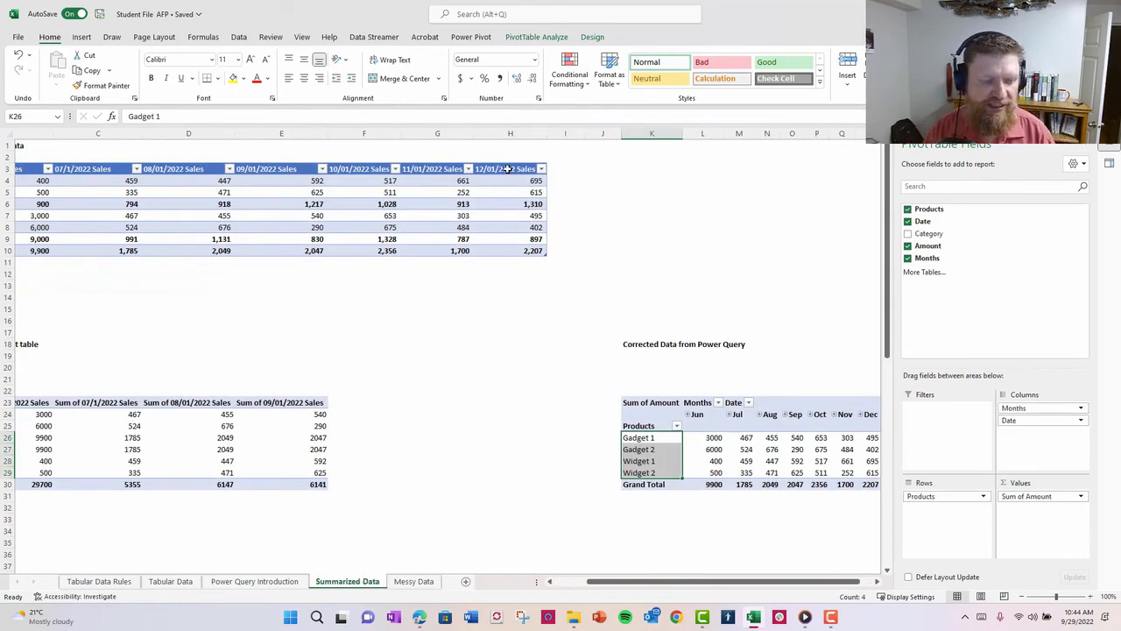
left_click_drag(507, 169, 514, 226)
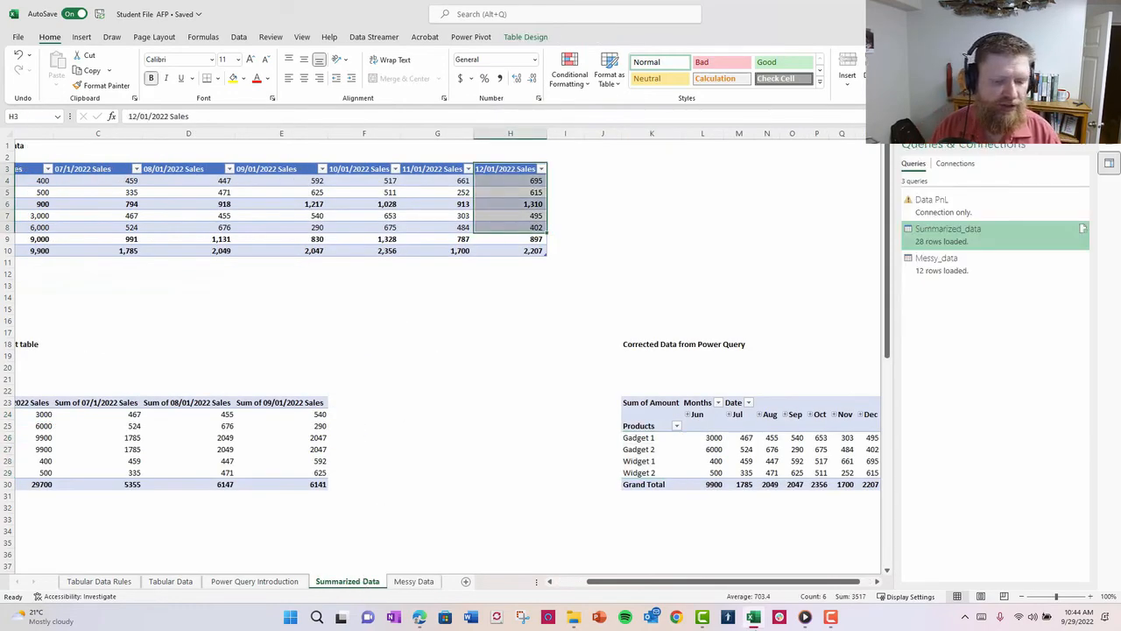
left_click_drag(631, 582, 599, 585)
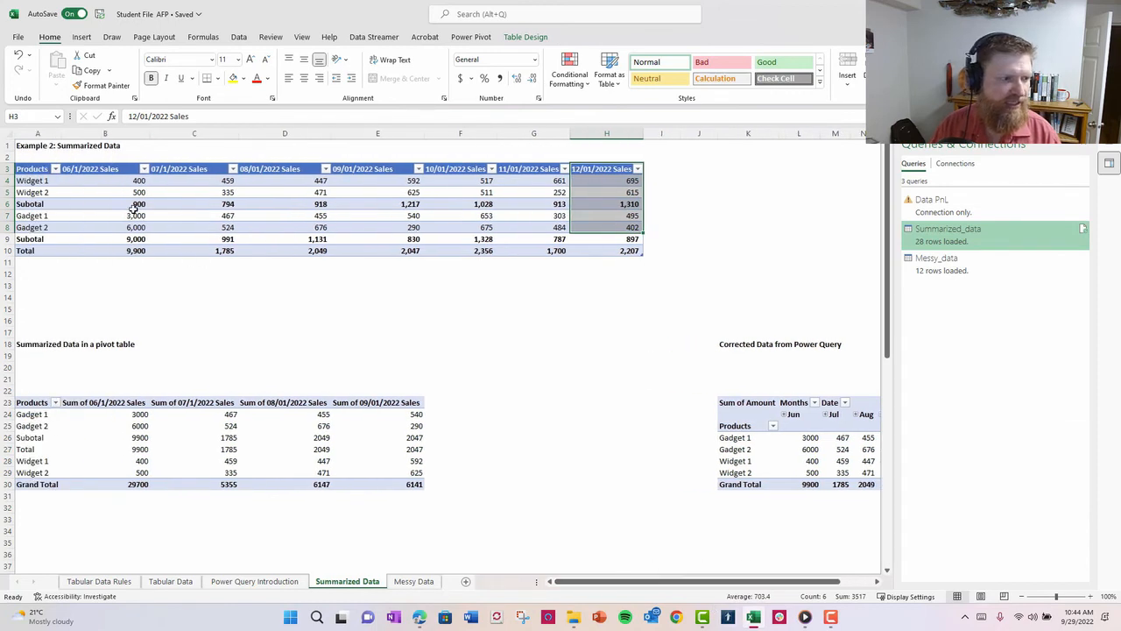
left_click(659, 169)
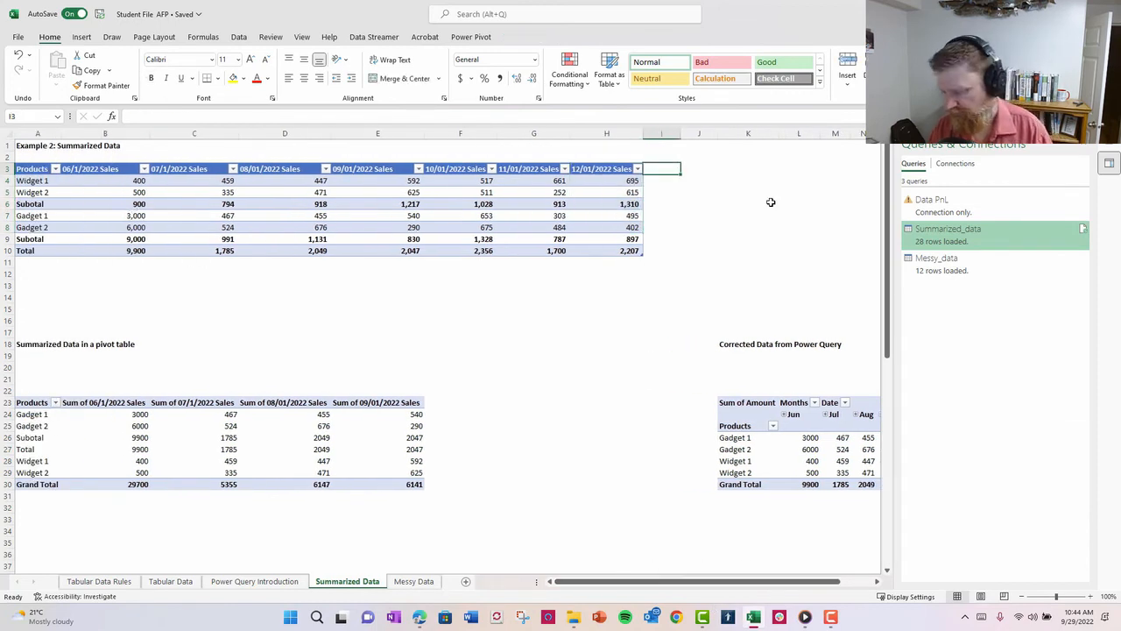
type("05/01/")
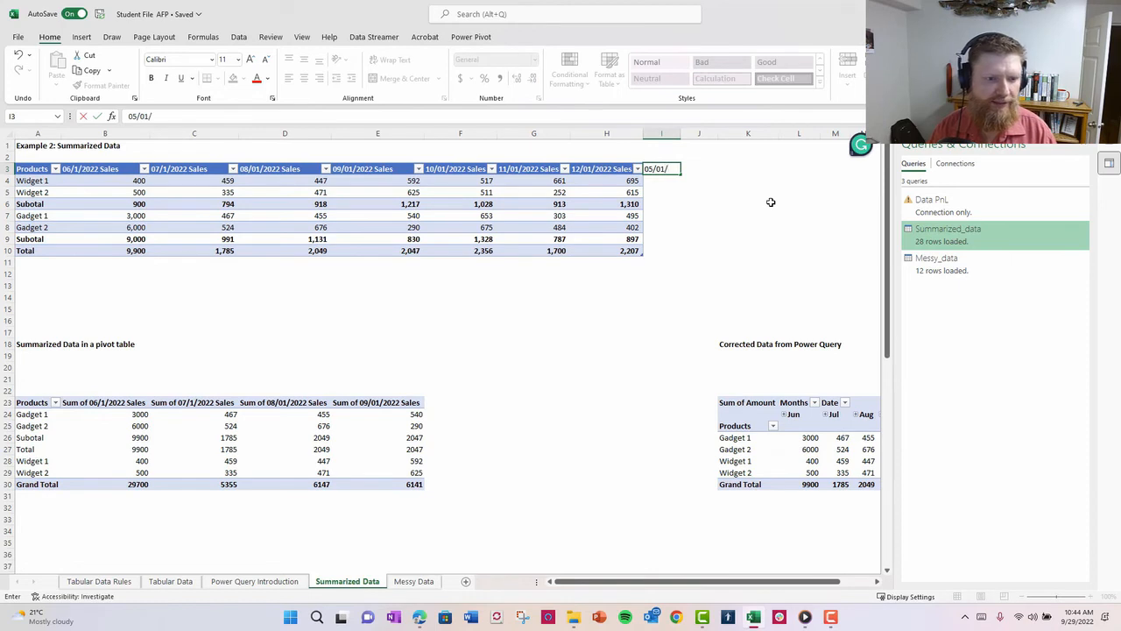
type("20")
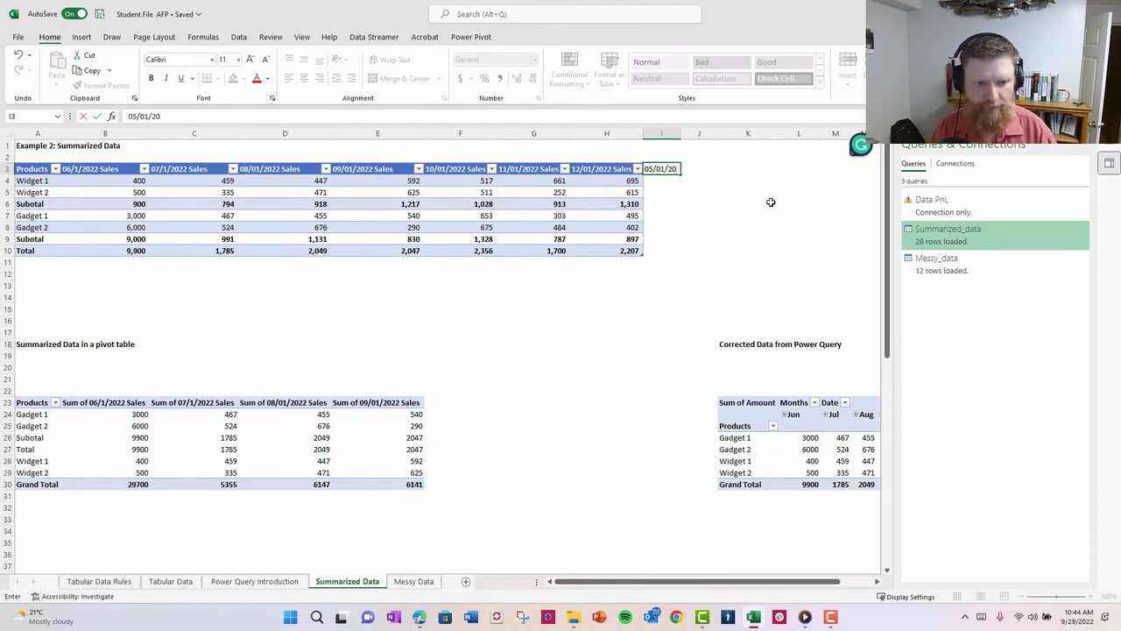
type("22")
key("Return")
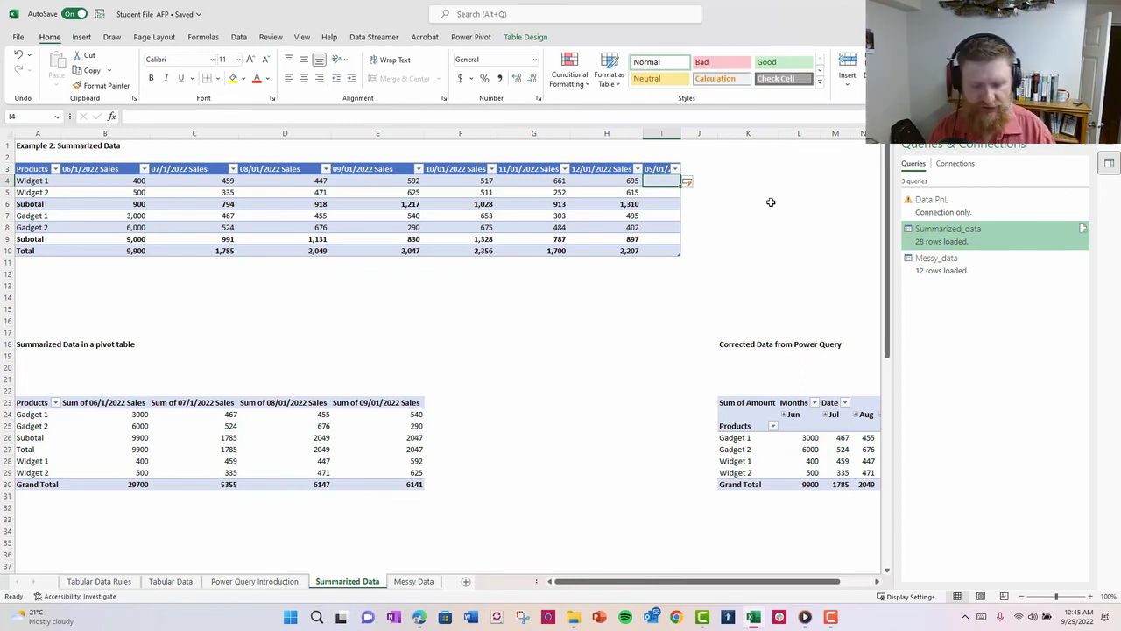
- Fill the 05/01/2022 Sales column with the formula =[@[12/01/2022 Sales]]
type("=")
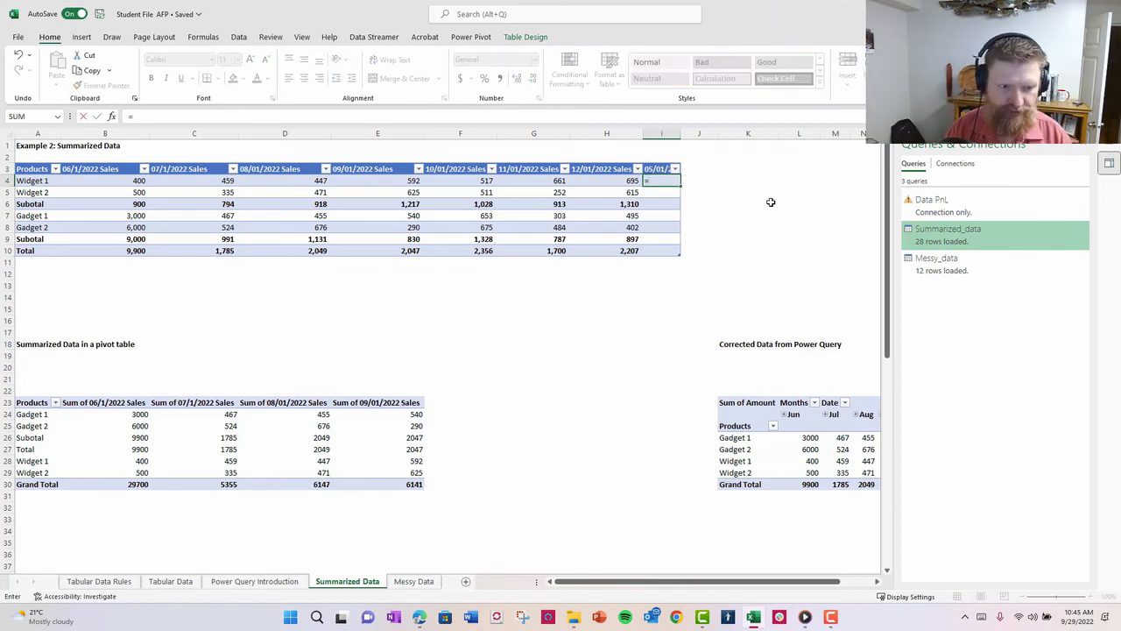
key("Left")
key("Return")
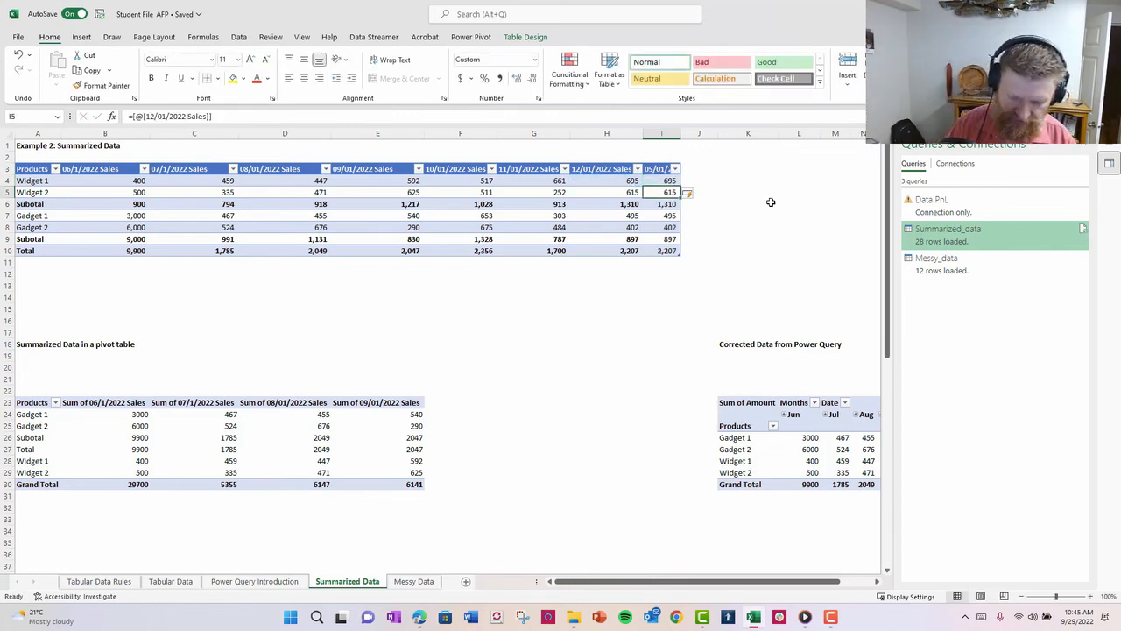
- Set the Widget 2 value in I5 to =[@[11/01/2022 Sales]] and undo the automatic fill of the rest of the column
type("=")
key("Left")
key("Left")
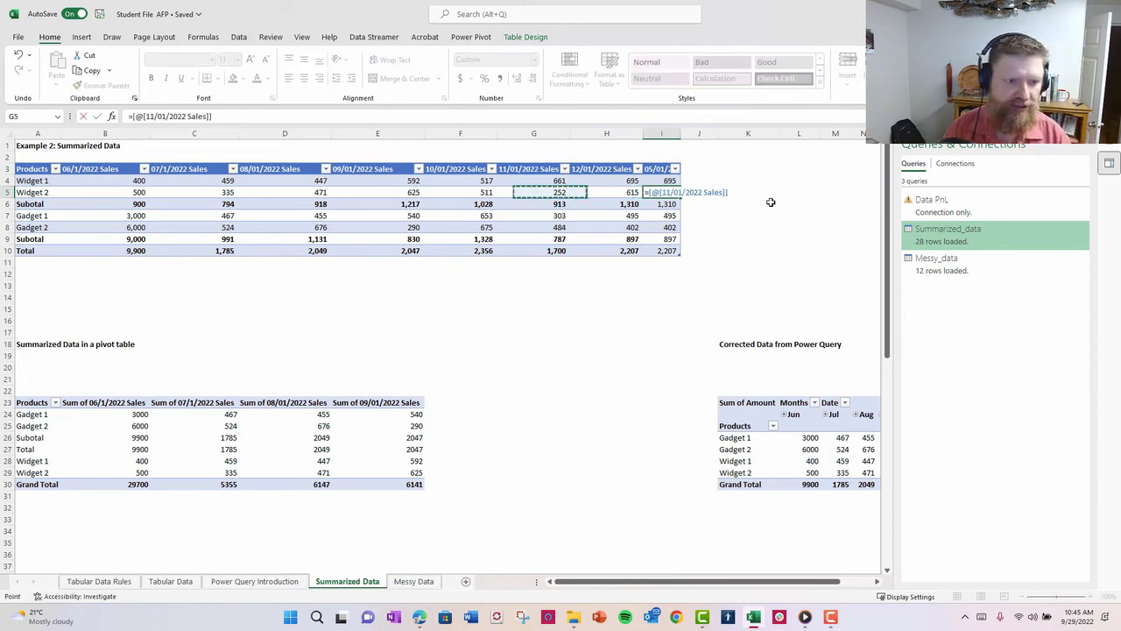
key("Return")
key("Down")
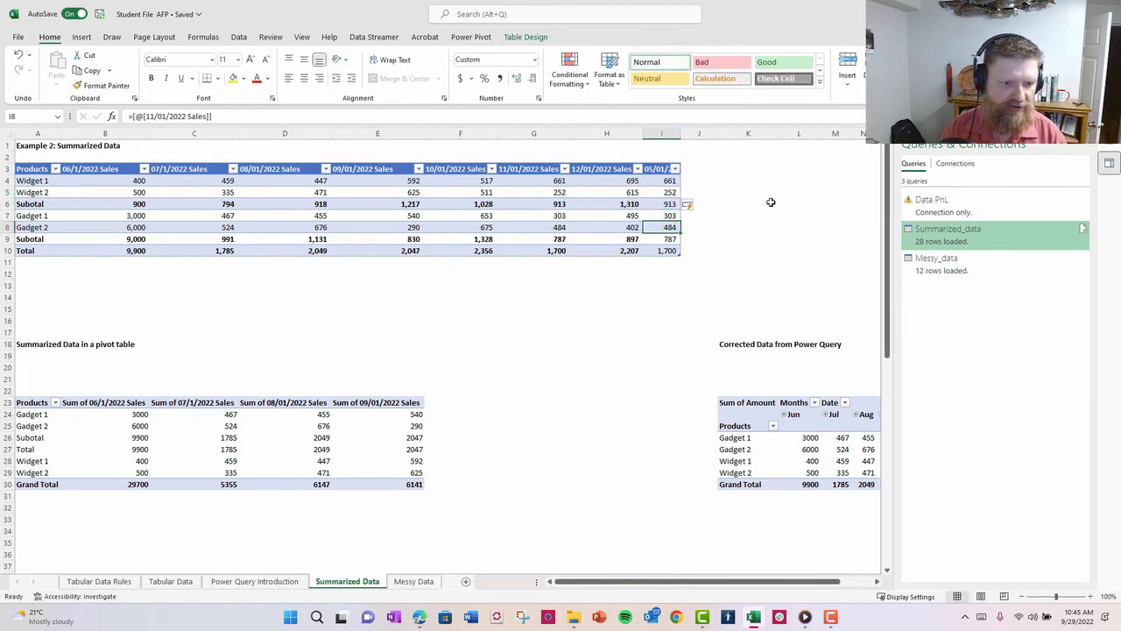
key("ctrl+z")
- Set the Gadget 2 value of the new sales column in I8 to =[@[10/01/2022 Sales]]
key("Down")
key("Down")
key("Down")
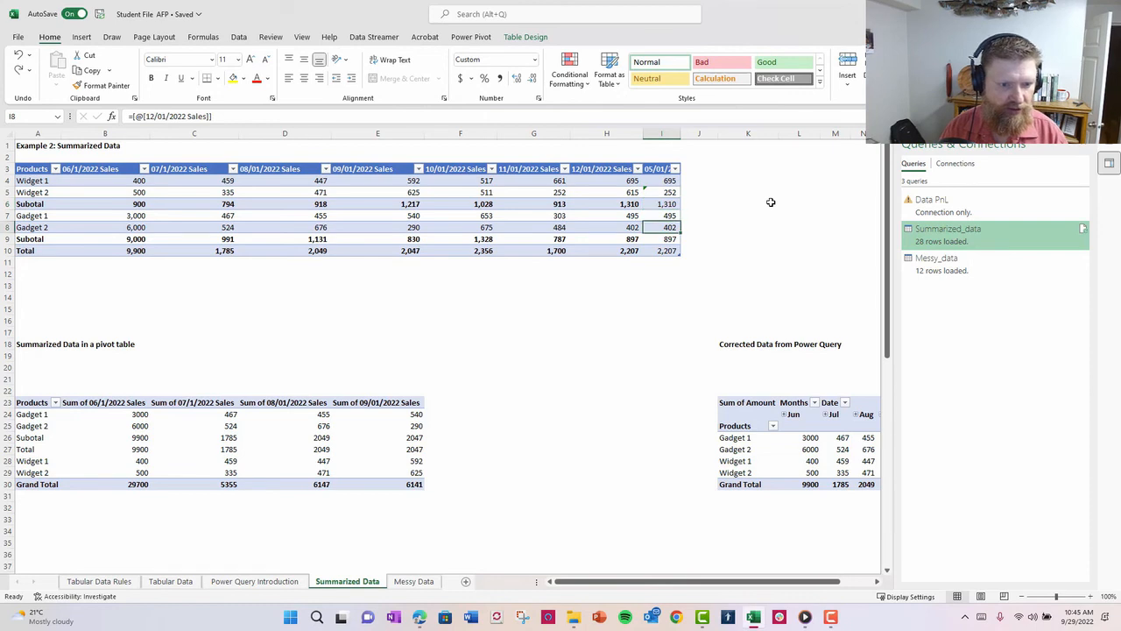
type("=")
key("Left")
key("Left")
key("Left")
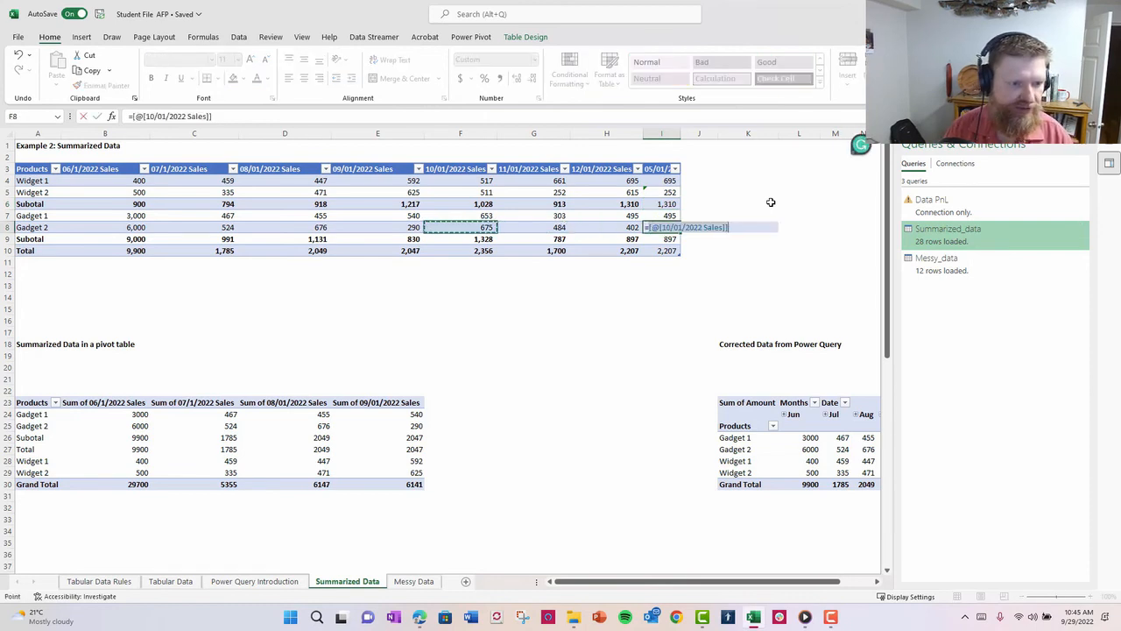
key("Return")
key("Down")
key("Left")
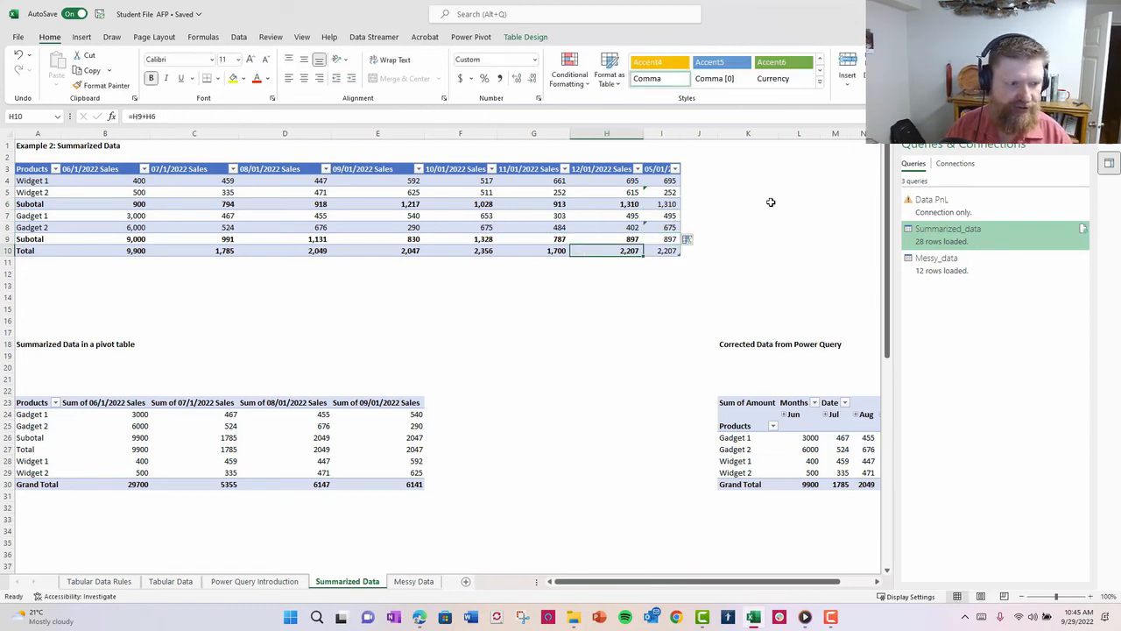
key("Right")
key("Left")
key("Right")
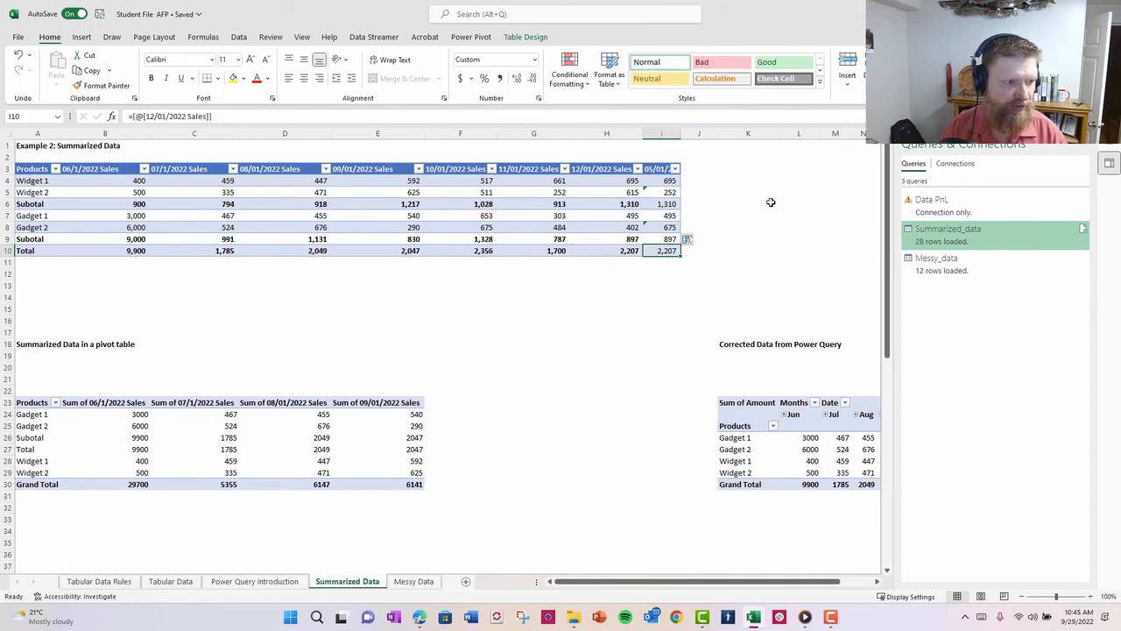
key("Left")
key("Right")
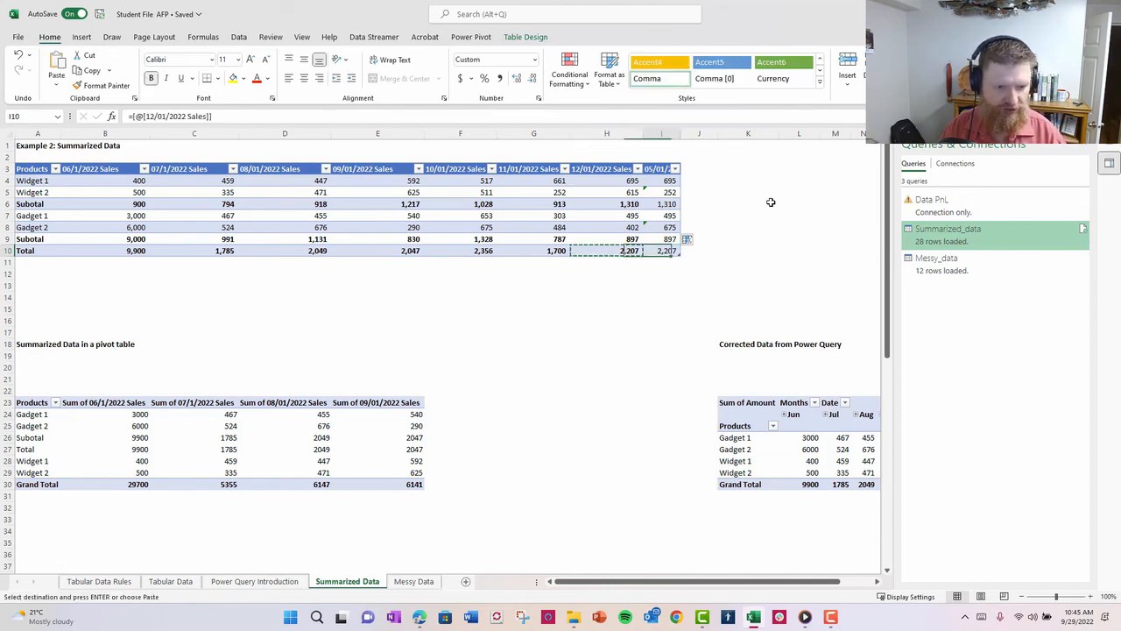
key("Up")
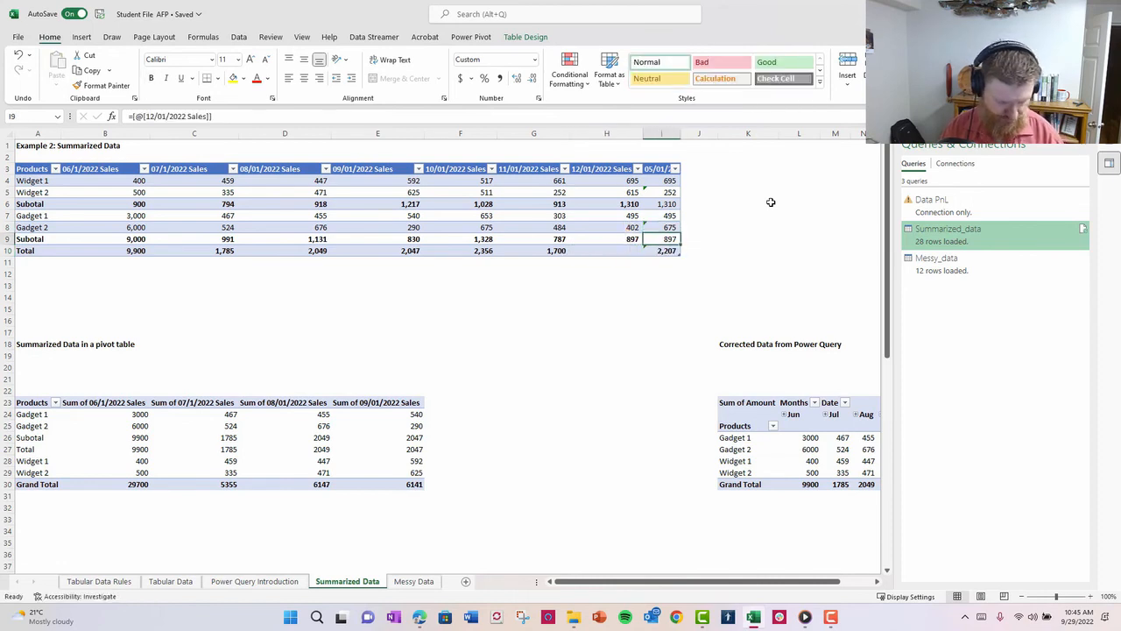
- Copy the Total formula from H10 into I10
key("Down")
key("Left")
key("ctrl+c")
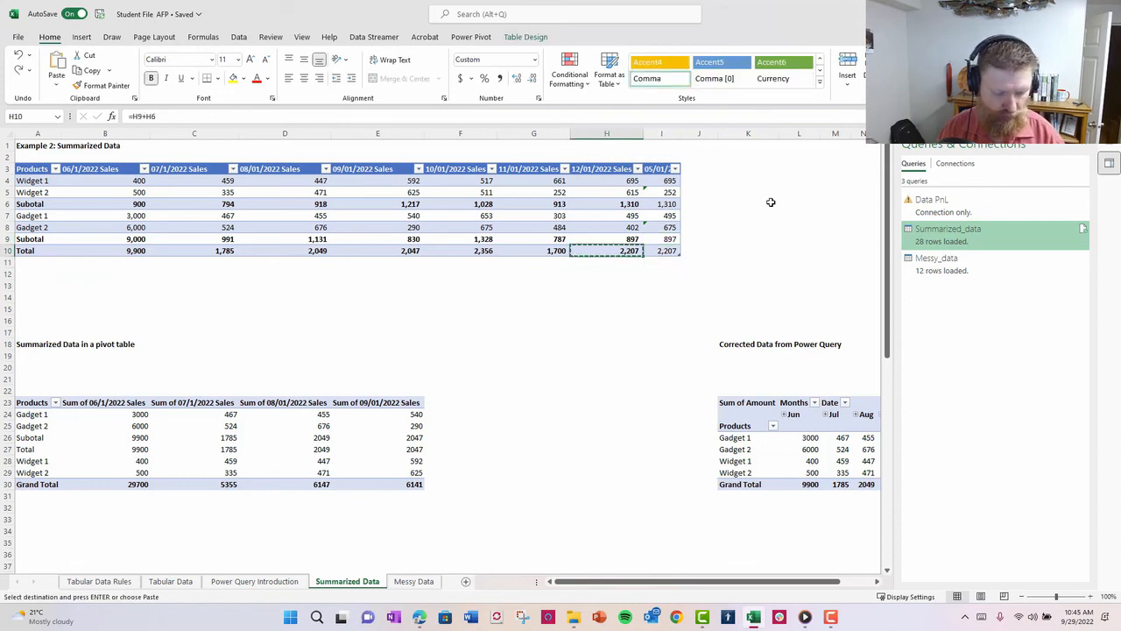
key("Right")
key("ctrl+v")
- Replace the first subtotal of the 05/01/2022 Sales column, in I6, with a SUM of I4:I5
key("Up")
key("Up")
key("Up")
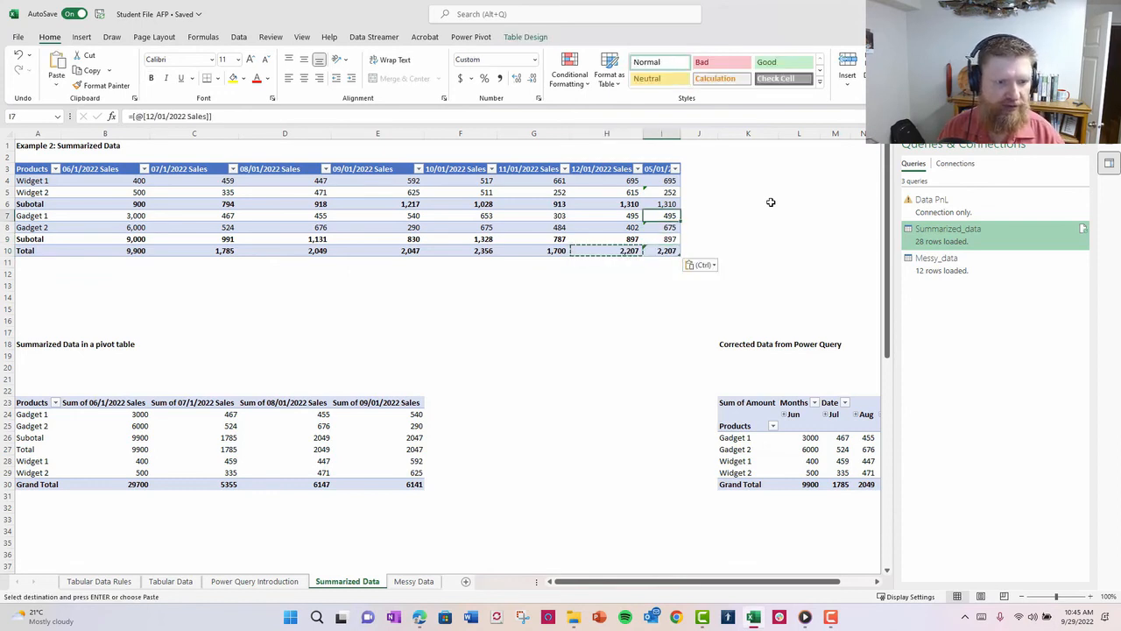
key("Left")
key("Up")
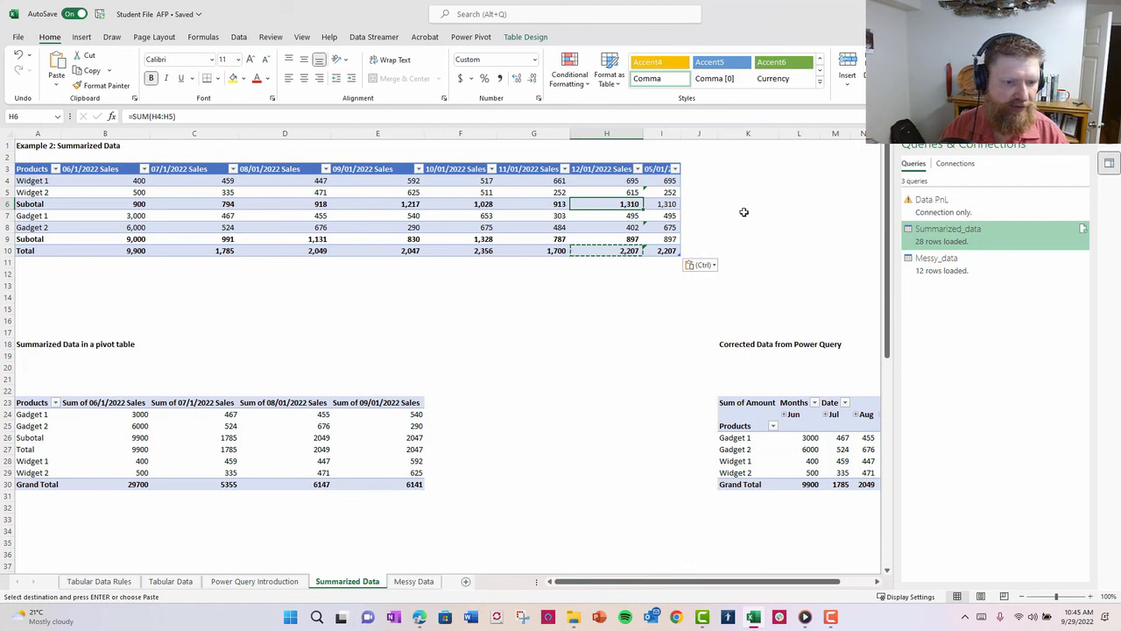
left_click(654, 205)
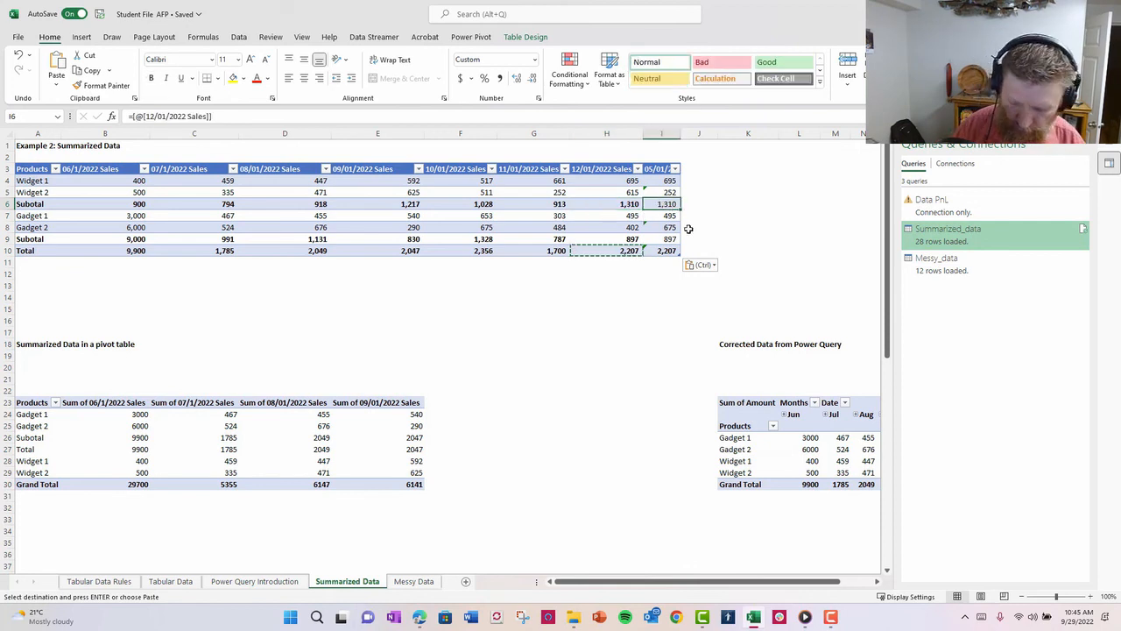
type("=sum(")
key("Up")
key("shift+Up")
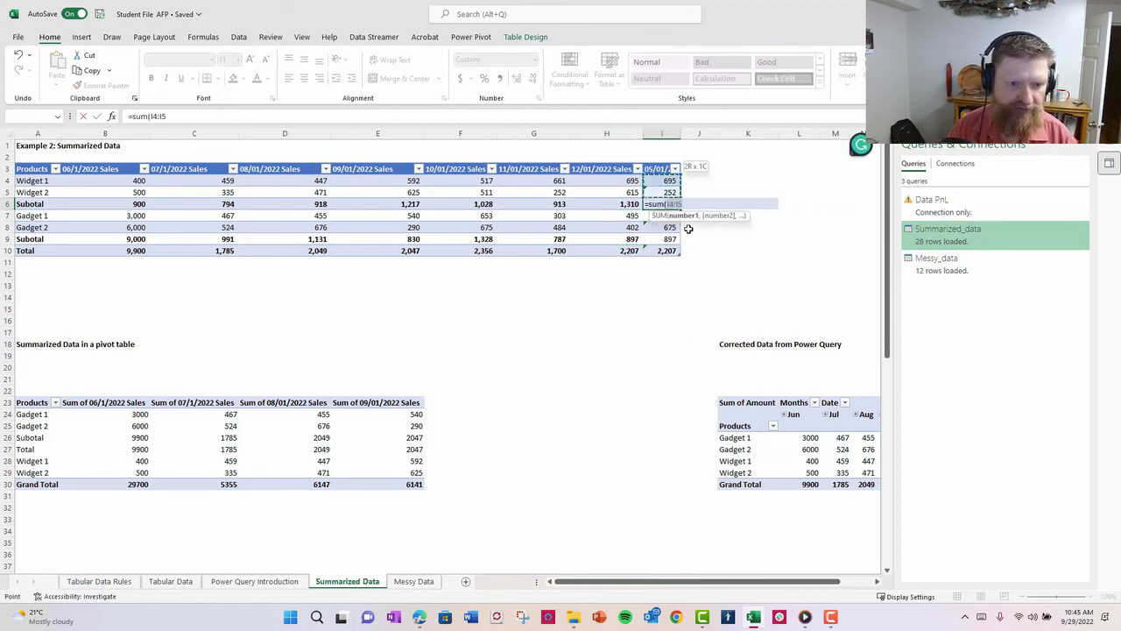
key("Return")
key("Return")
key("Return")
key("Return")
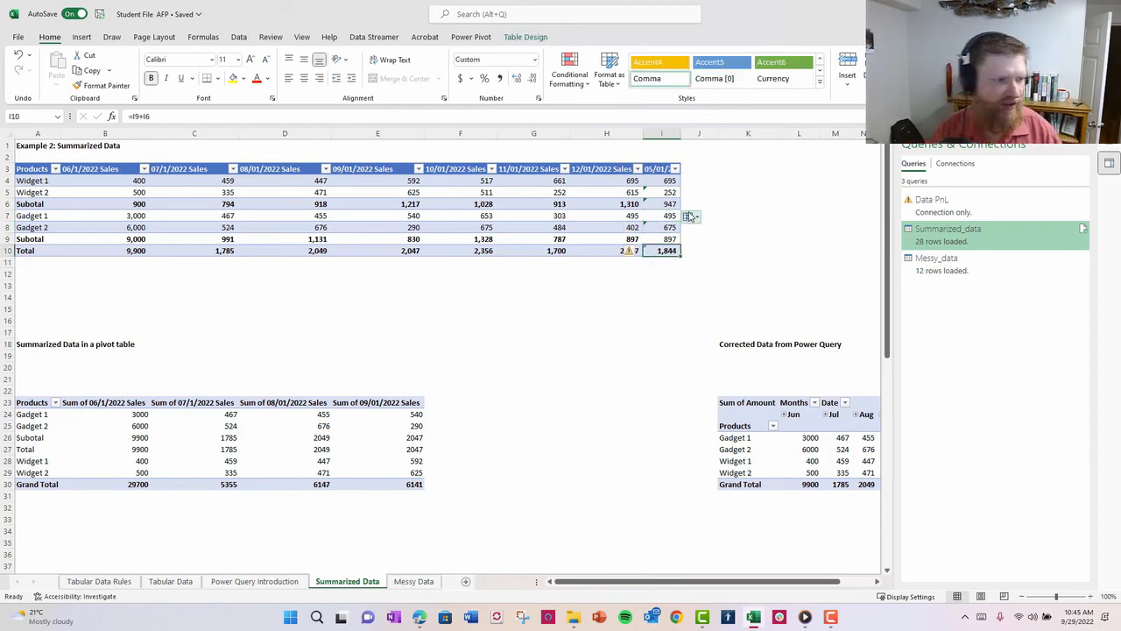
- Replace the second subtotal of the 05/01/2022 Sales column, in I9, with a SUM of I7:I8
left_click(668, 237)
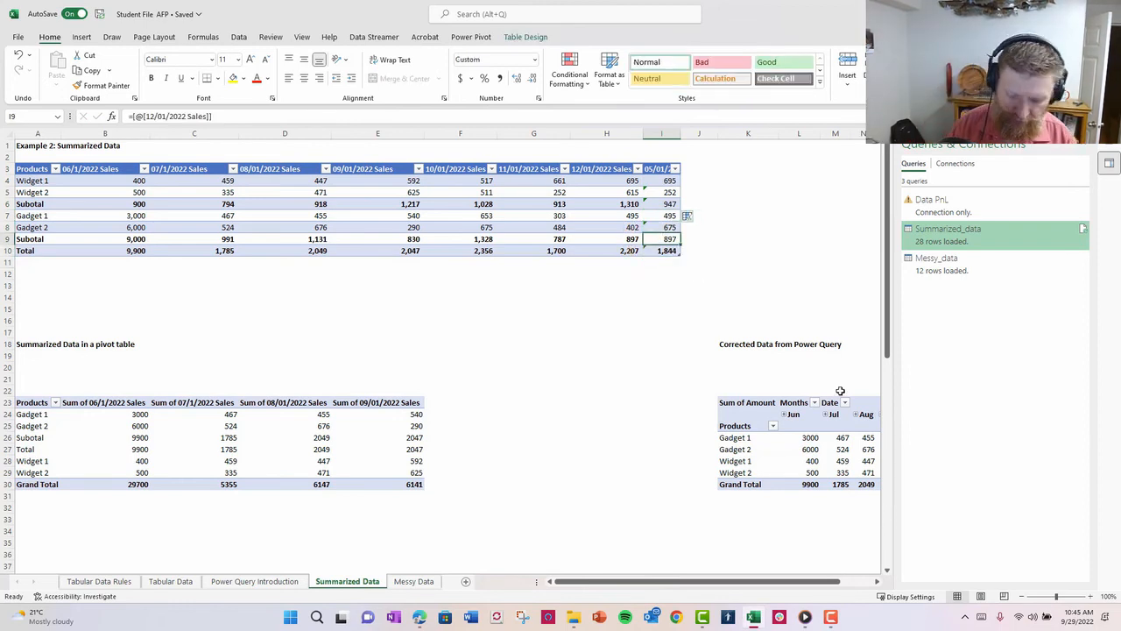
type("=sum(")
key("Up")
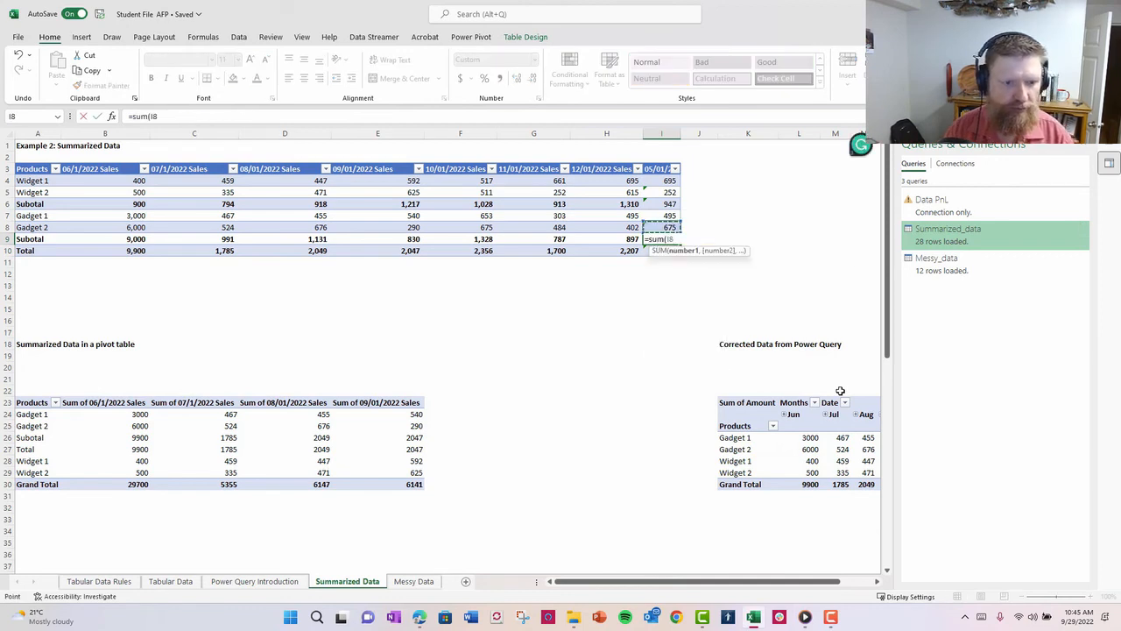
key("shift+Up")
key("Return")
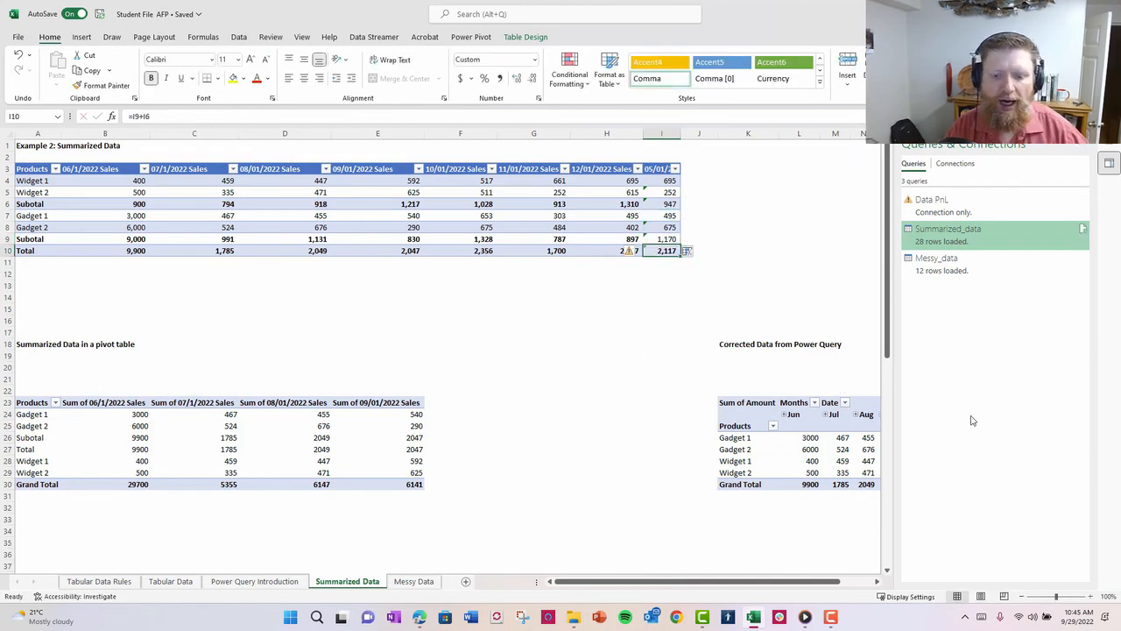
- Refresh the corrected-data PivotTable and autofit the width of column I
left_click_drag(701, 581, 727, 581)
left_click(769, 438)
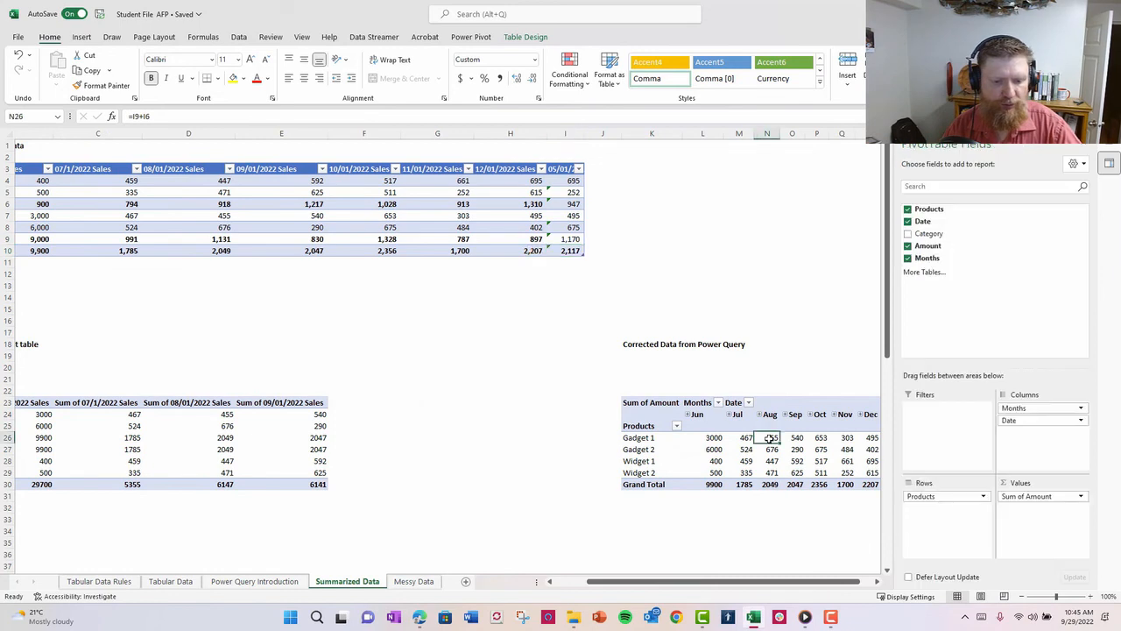
right_click(769, 438)
left_click(792, 309)
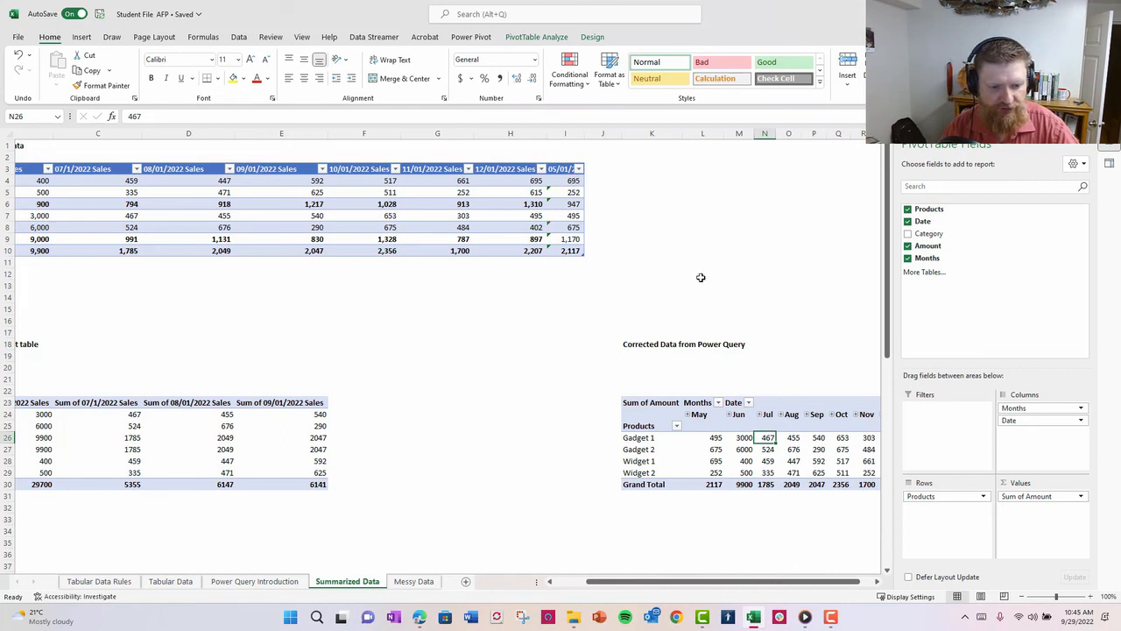
double_click(583, 132)
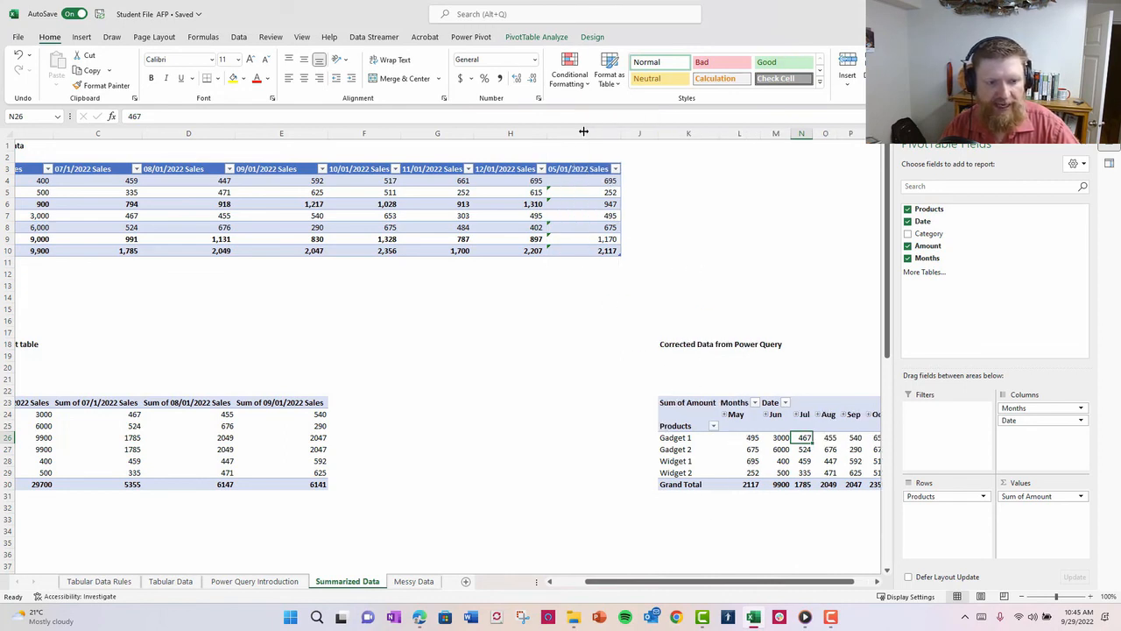